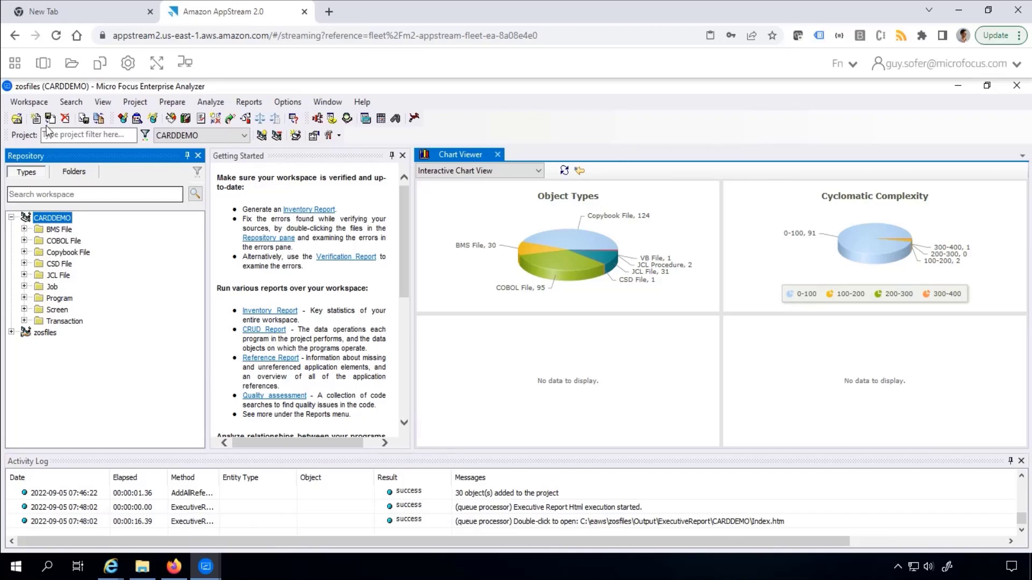
Start Export Sources from Workspace from the Workspace menu.
{"action": "left_click", "coordinate": [30, 102]}
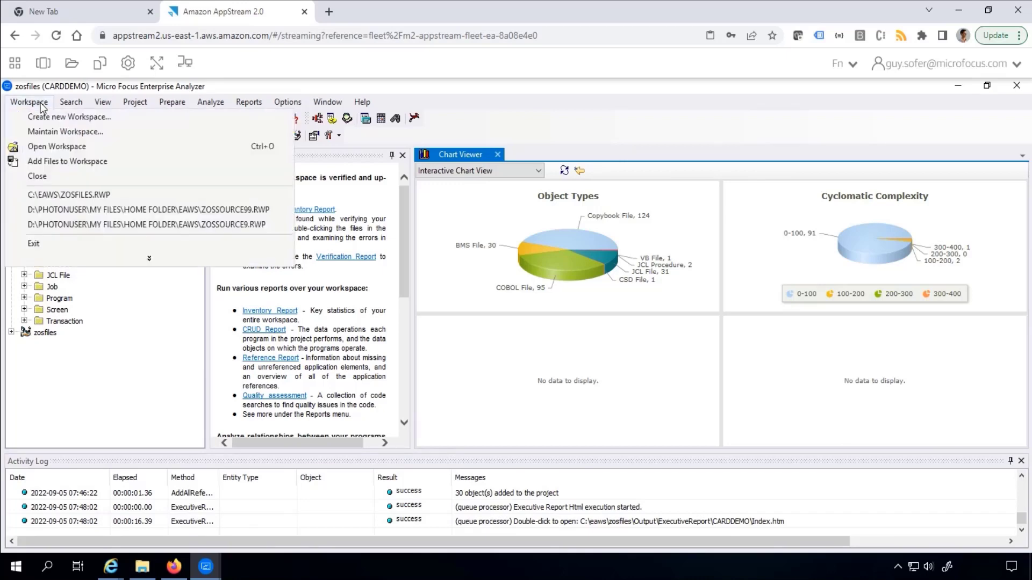
{"action": "left_click", "coordinate": [107, 258]}
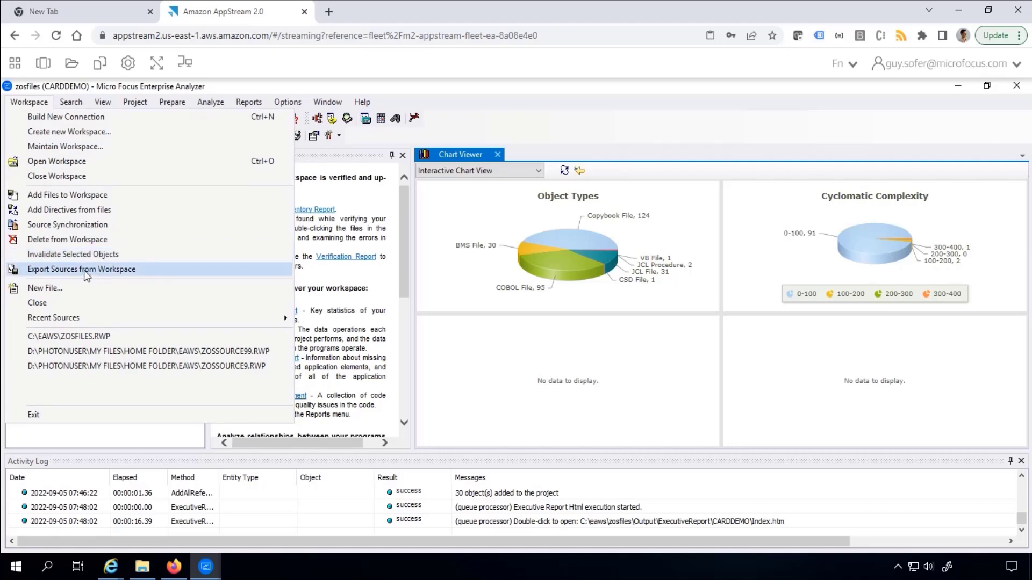
{"action": "left_click", "coordinate": [85, 270]}
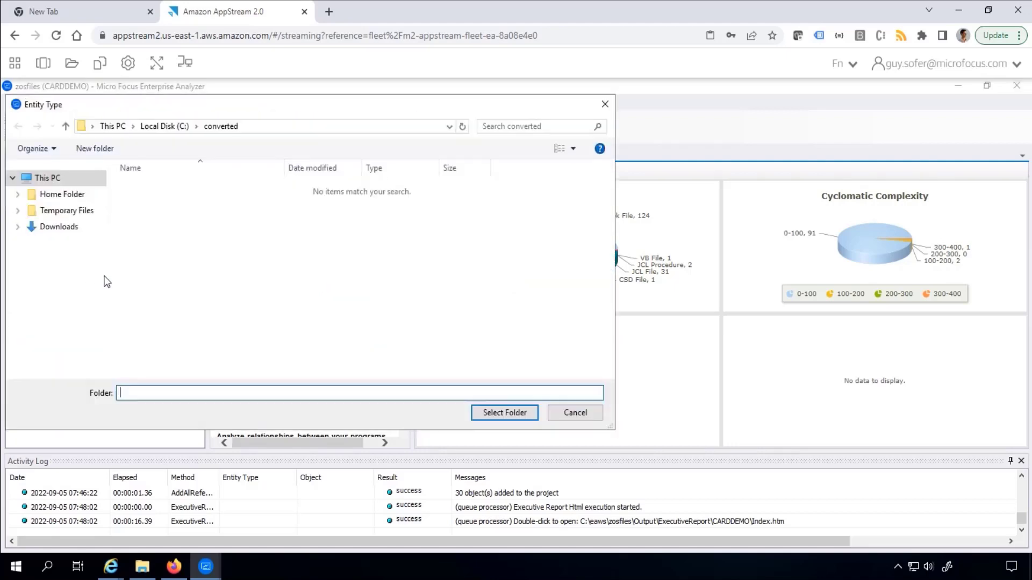
Export to a new CARDDEMO folder under C:\converted and view it in File Explorer.
{"action": "right_click", "coordinate": [205, 279]}
{"action": "mouse_move", "coordinate": [183, 382]}
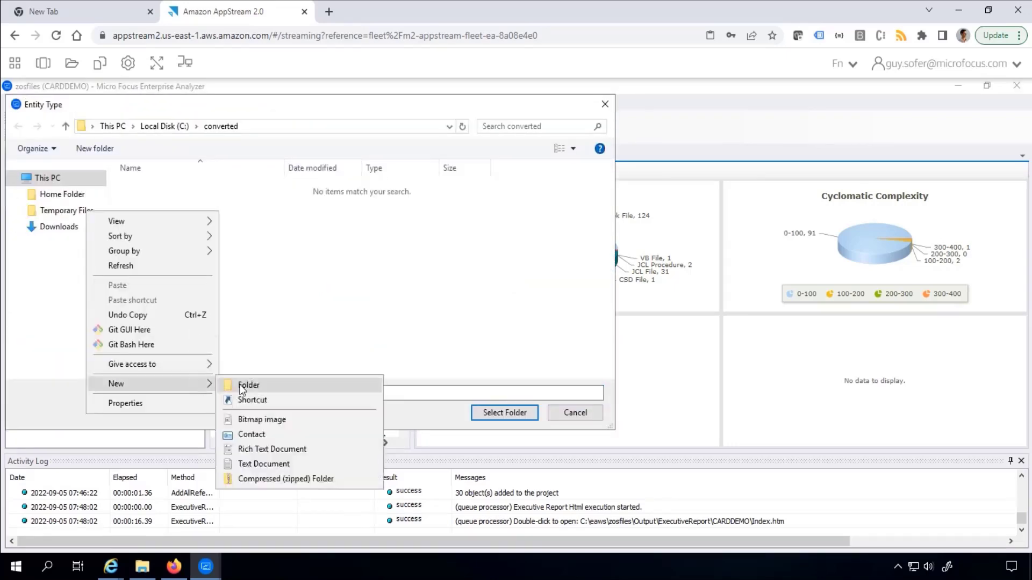
{"action": "left_click", "coordinate": [253, 385]}
{"action": "type", "text": "CARDDEMO"}
{"action": "key", "text": "Return"}
{"action": "left_click", "coordinate": [485, 416]}
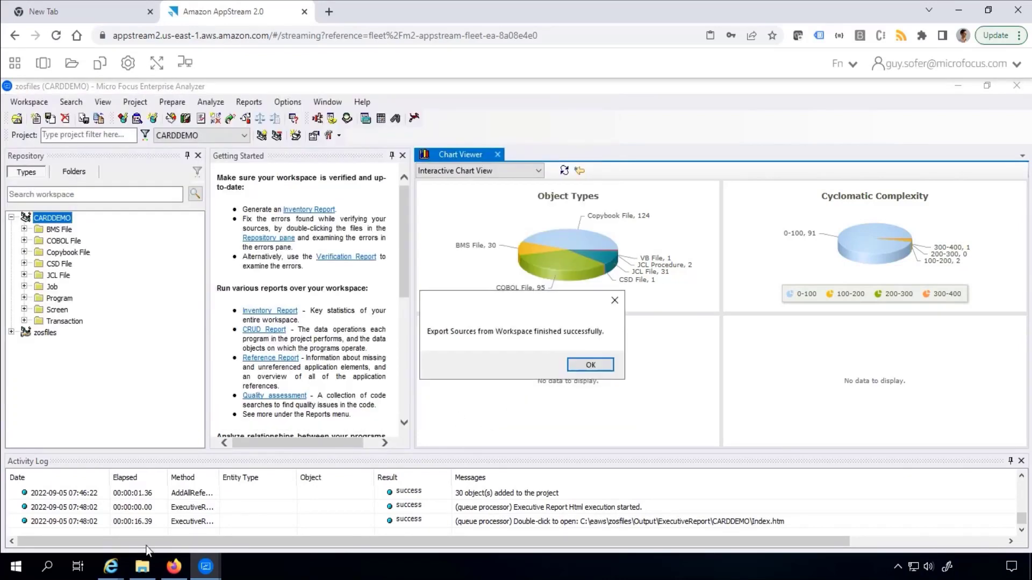
{"action": "key", "text": "Return"}
{"action": "left_click", "coordinate": [142, 567]}
{"action": "double_click", "coordinate": [315, 223]}
Send CARDDEMO to a Compressed (zipped) folder, keeping the name CARDDEMO.zip.
{"action": "right_click", "coordinate": [318, 210]}
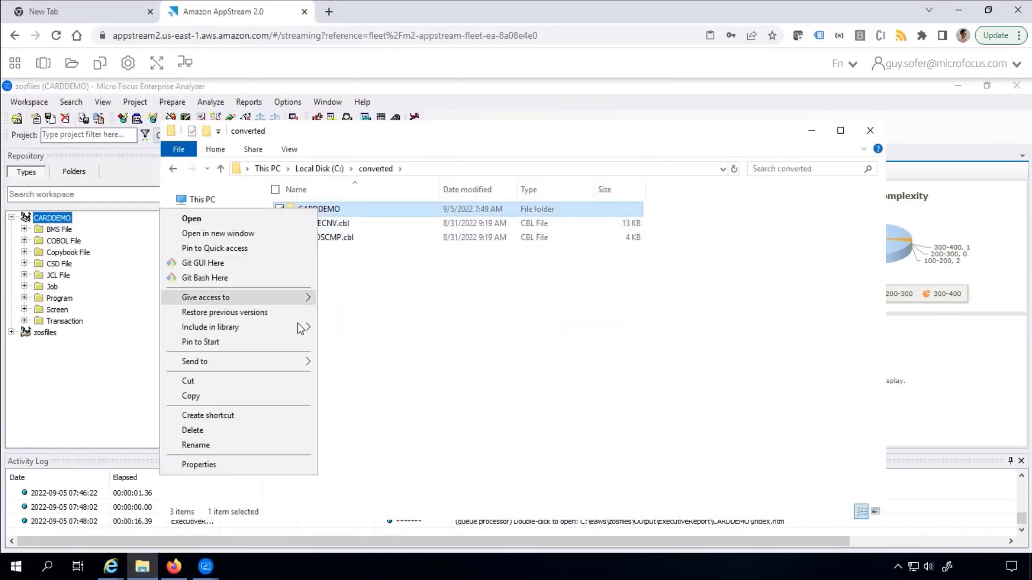
{"action": "mouse_move", "coordinate": [215, 361]}
{"action": "left_click", "coordinate": [364, 379]}
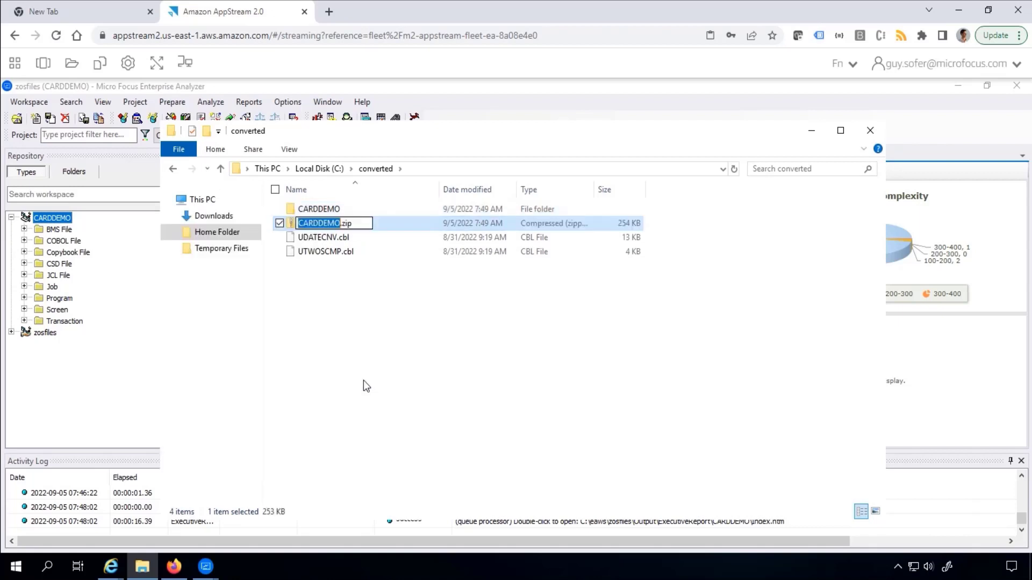
{"action": "key", "text": "Return"}
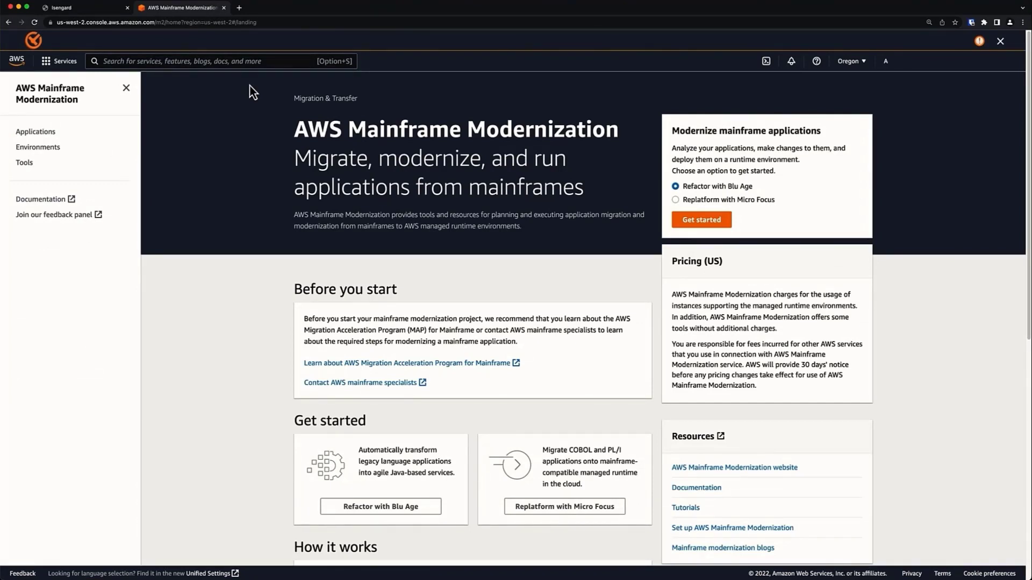
From the Tools page, launch Micro Focus Enterprise Developer in AppStream 2.0 and confirm the licence.
{"action": "left_click", "coordinate": [27, 164]}
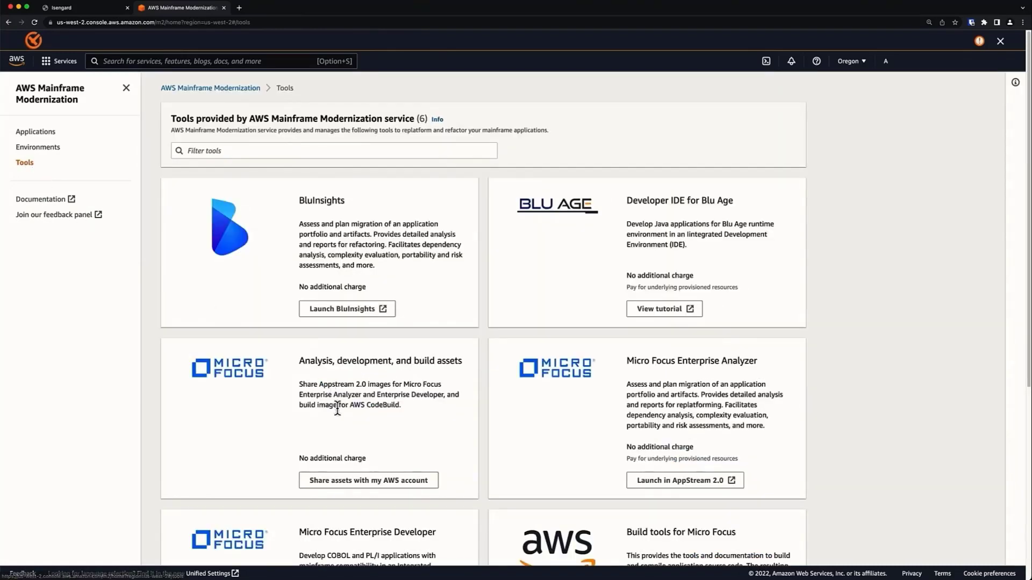
{"action": "scroll", "coordinate": [339, 409], "scroll_direction": "down", "scroll_amount": 5}
{"action": "scroll", "coordinate": [341, 409], "scroll_direction": "down", "scroll_amount": 2}
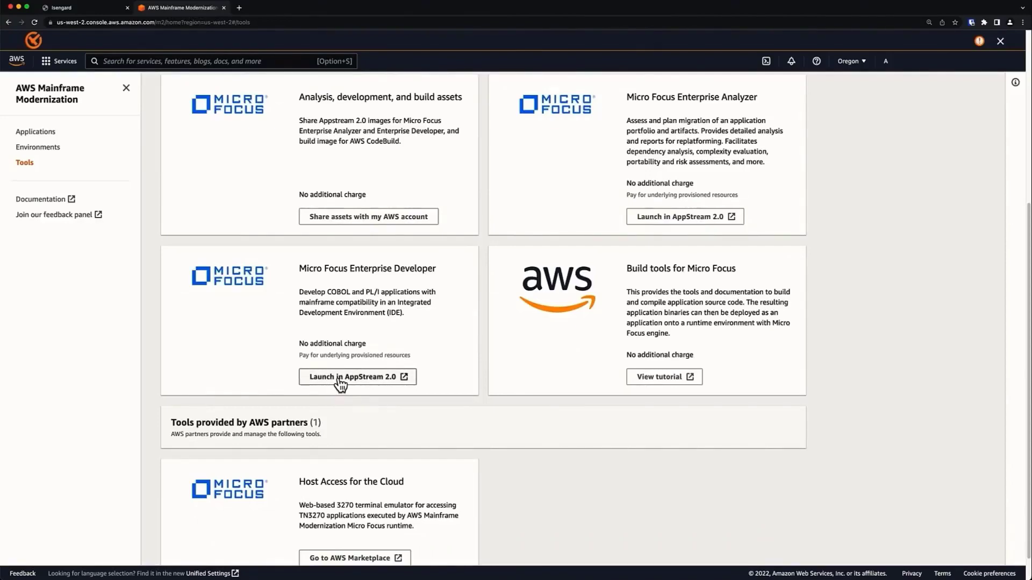
{"action": "left_click", "coordinate": [339, 379]}
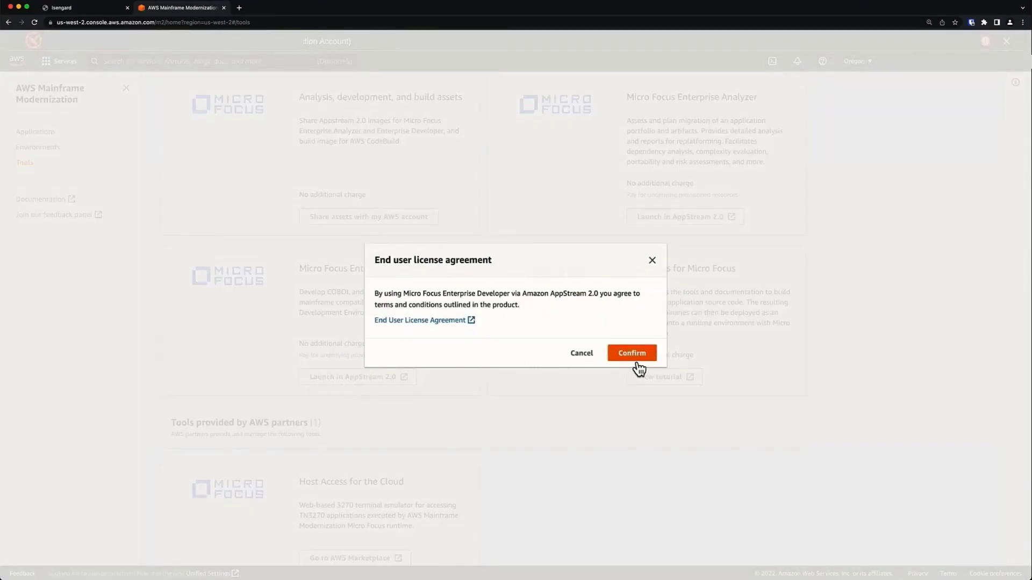
{"action": "left_click", "coordinate": [632, 355]}
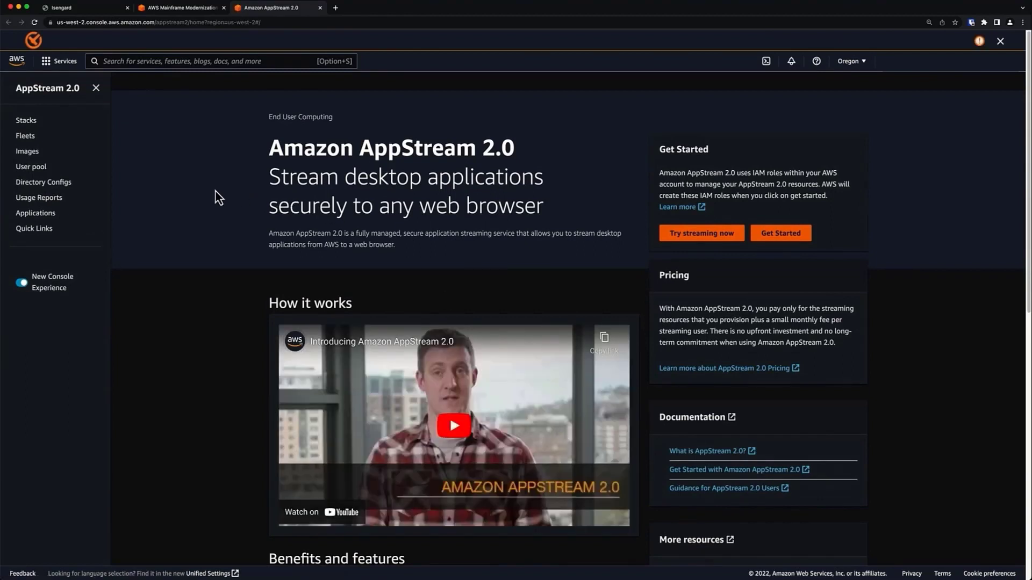
Select the Enterprise Developer stack and choose Create Streaming URL.
{"action": "left_click", "coordinate": [27, 121]}
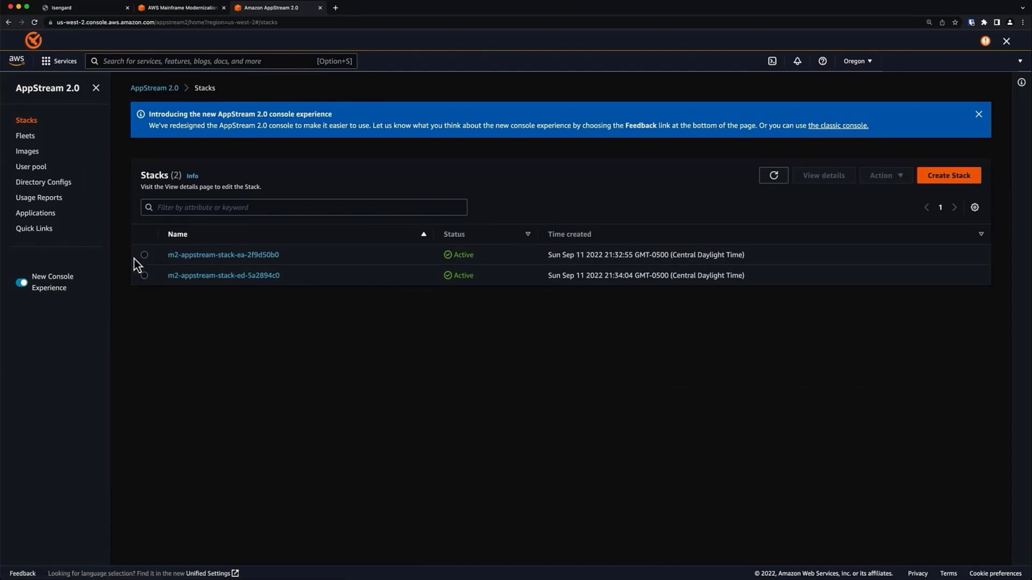
{"action": "left_click", "coordinate": [144, 276]}
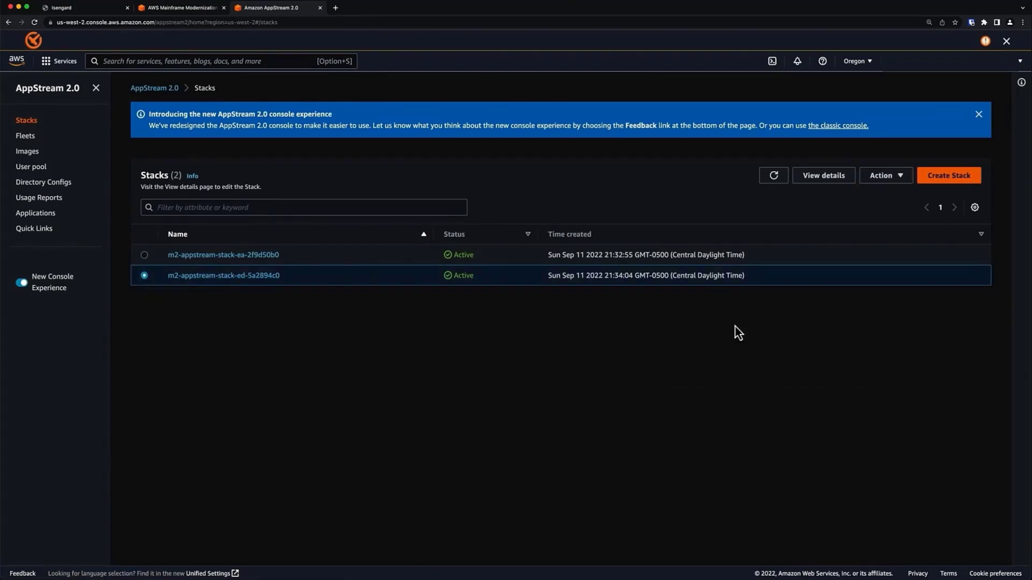
{"action": "left_click", "coordinate": [888, 178]}
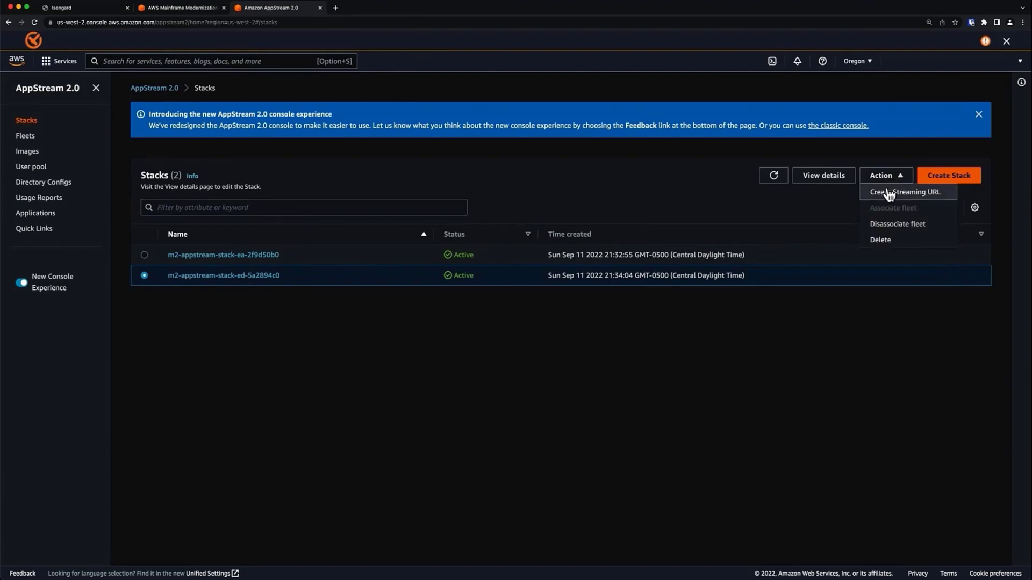
{"action": "left_click", "coordinate": [882, 201]}
Enter the streaming user ID, set 2 Hours expiry, get the URL and launch it in the browser.
{"action": "left_click", "coordinate": [339, 295]}
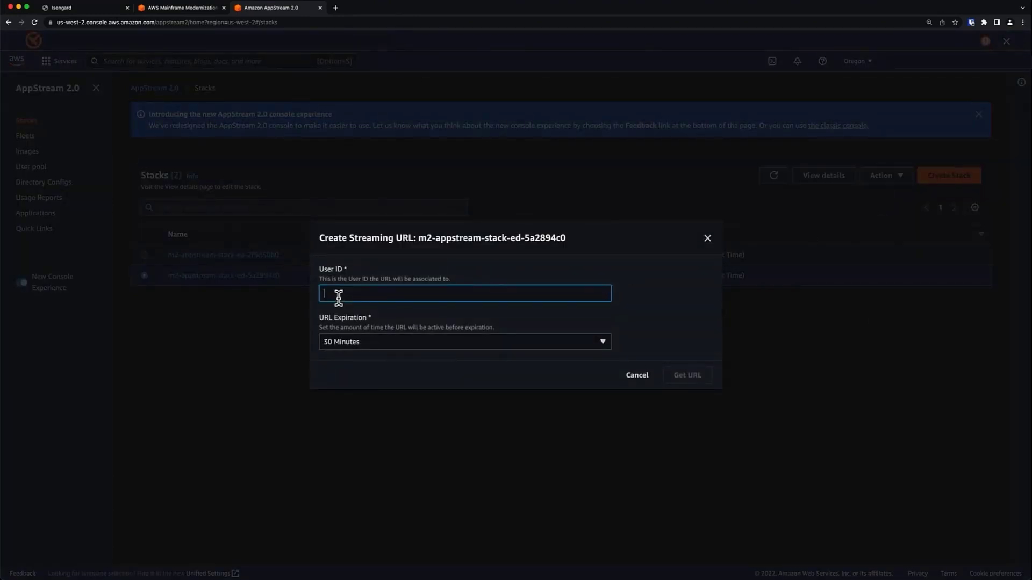
{"action": "type", "text": "m2user"}
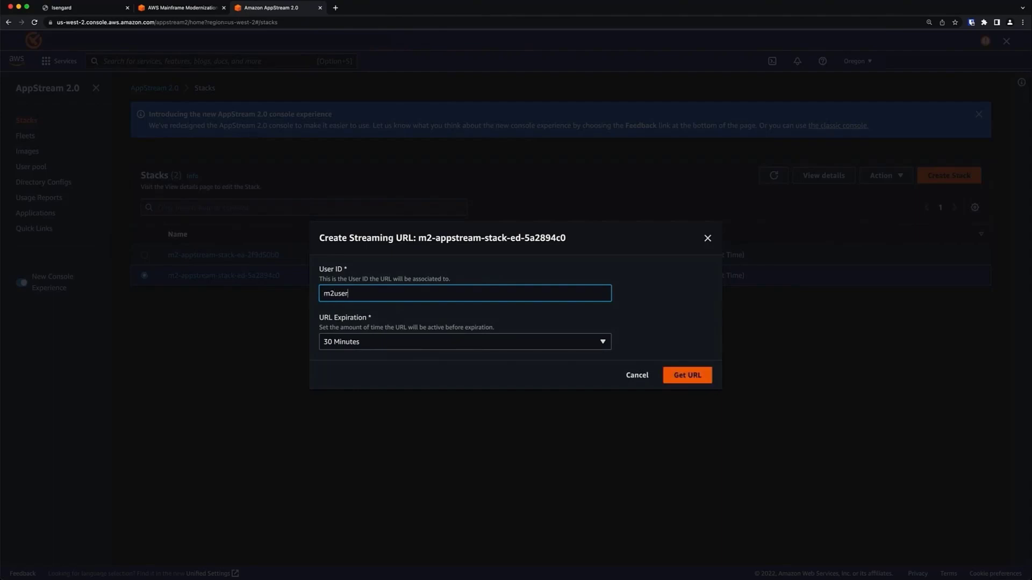
{"action": "left_click", "coordinate": [482, 344]}
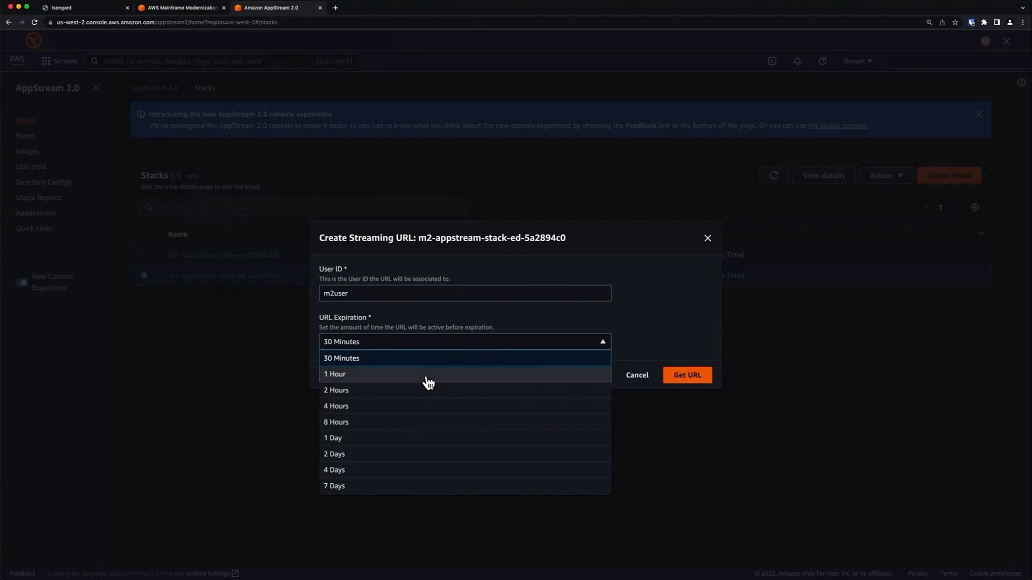
{"action": "left_click", "coordinate": [392, 390]}
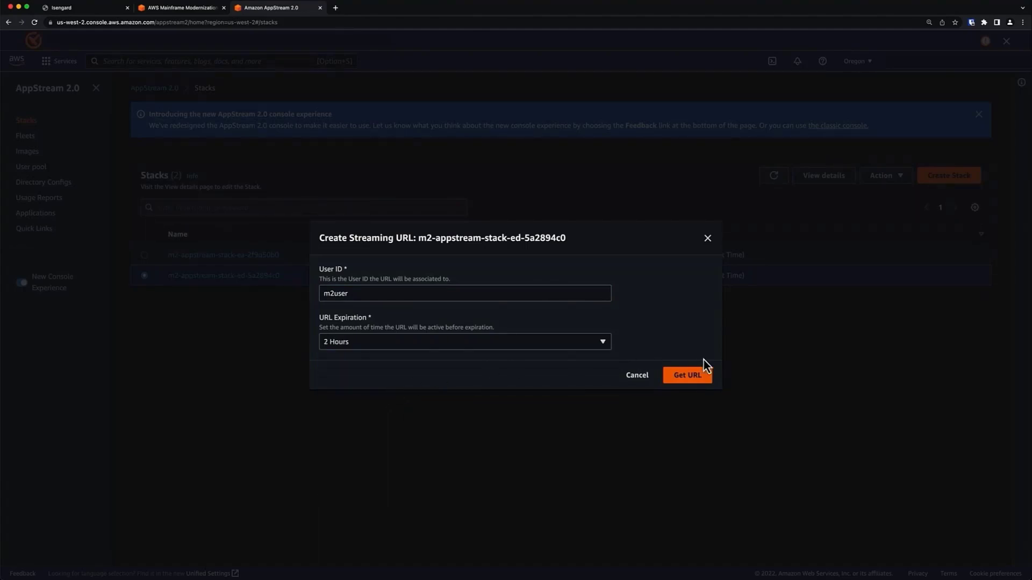
{"action": "left_click", "coordinate": [699, 375]}
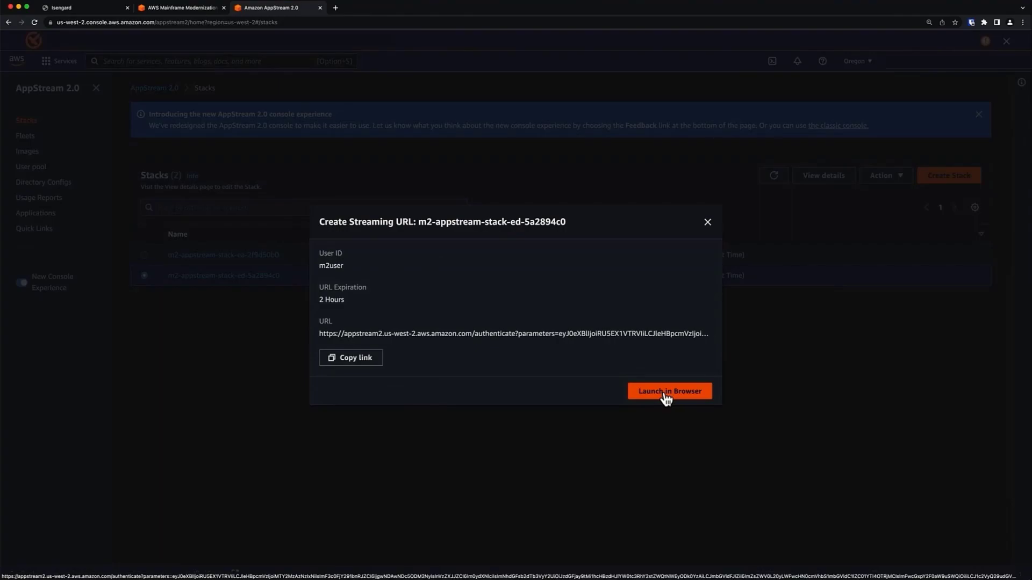
{"action": "left_click", "coordinate": [666, 397]}
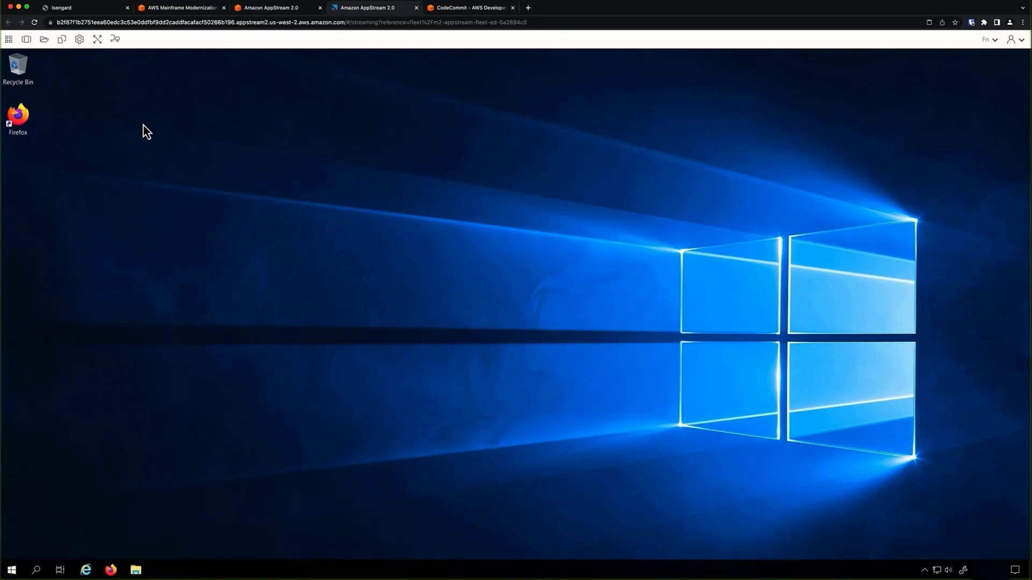
Start ED from Applications, launch on the default MFED workspace, and close the Welcome page.
{"action": "left_click", "coordinate": [8, 40]}
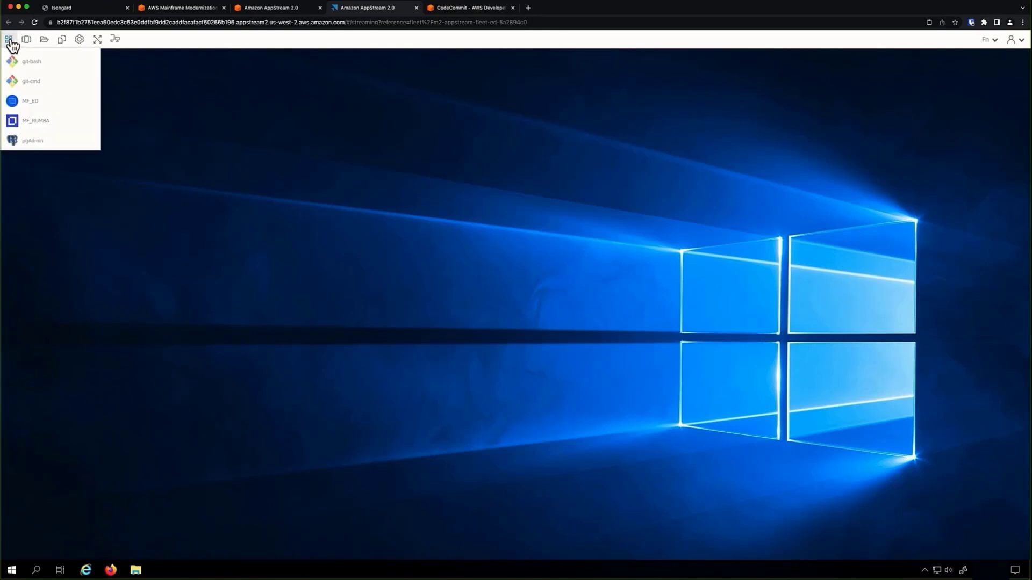
{"action": "left_click", "coordinate": [27, 106]}
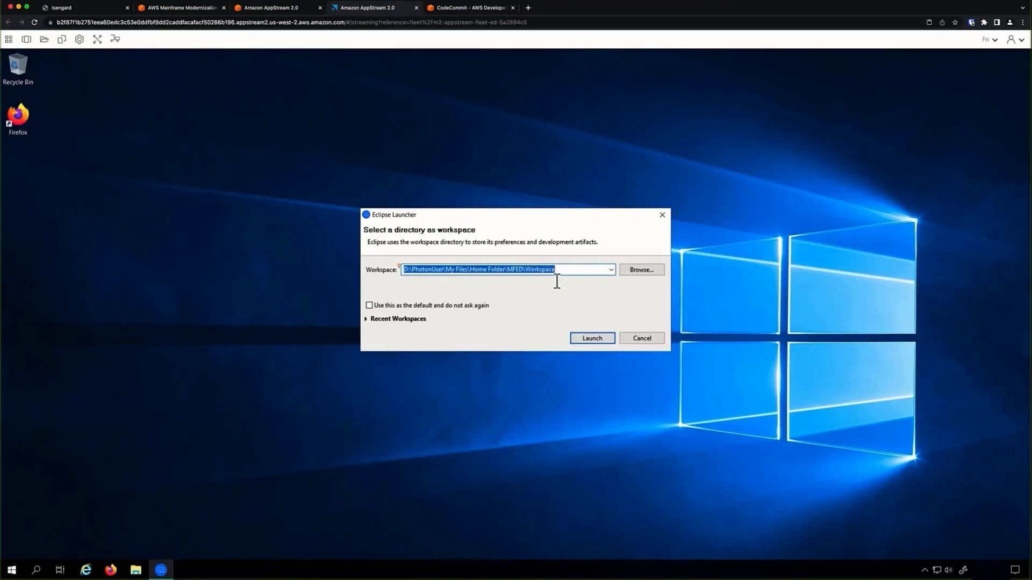
{"action": "left_click", "coordinate": [590, 338]}
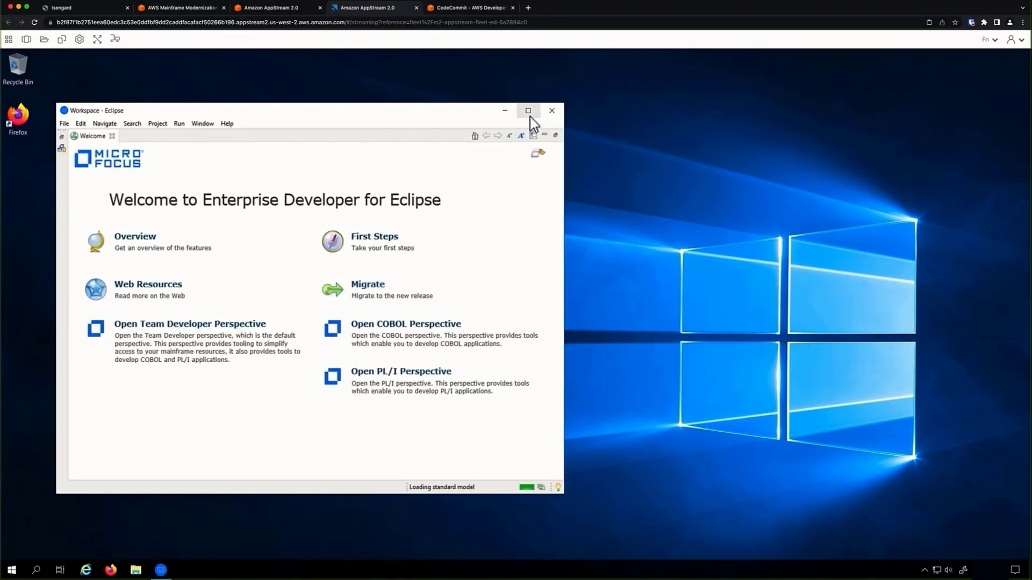
{"action": "left_click", "coordinate": [111, 136]}
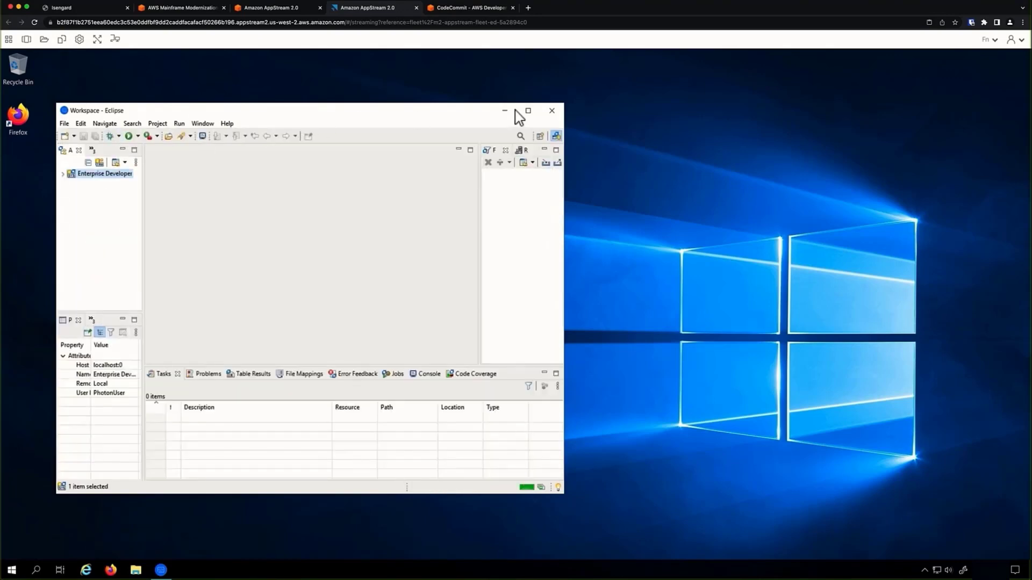
Maximize Eclipse and create a new Mainframe COBOL project named M2-CARDDEMO.
{"action": "left_click", "coordinate": [529, 111]}
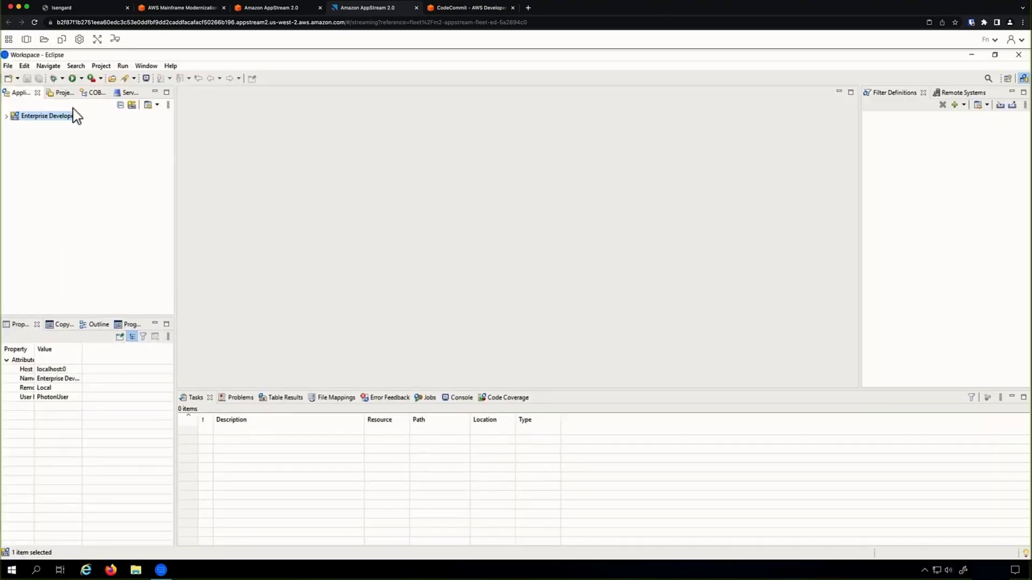
{"action": "left_click", "coordinate": [57, 94]}
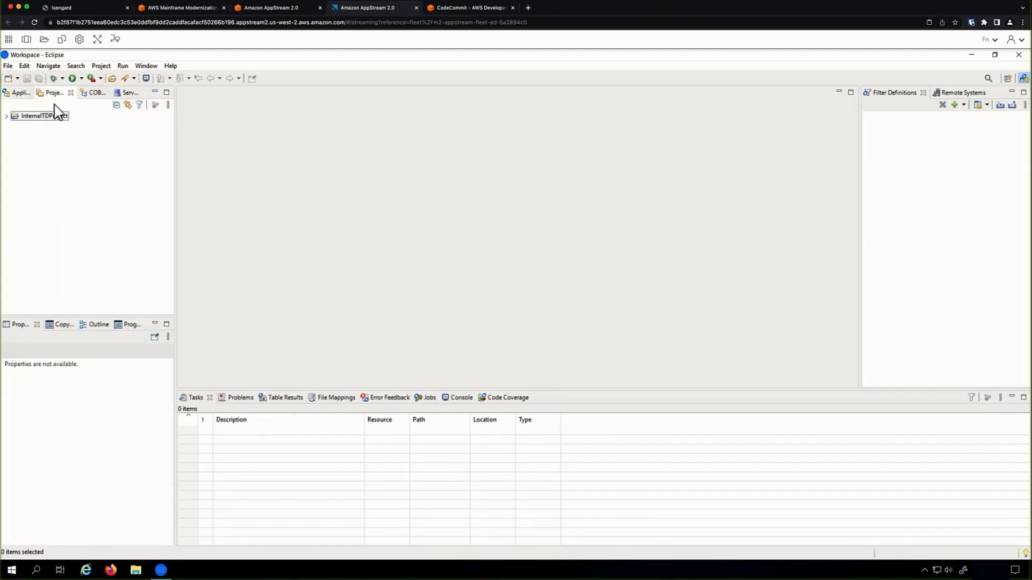
{"action": "right_click", "coordinate": [54, 151]}
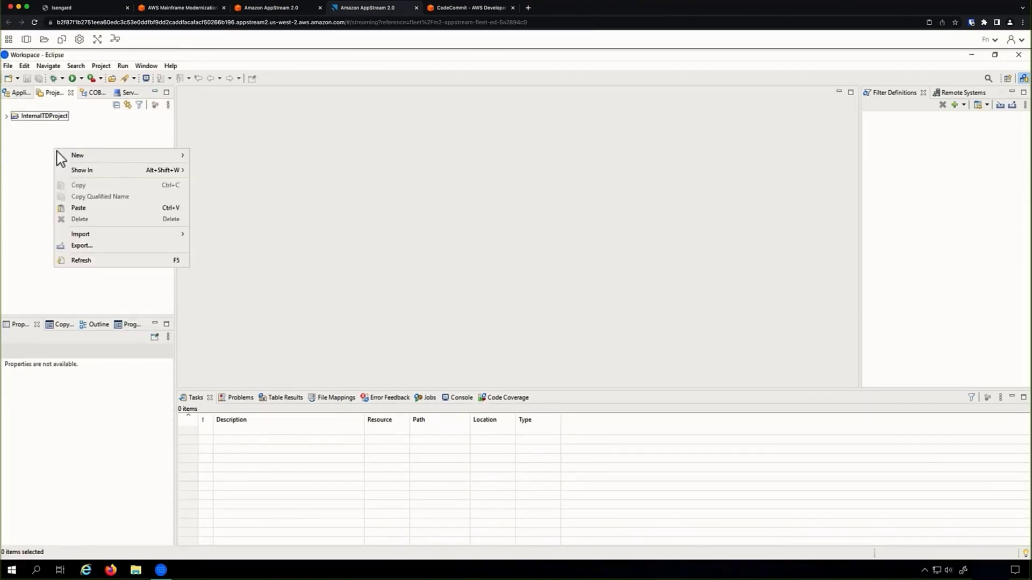
{"action": "mouse_move", "coordinate": [91, 158]}
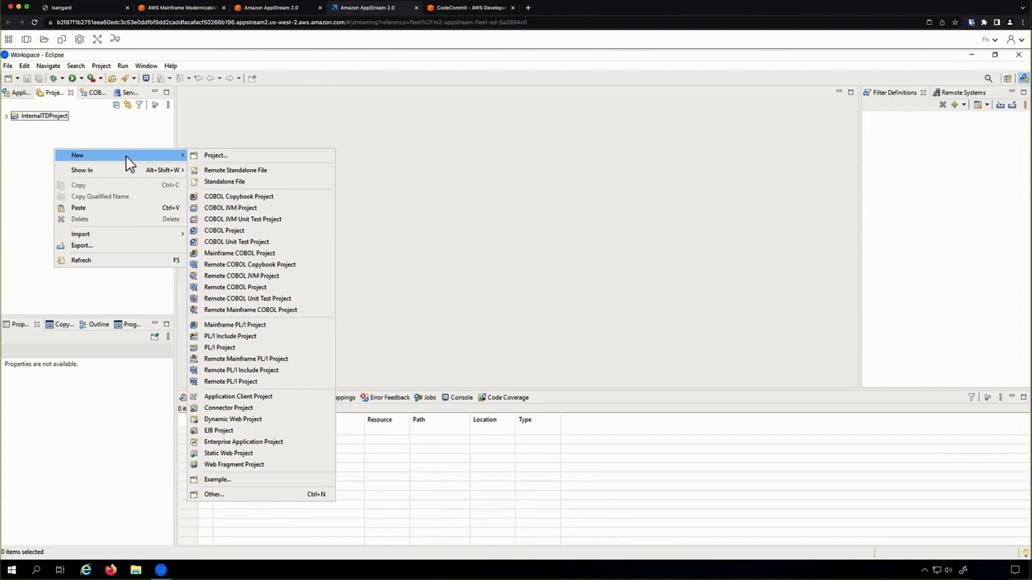
{"action": "left_click", "coordinate": [231, 253]}
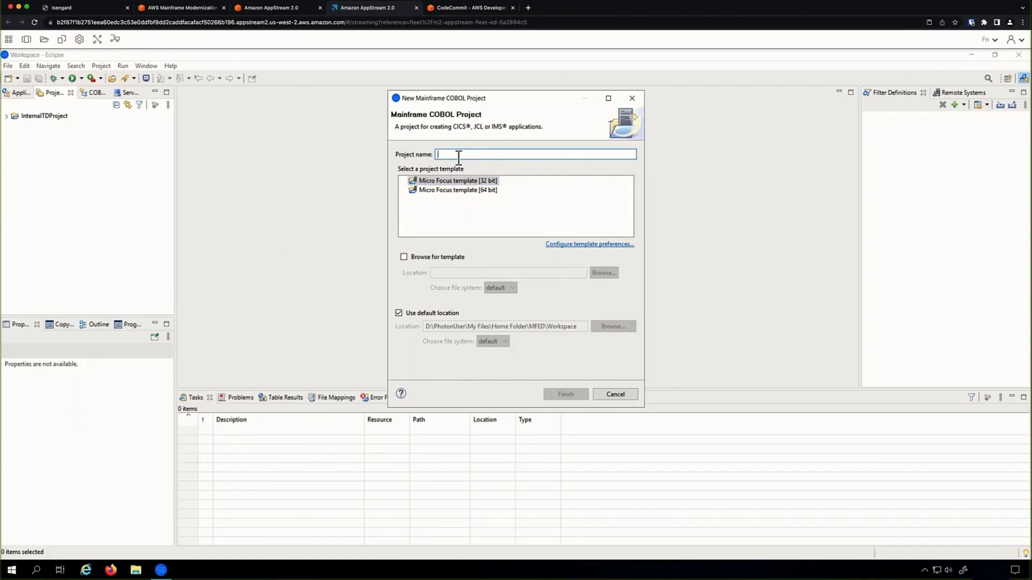
{"action": "type", "text": "2-"}
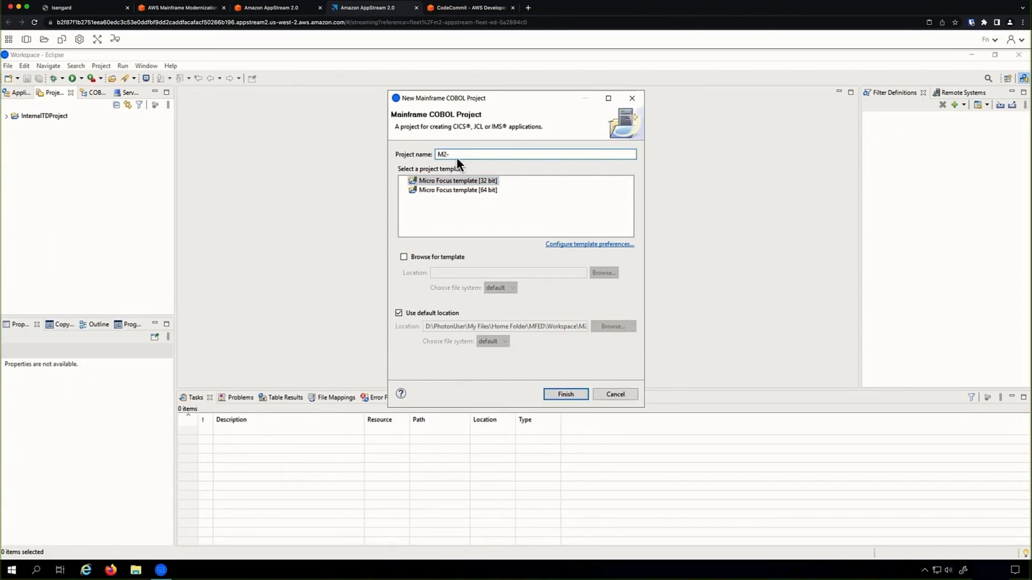
{"action": "type", "text": "CARDDEMO"}
{"action": "left_click", "coordinate": [565, 397]}
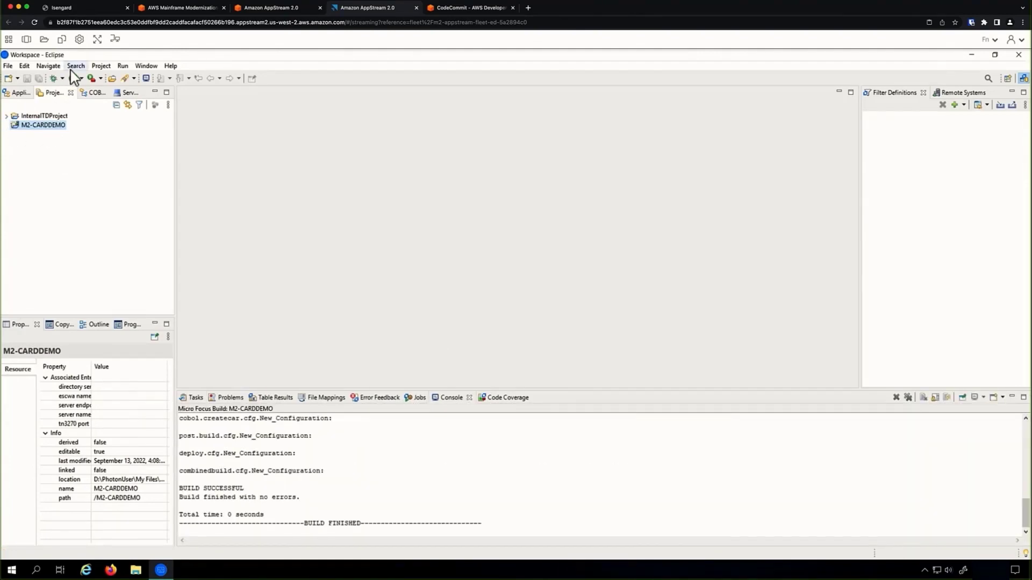
Turn off Build Automatically and start a General > File System import into M2-CARDDEMO.
{"action": "left_click", "coordinate": [100, 67]}
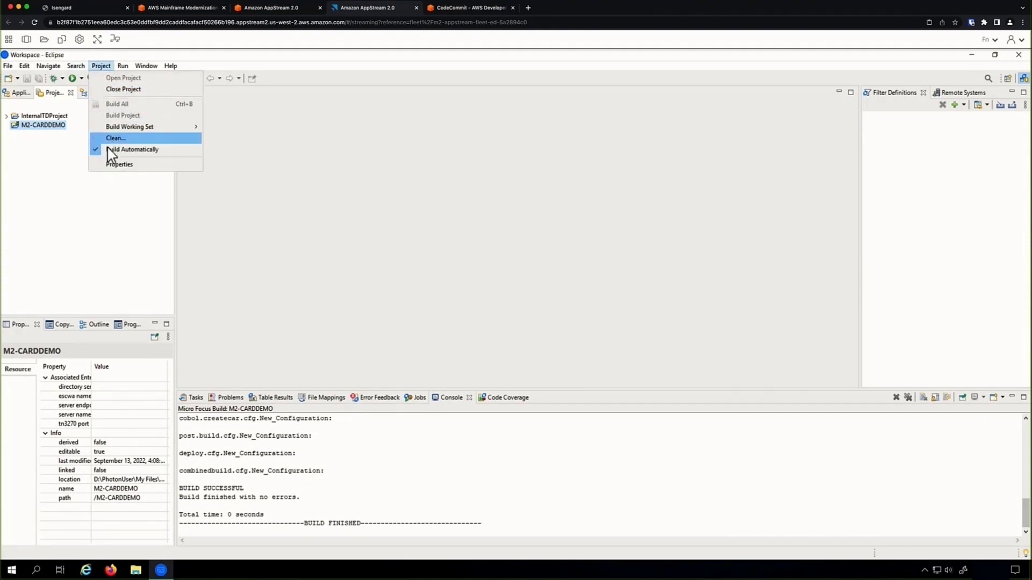
{"action": "left_click", "coordinate": [111, 149]}
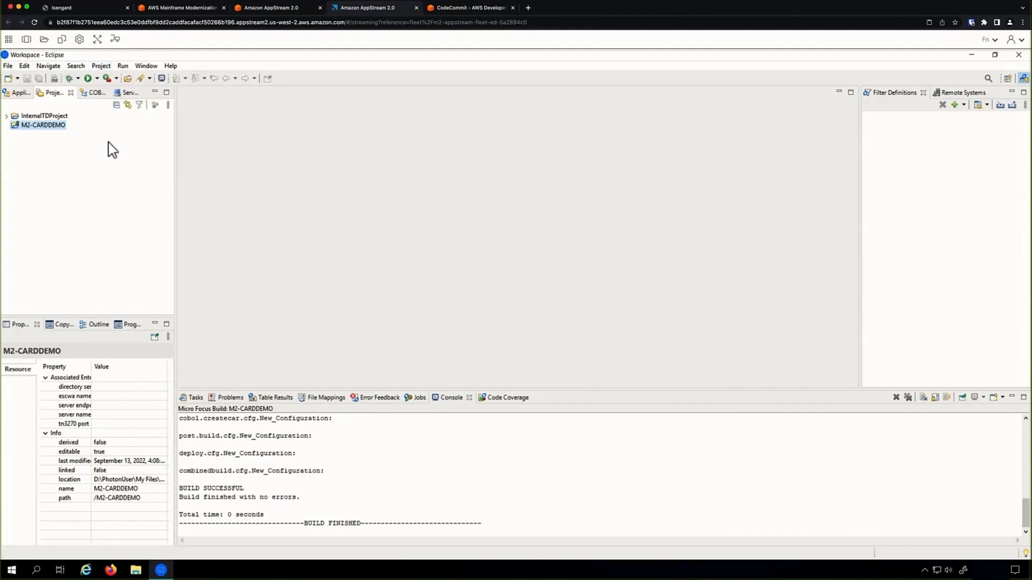
{"action": "right_click", "coordinate": [34, 132]}
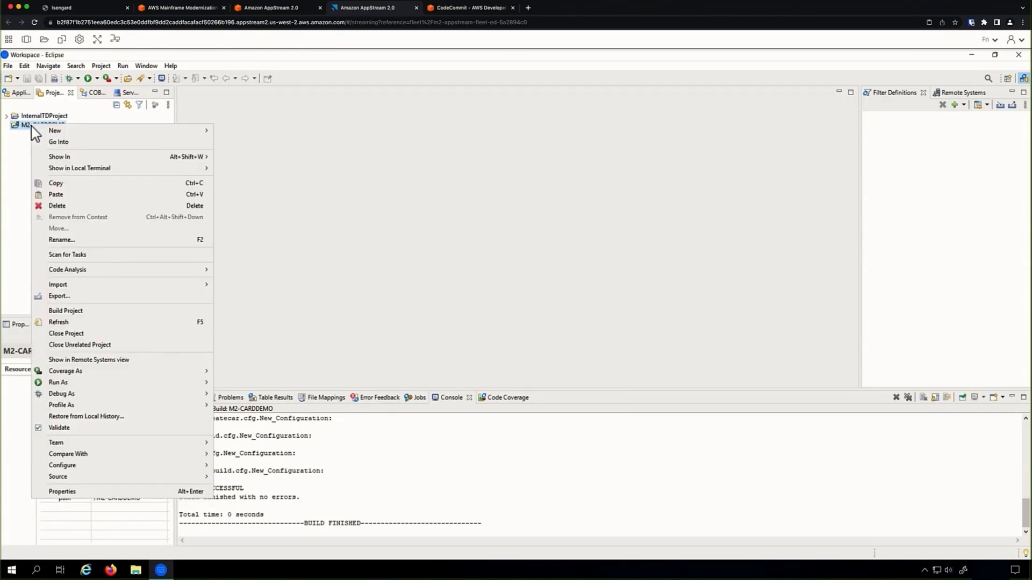
{"action": "mouse_move", "coordinate": [89, 285]}
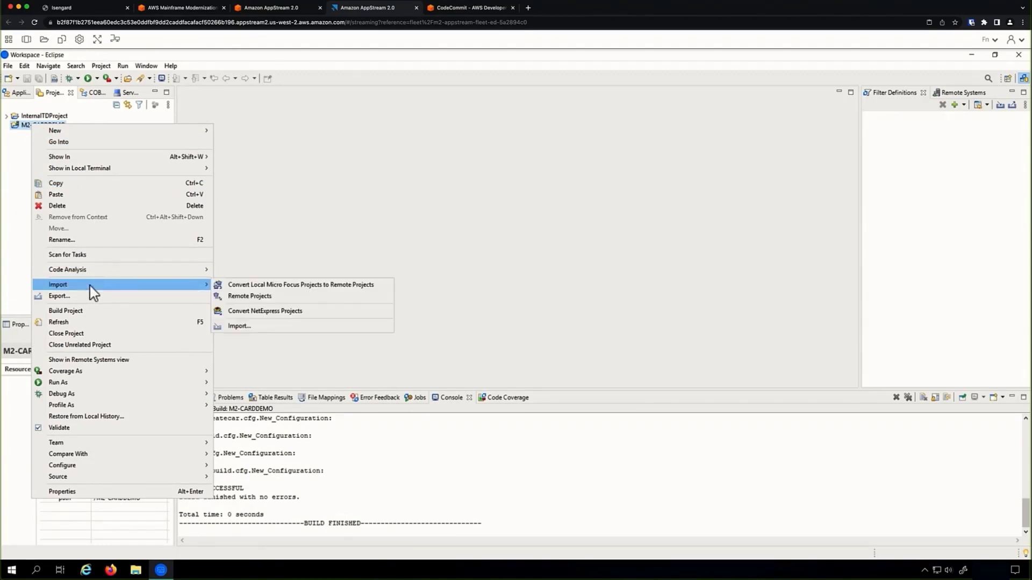
{"action": "left_click", "coordinate": [237, 326]}
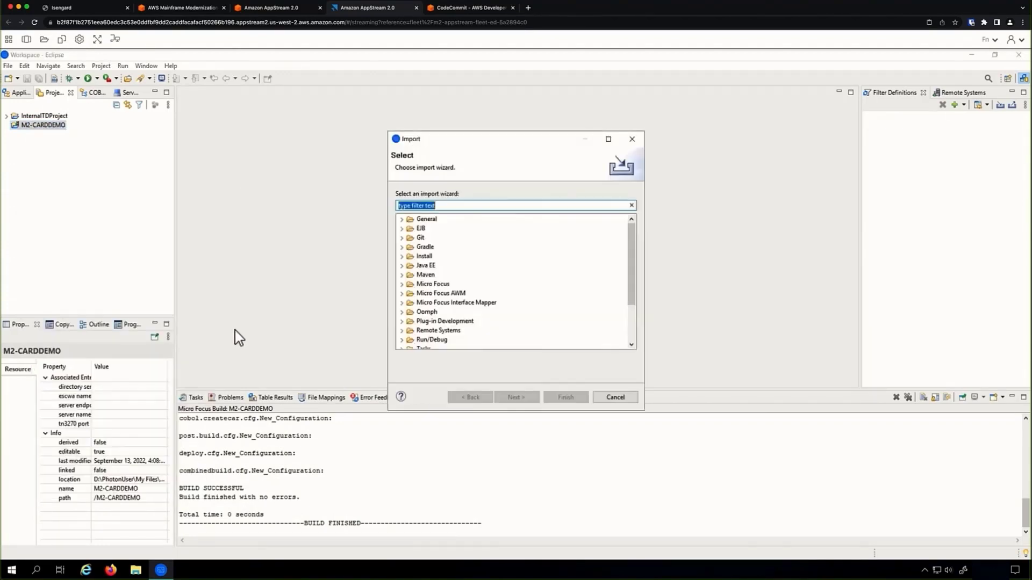
{"action": "left_click", "coordinate": [402, 220]}
{"action": "left_click", "coordinate": [438, 246]}
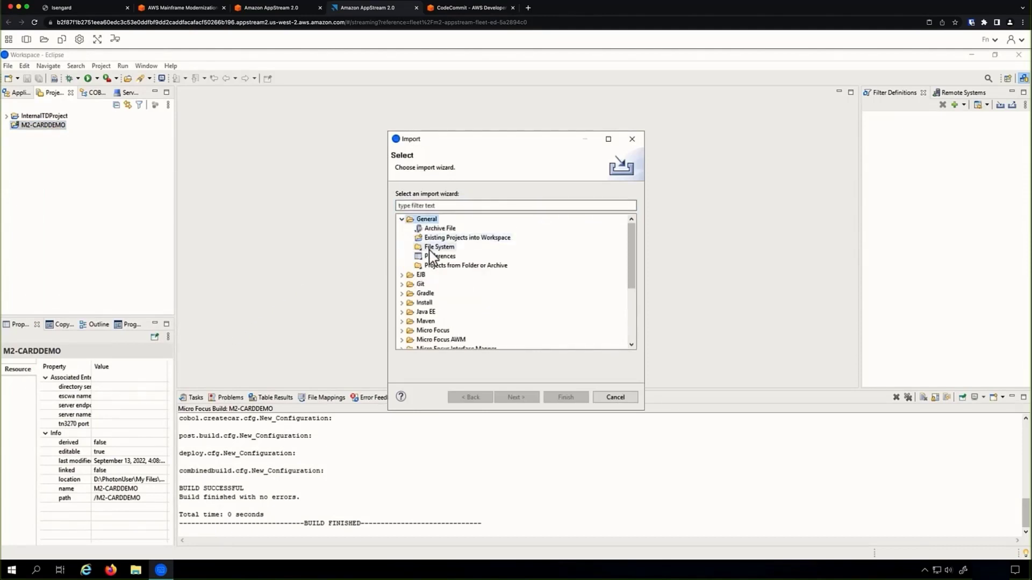
{"action": "left_click", "coordinate": [508, 401]}
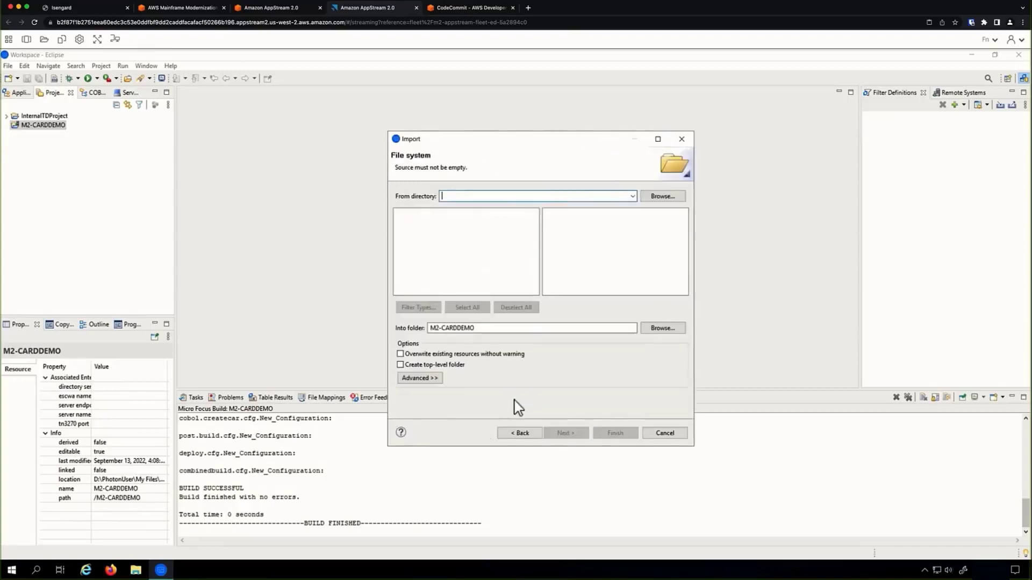
Import all contents of the Home Folder's CardDemo\app directory into M2-CARDDEMO.
{"action": "left_click", "coordinate": [664, 197]}
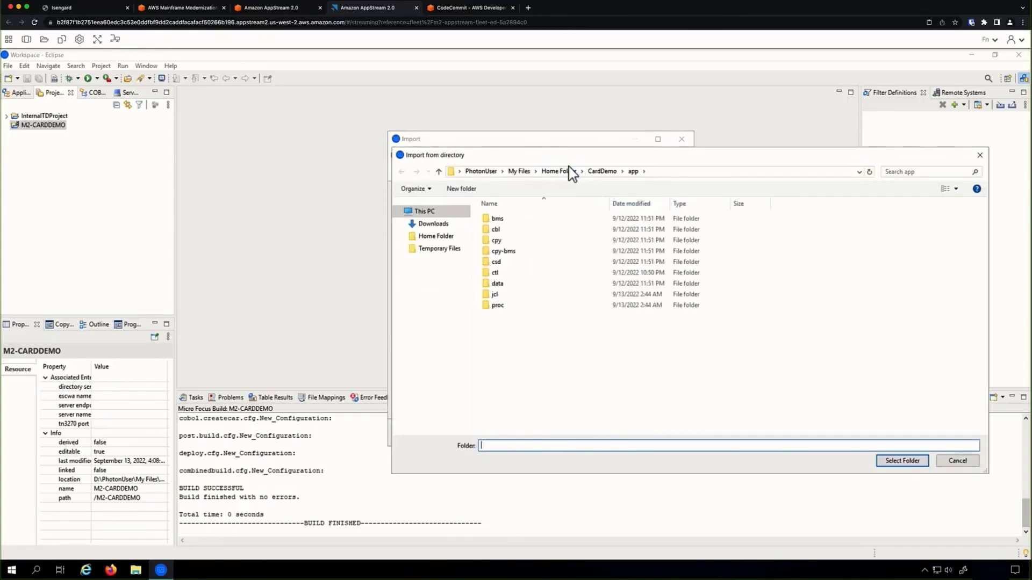
{"action": "left_click", "coordinate": [560, 172]}
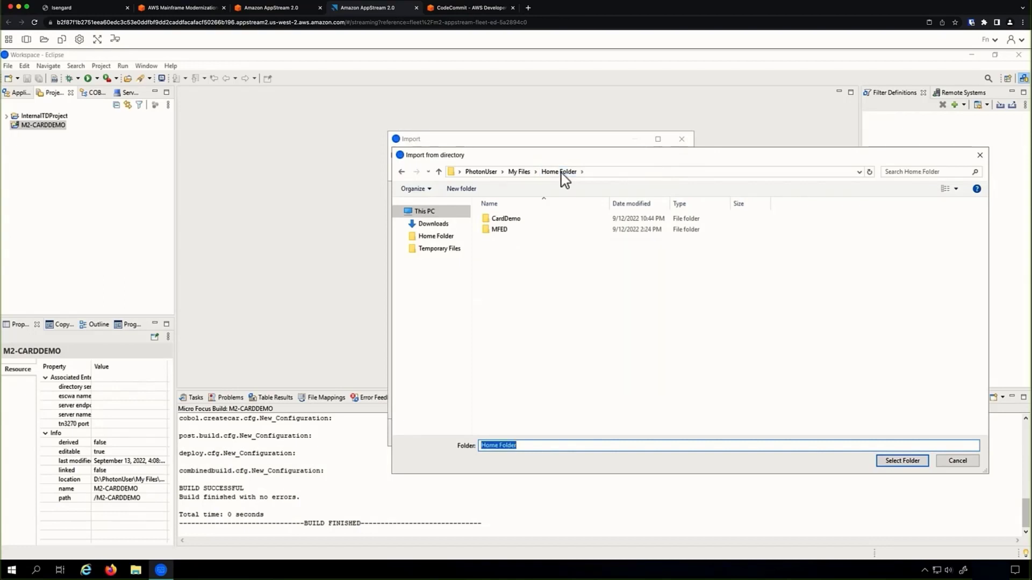
{"action": "double_click", "coordinate": [502, 220]}
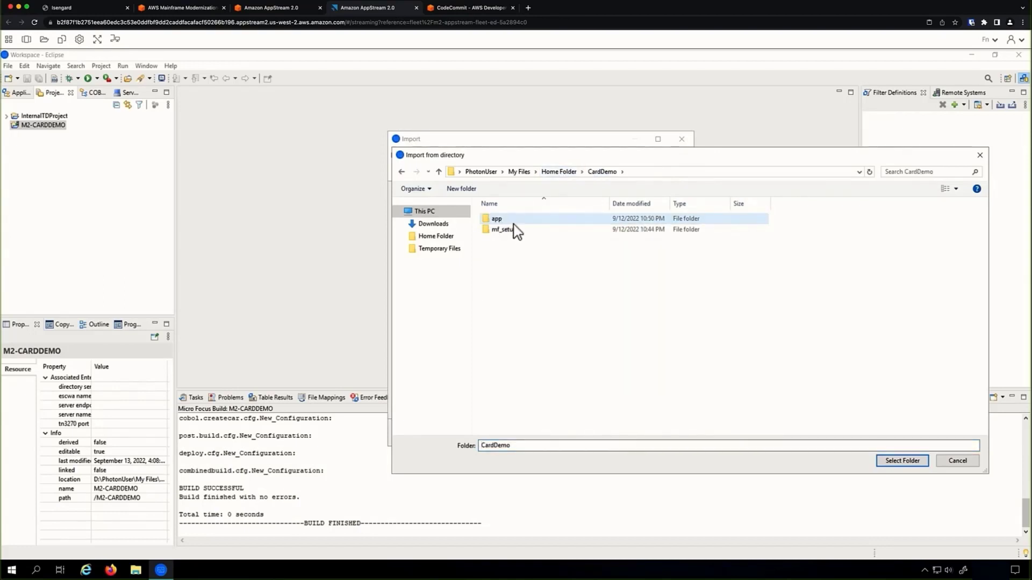
{"action": "double_click", "coordinate": [511, 220]}
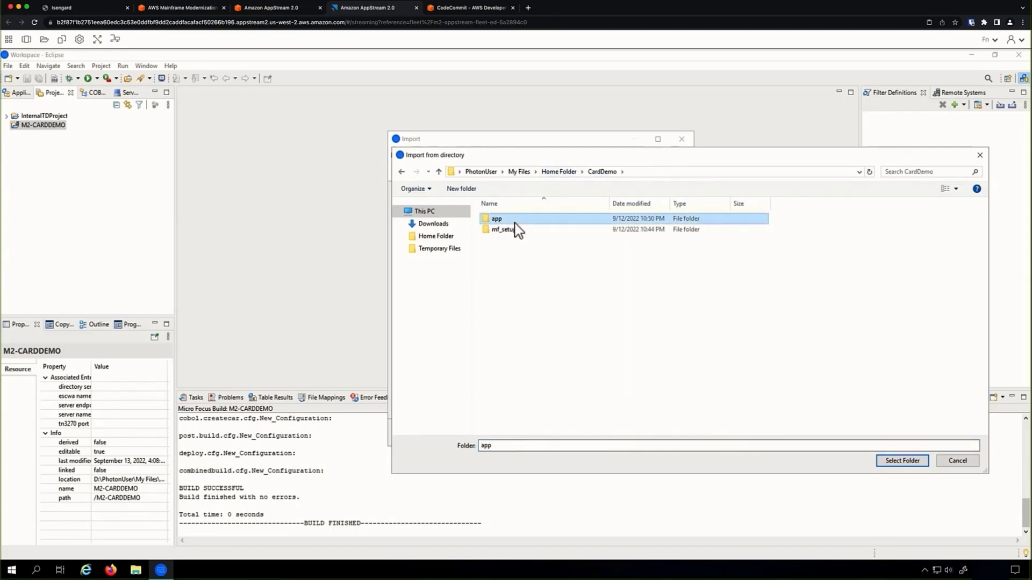
{"action": "left_click", "coordinate": [903, 461]}
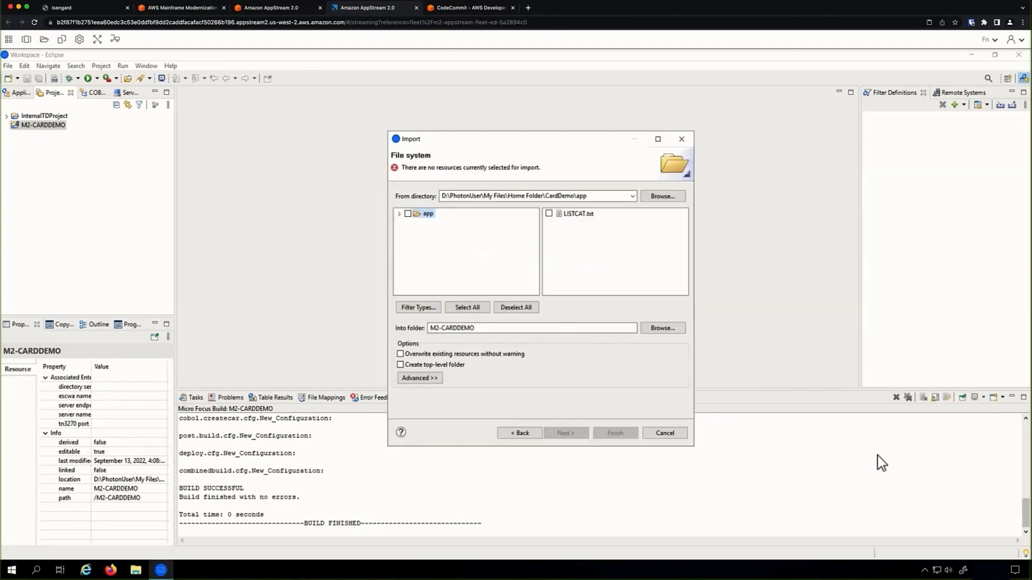
{"action": "left_click", "coordinate": [408, 213]}
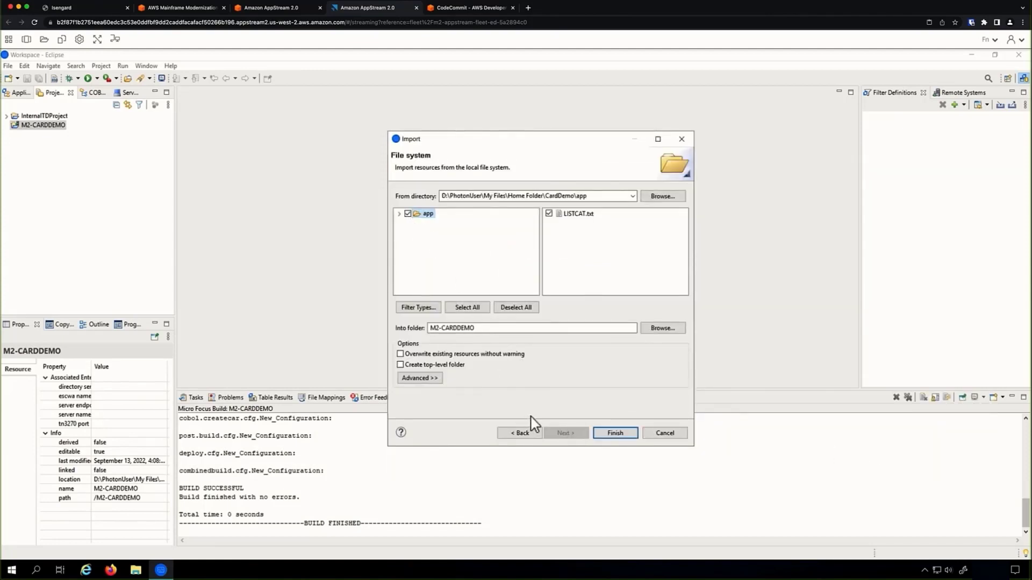
{"action": "left_click", "coordinate": [618, 437]}
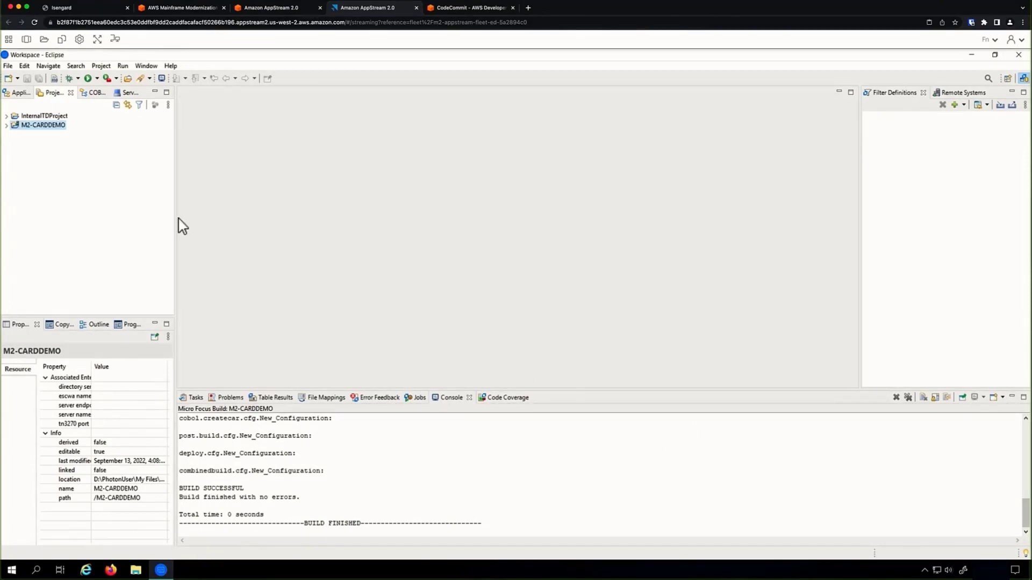
{"action": "right_click", "coordinate": [52, 128]}
{"action": "mouse_move", "coordinate": [76, 139]}
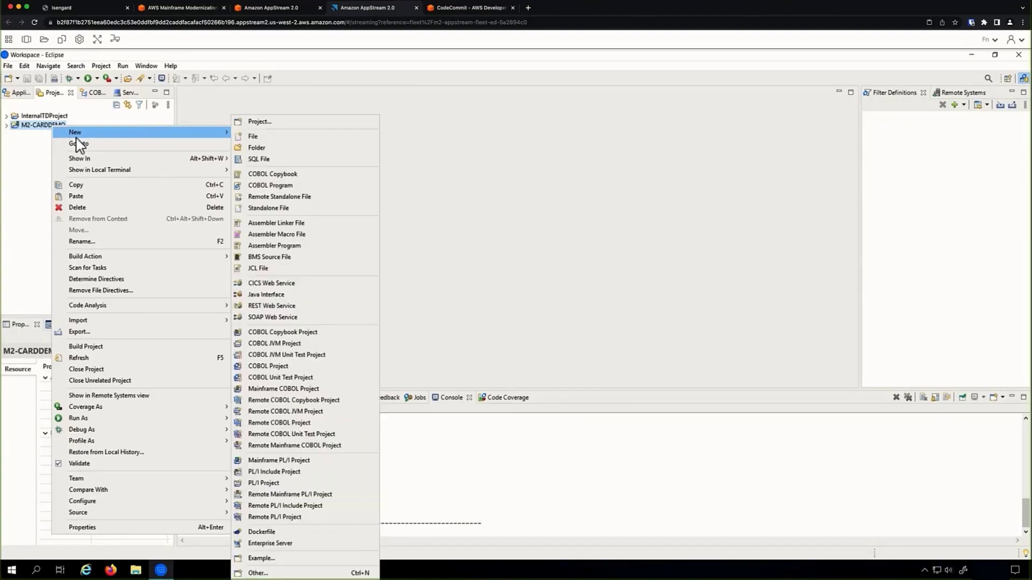
Add a folder named LOADLIB at the top level of the M2-CARDDEMO project.
{"action": "left_click", "coordinate": [257, 148]}
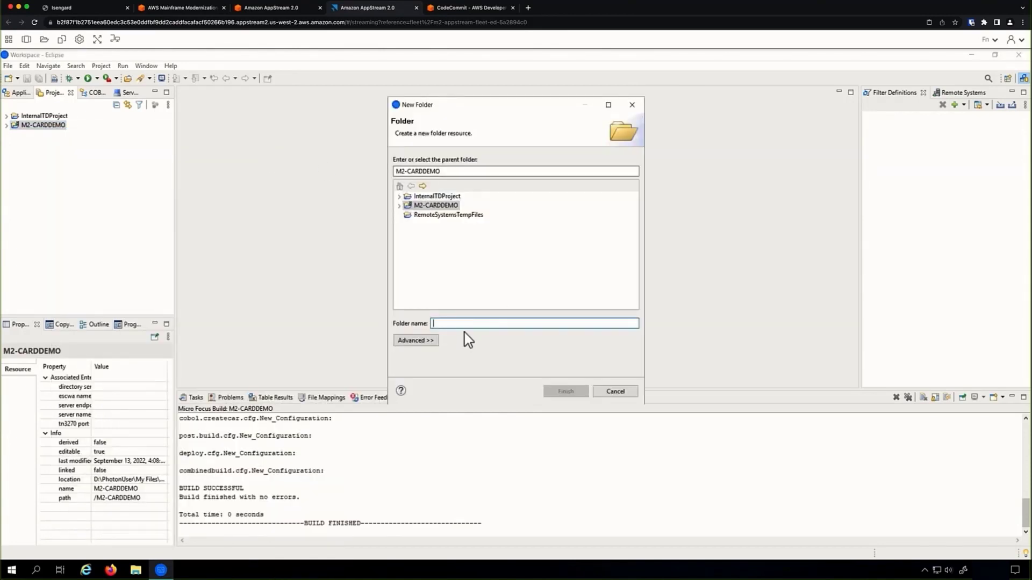
{"action": "type", "text": "LOADLIB"}
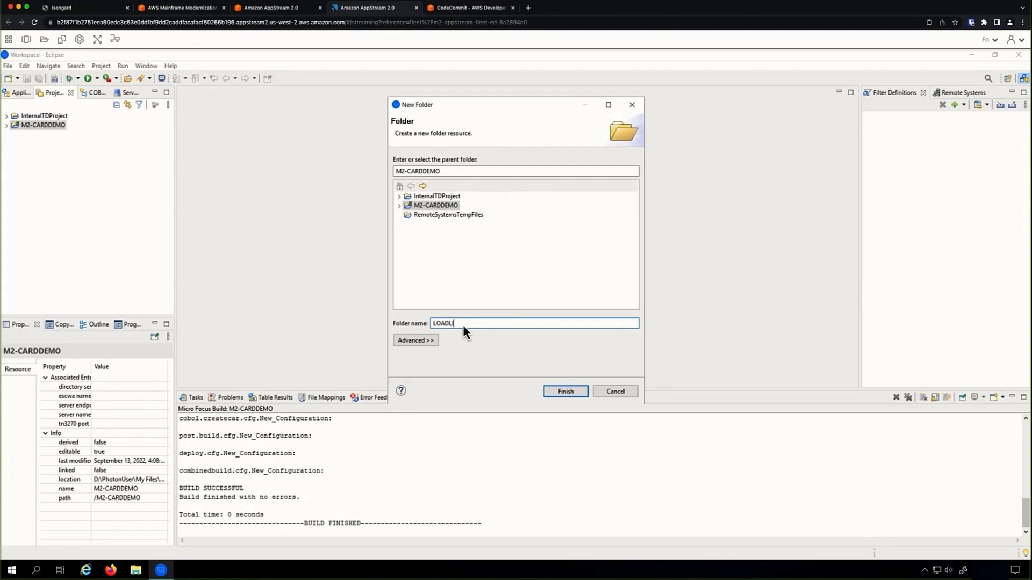
{"action": "left_click", "coordinate": [577, 392]}
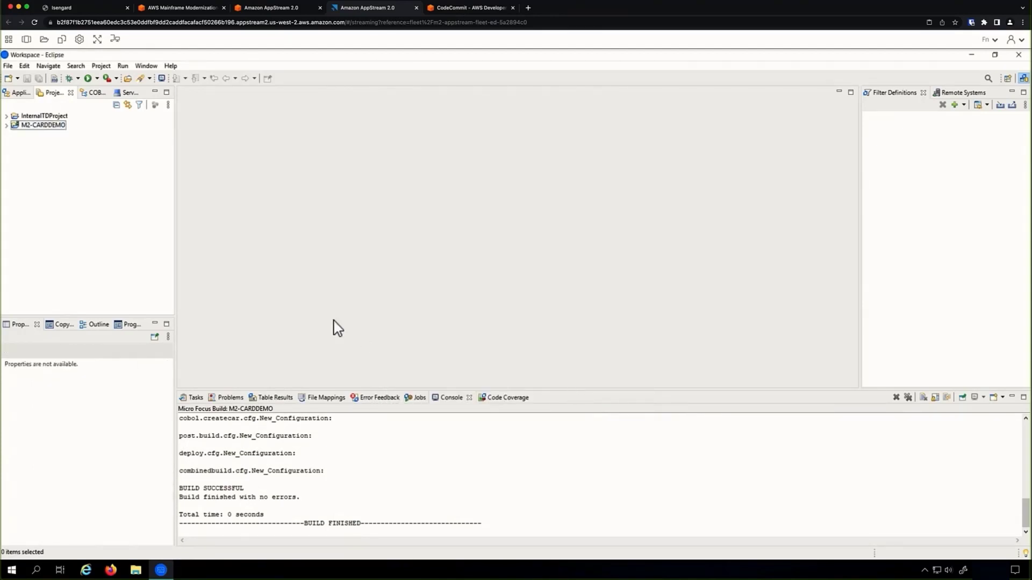
In M2-CARDDEMO properties, open Micro Focus > Build Configurations > BMS and enable configuration-specific settings.
{"action": "left_click", "coordinate": [53, 129]}
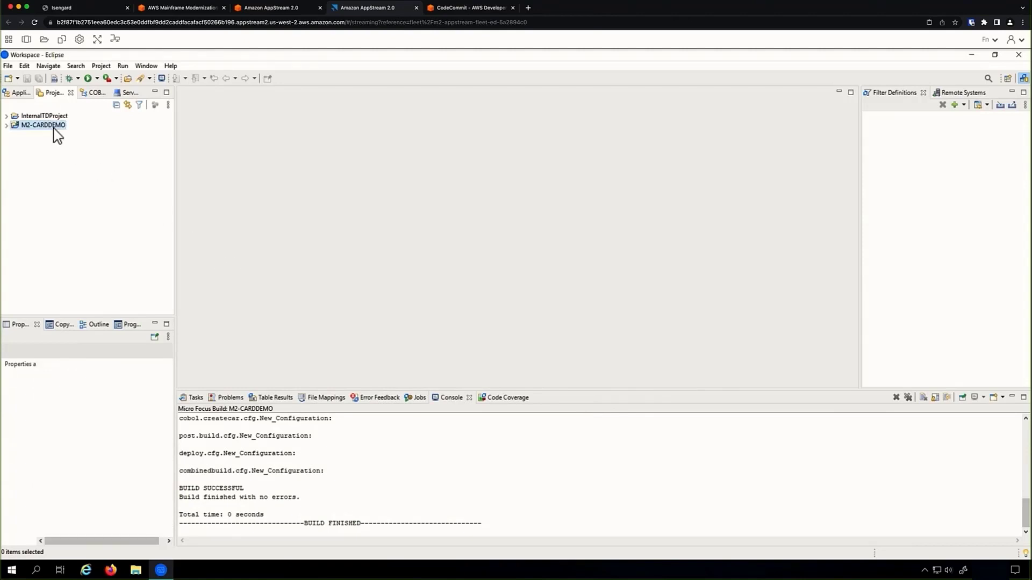
{"action": "right_click", "coordinate": [54, 129]}
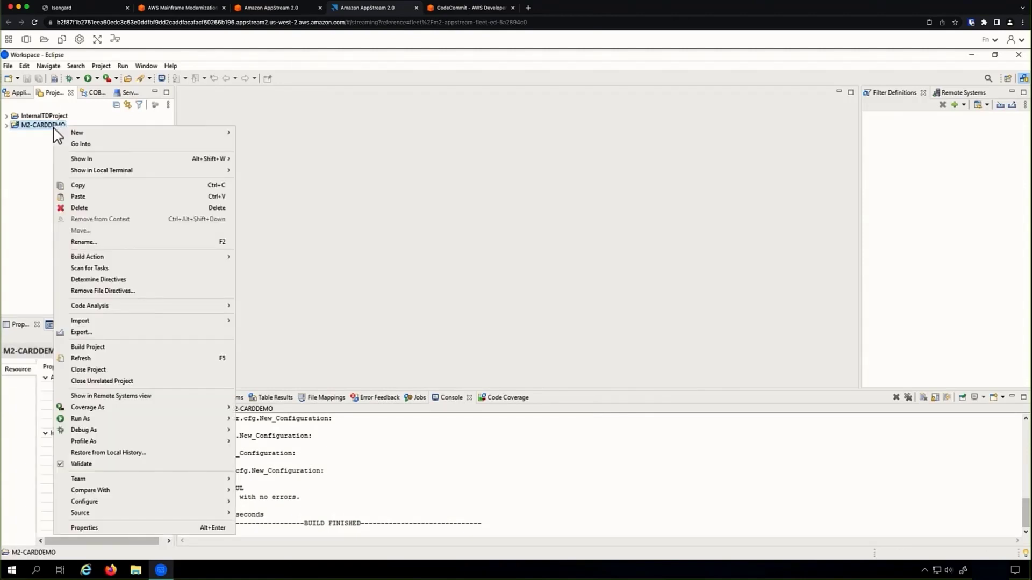
{"action": "left_click", "coordinate": [115, 529]}
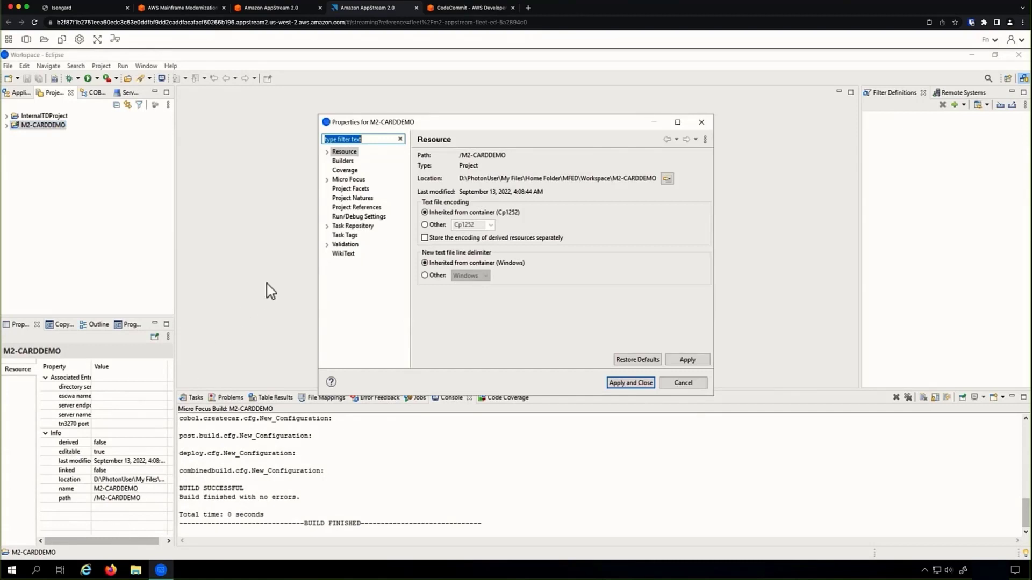
{"action": "left_click", "coordinate": [327, 180]}
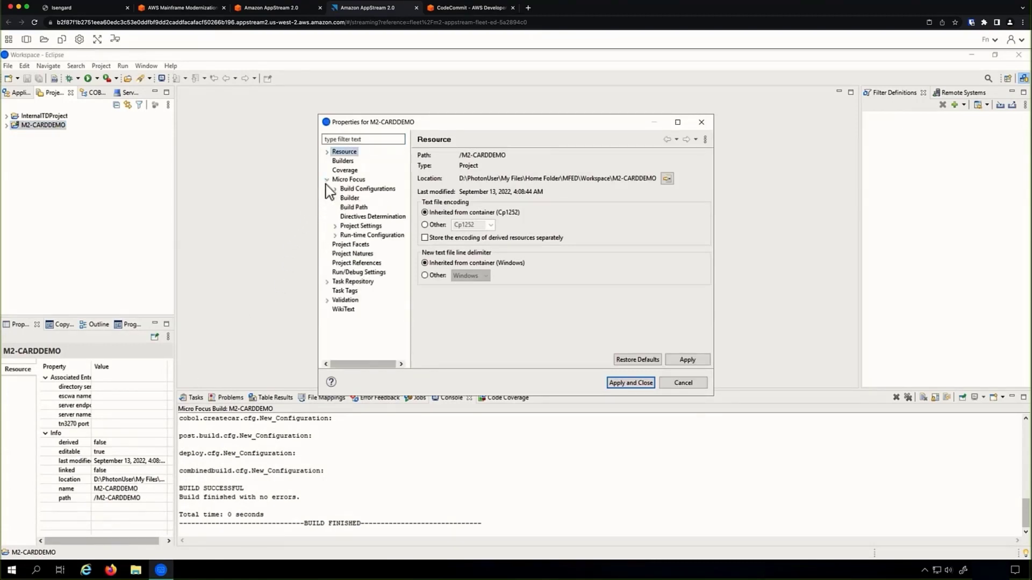
{"action": "left_click", "coordinate": [357, 189]}
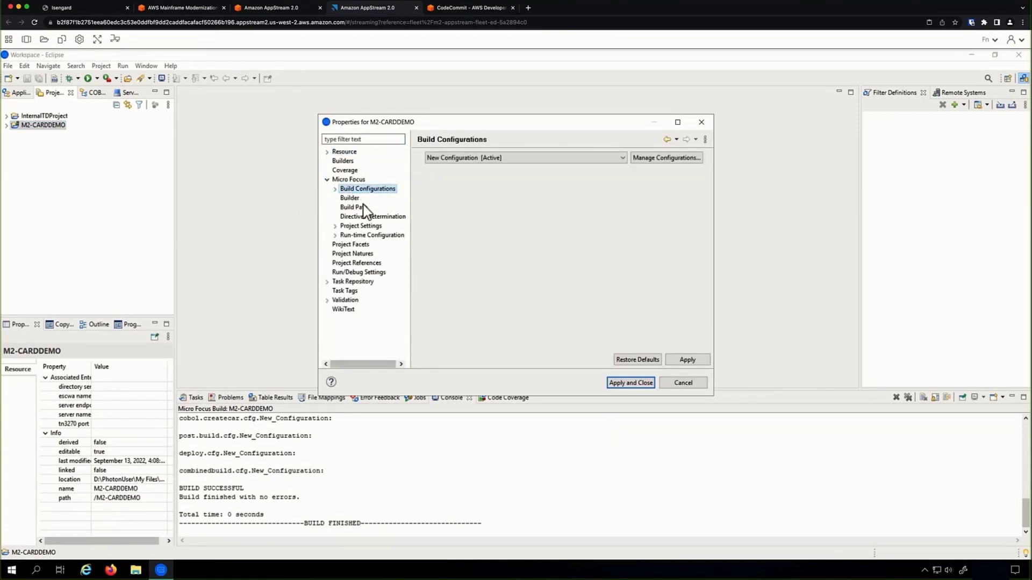
{"action": "left_click", "coordinate": [335, 190]}
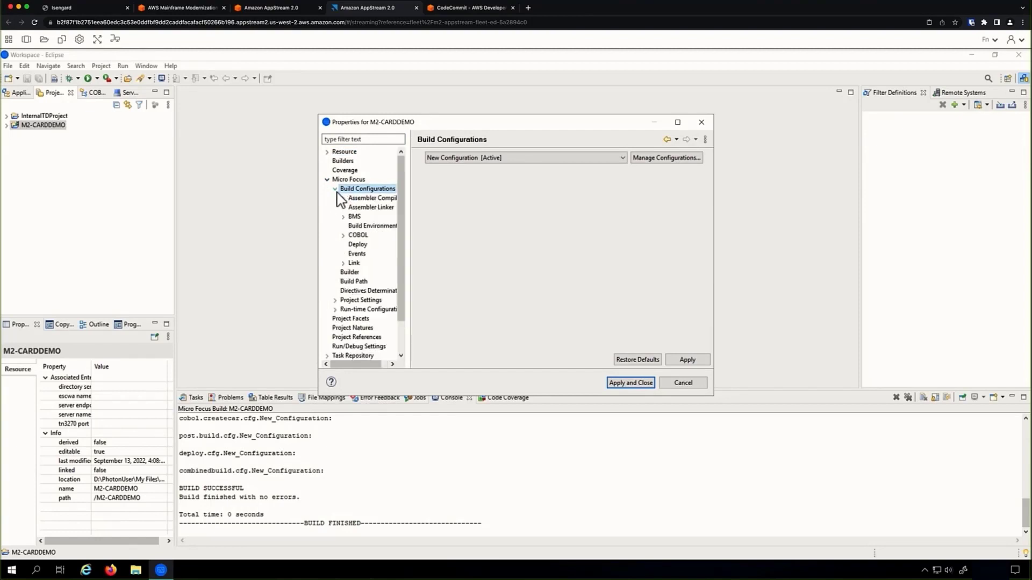
{"action": "left_click", "coordinate": [355, 217]}
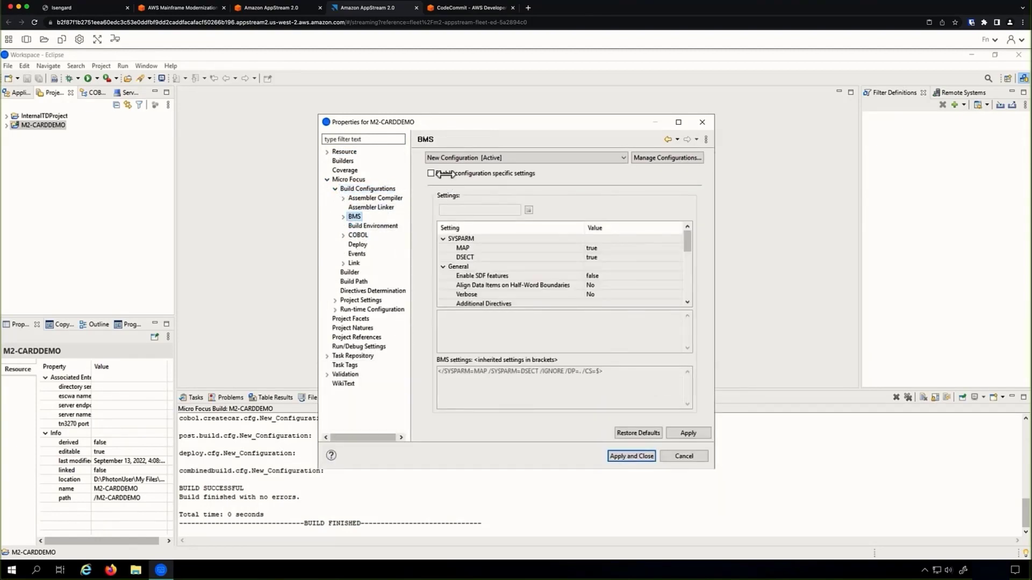
{"action": "left_click", "coordinate": [430, 174]}
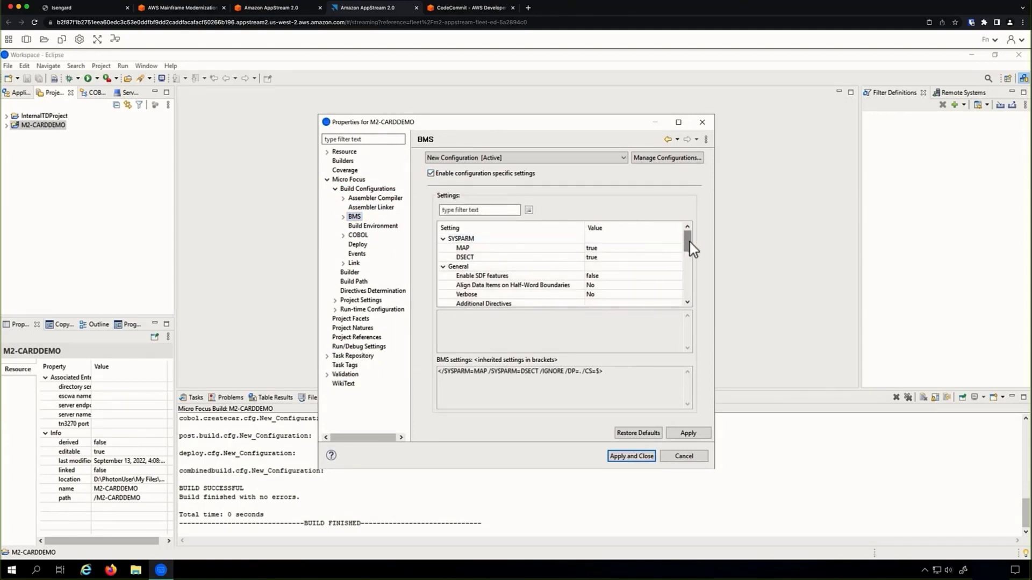
Set DSECT Output Path to cpy-bms and Binary Output Path to LOADLIB, then apply.
{"action": "left_click_drag", "start_coordinate": [690, 241], "coordinate": [690, 306]}
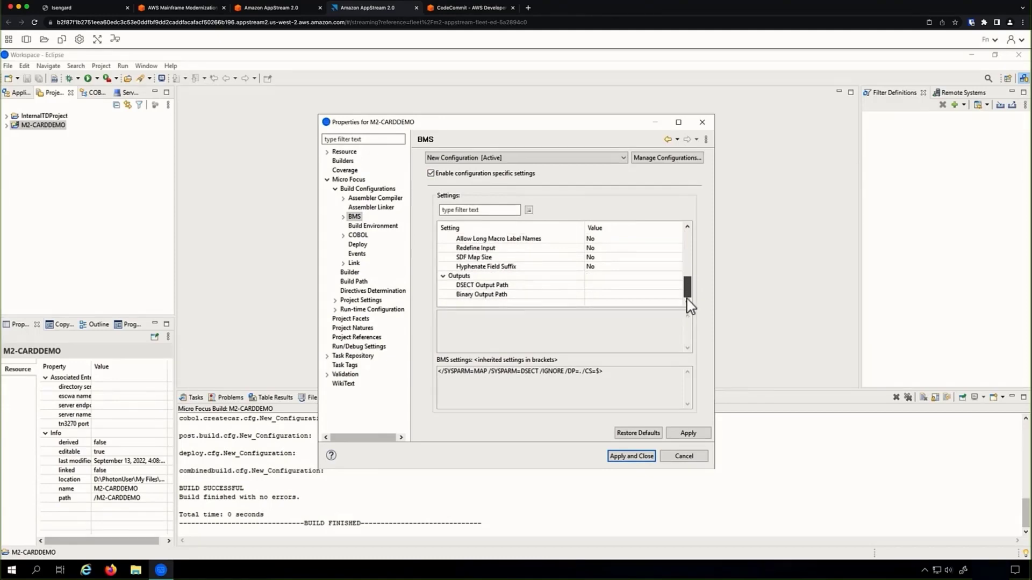
{"action": "left_click", "coordinate": [626, 286]}
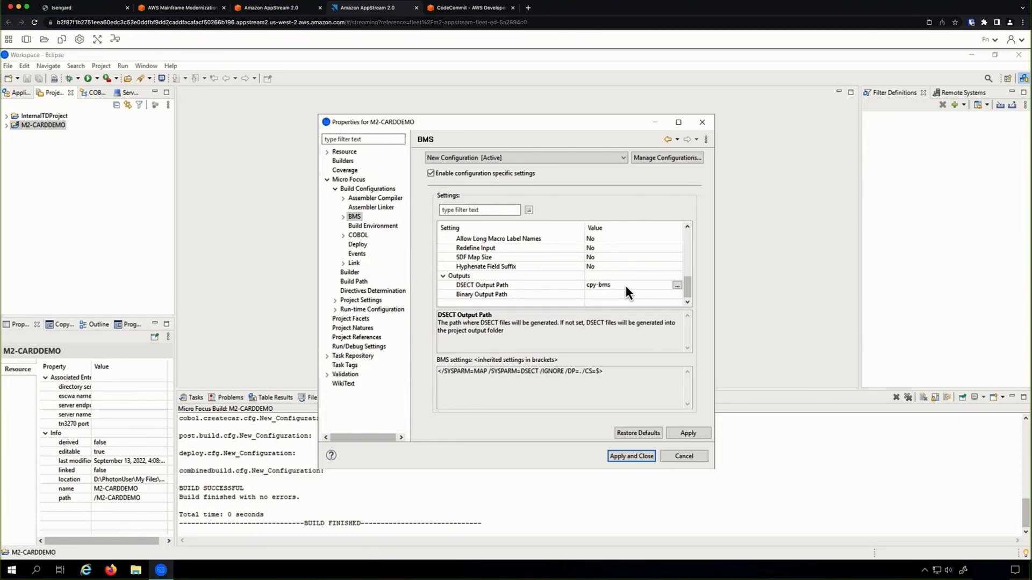
{"action": "left_click", "coordinate": [596, 296]}
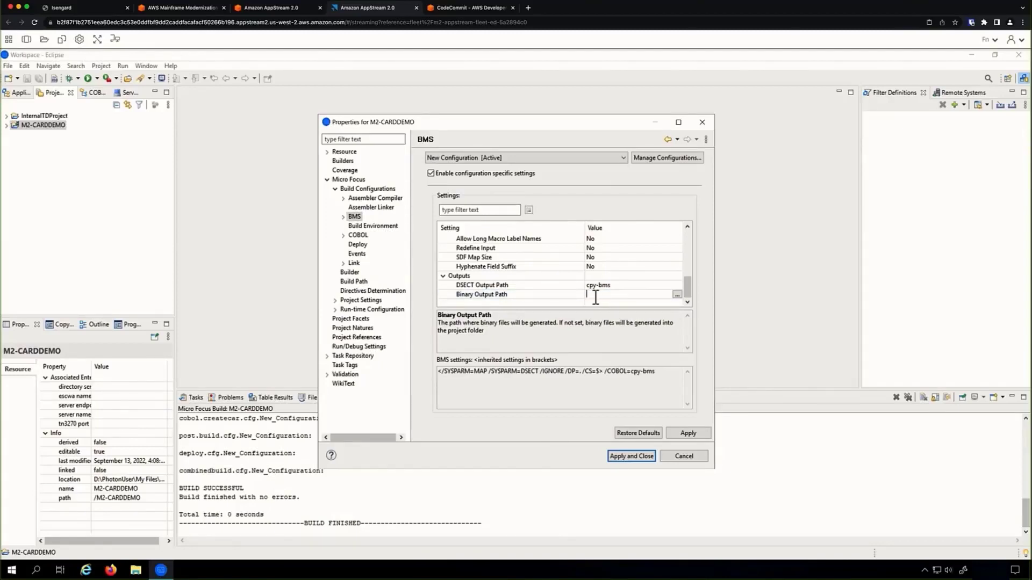
{"action": "left_click", "coordinate": [678, 295]}
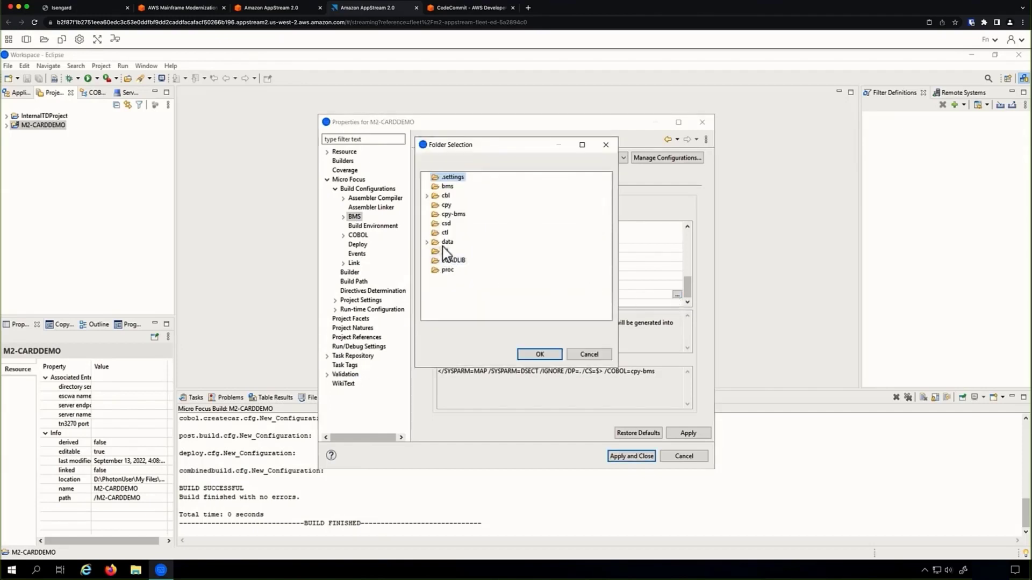
{"action": "left_click", "coordinate": [451, 261]}
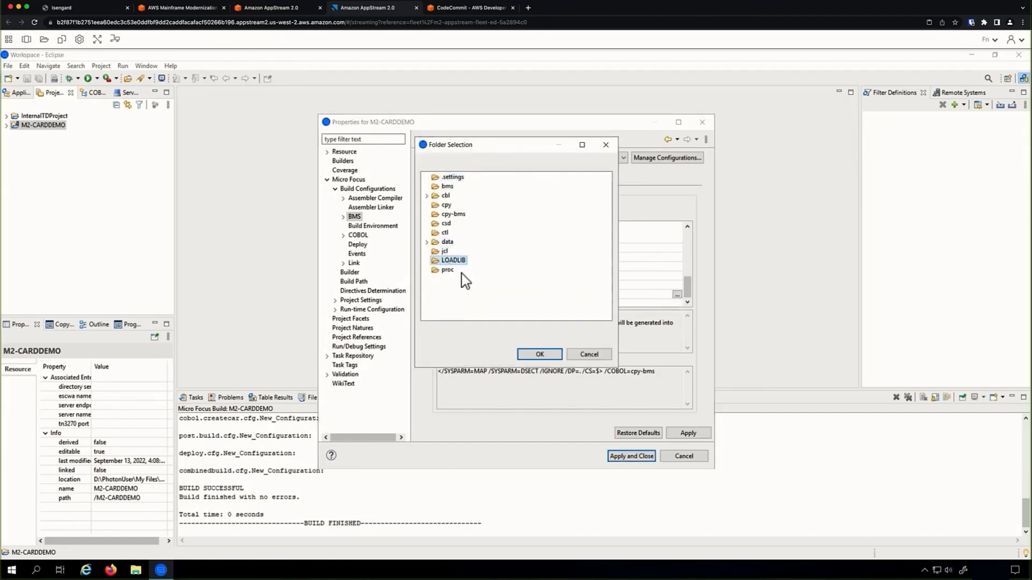
{"action": "left_click", "coordinate": [540, 355]}
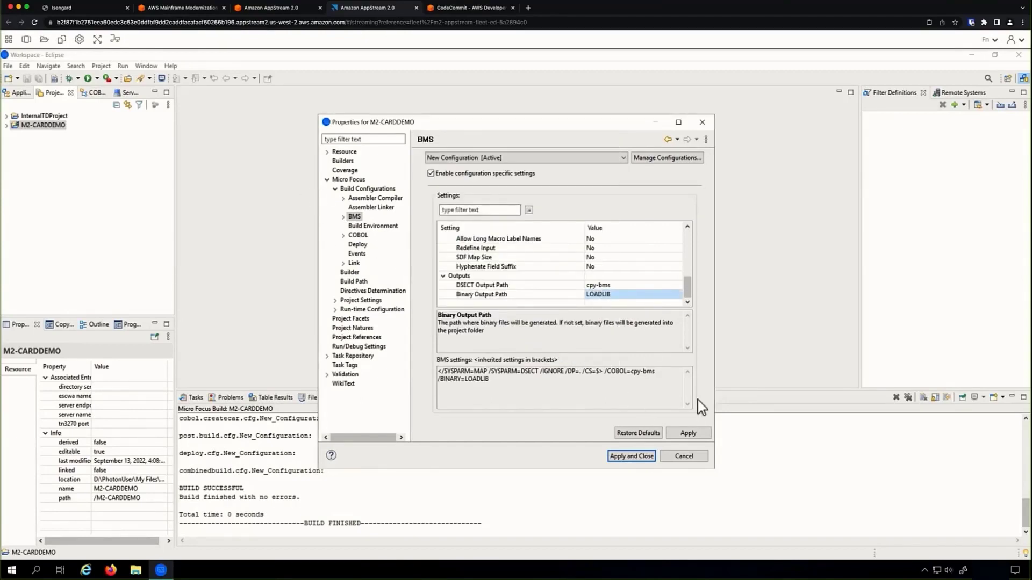
{"action": "left_click", "coordinate": [688, 433]}
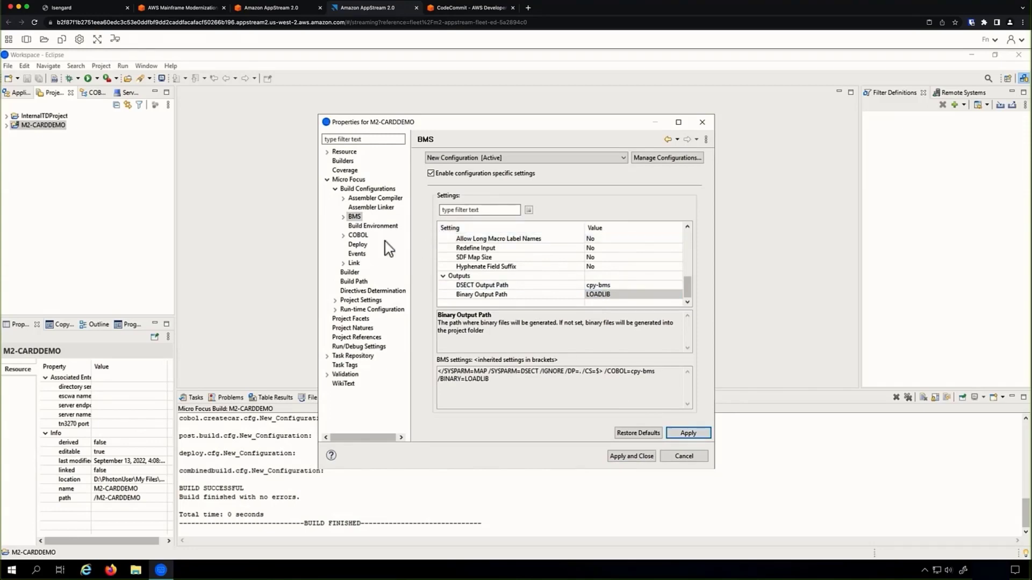
Enable configuration-specific COBOL settings and set the character set to ASCII.
{"action": "left_click", "coordinate": [357, 235]}
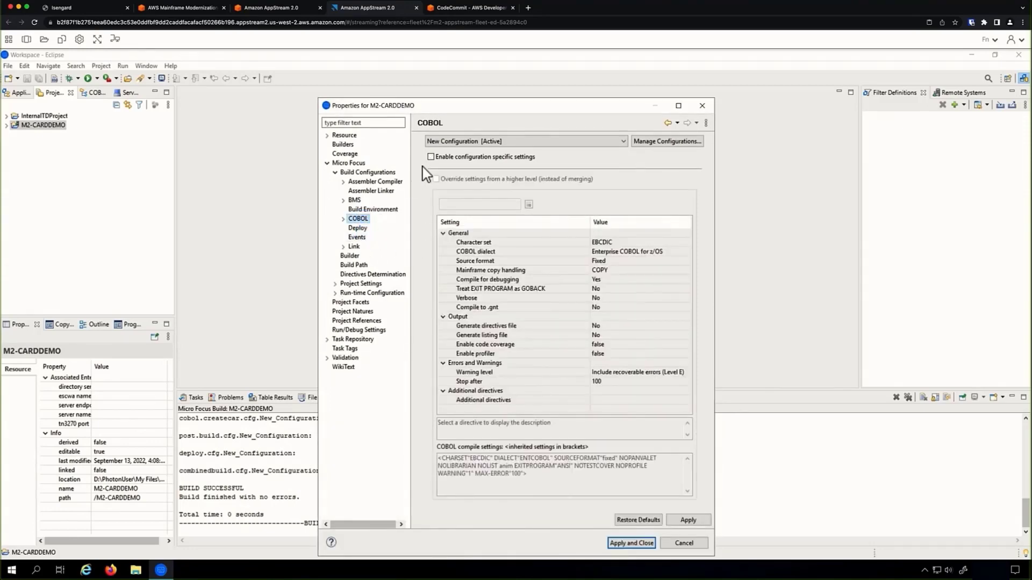
{"action": "left_click", "coordinate": [431, 157]}
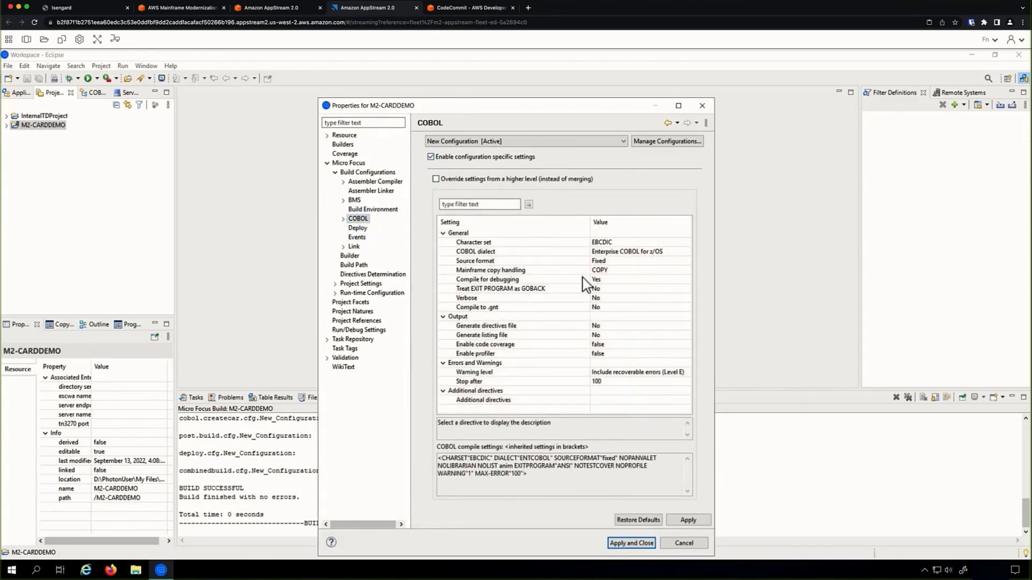
{"action": "left_click", "coordinate": [635, 245]}
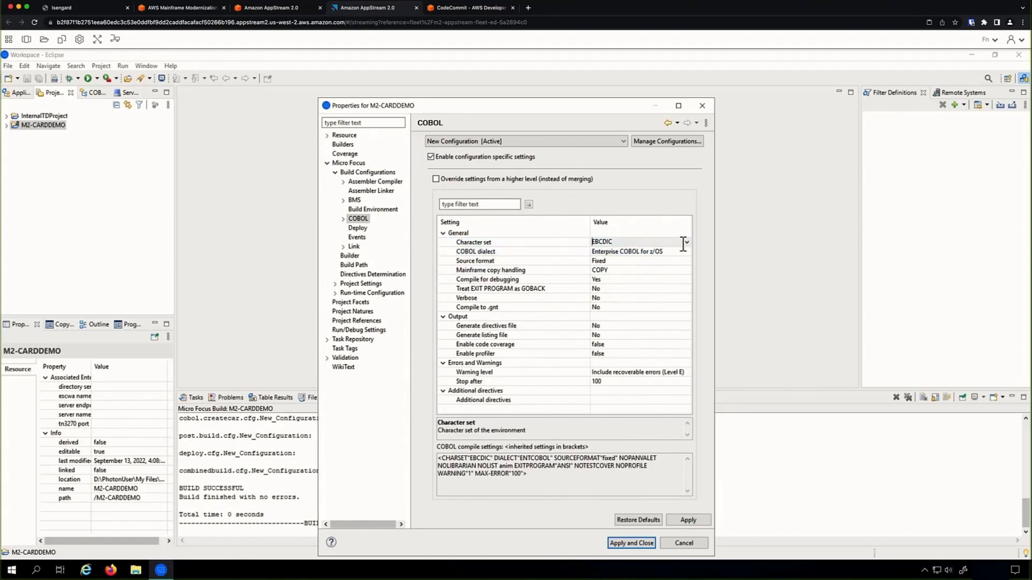
{"action": "left_click", "coordinate": [687, 243]}
{"action": "left_click", "coordinate": [609, 251]}
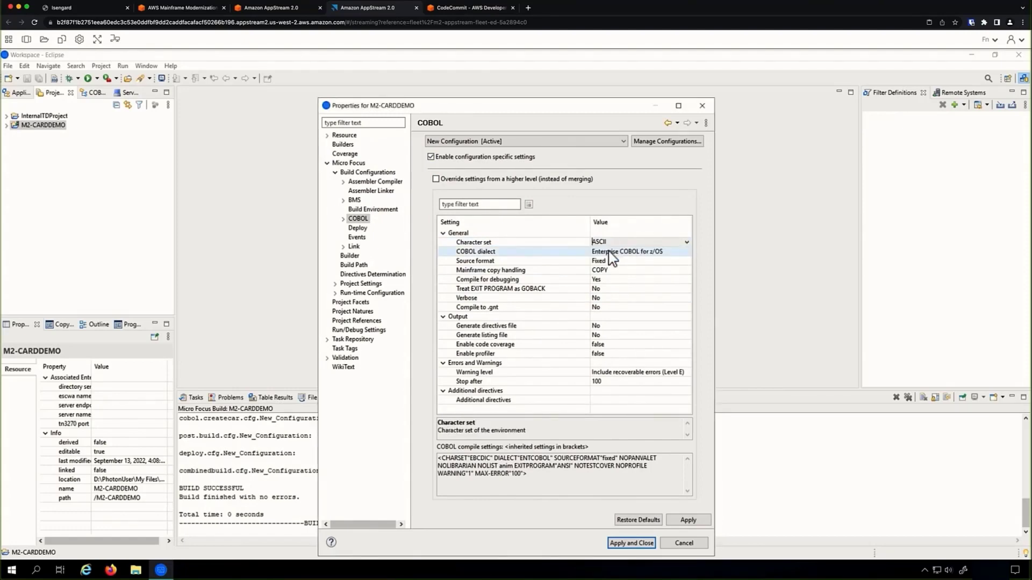
Add the SIGN"EBCDIC" additional compiler directive and apply.
{"action": "left_click", "coordinate": [630, 402]}
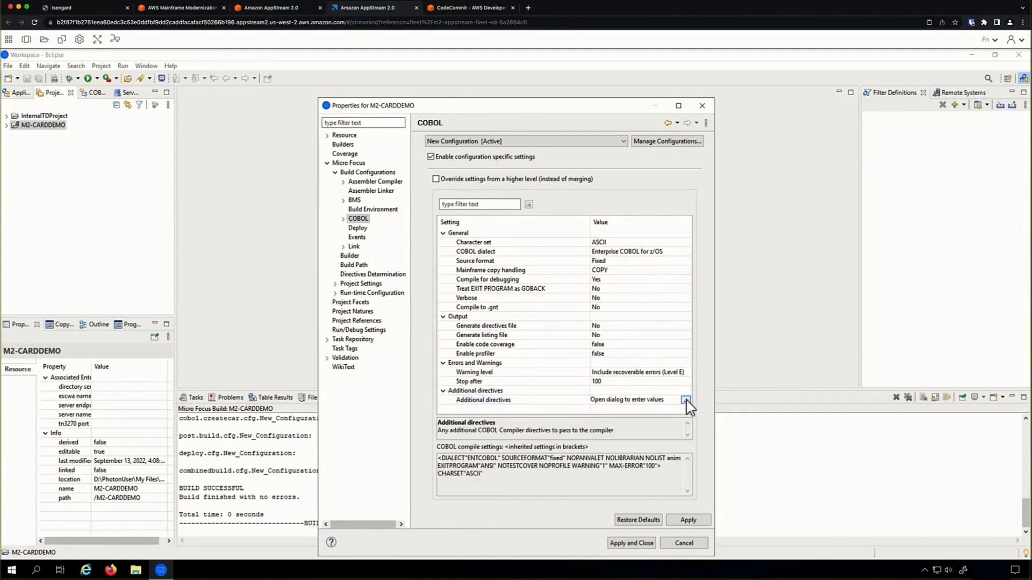
{"action": "left_click", "coordinate": [686, 401]}
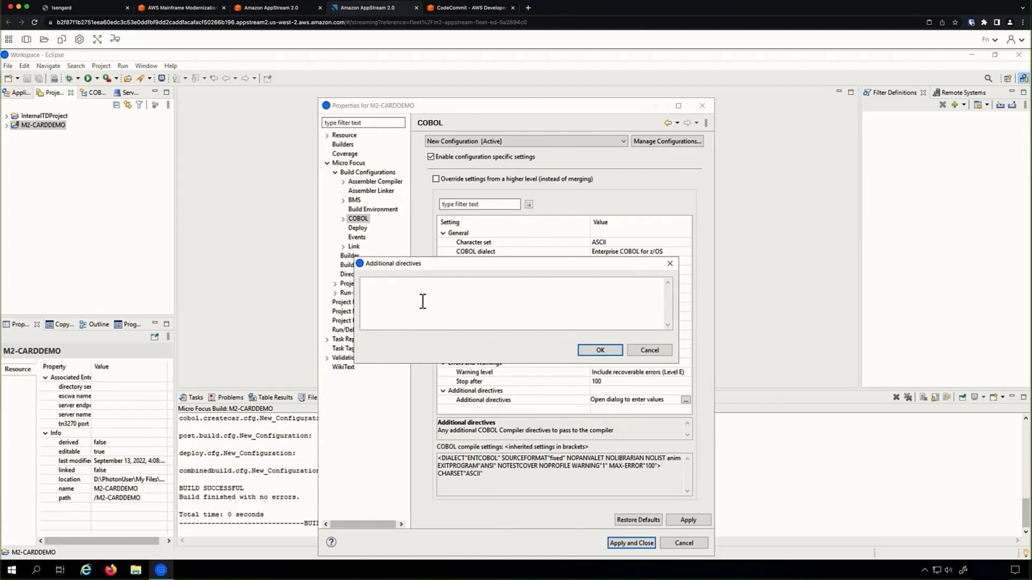
{"action": "type", "text": "SIGN\"EBCDIC"}
{"action": "left_click", "coordinate": [601, 350]}
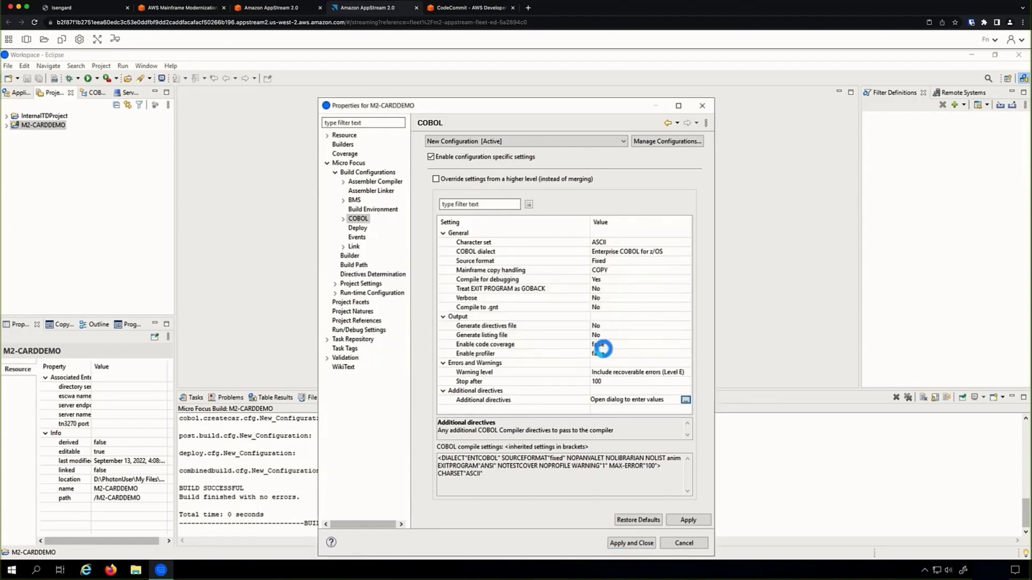
{"action": "left_click", "coordinate": [689, 521]}
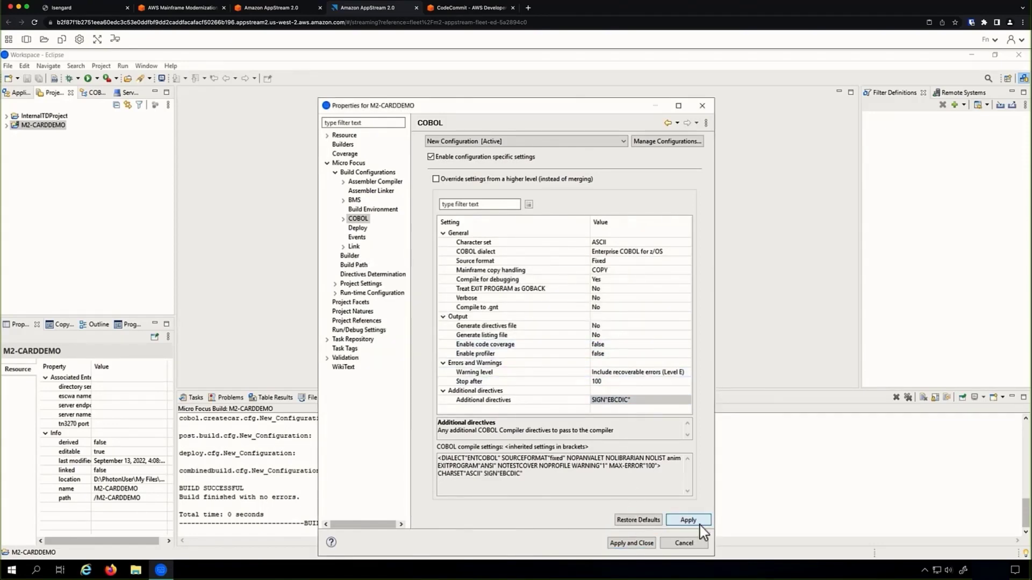
Set Generate listing file to Yes and apply.
{"action": "left_click", "coordinate": [649, 336]}
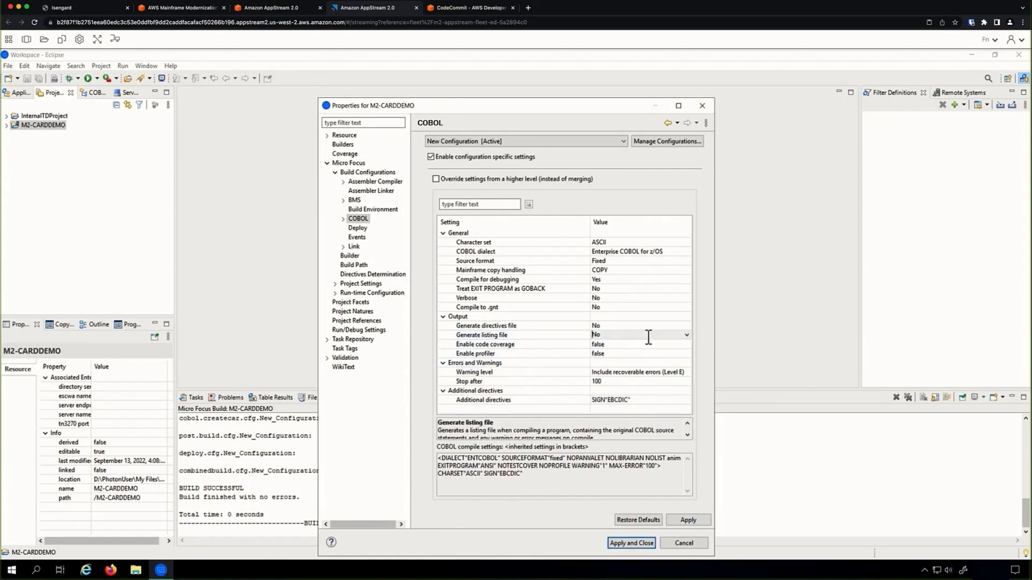
{"action": "left_click", "coordinate": [687, 336]}
{"action": "left_click", "coordinate": [626, 359]}
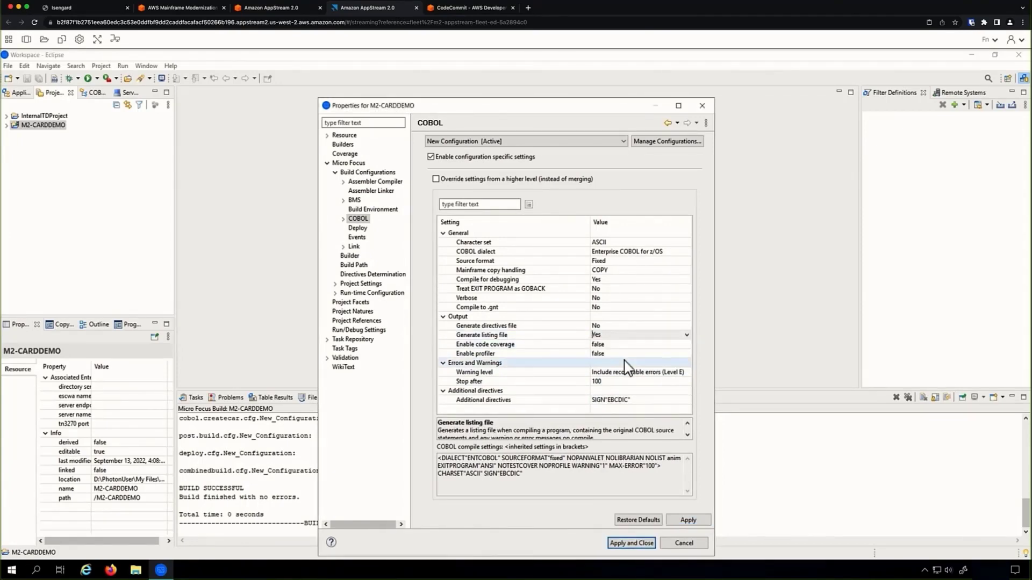
{"action": "left_click", "coordinate": [688, 520]}
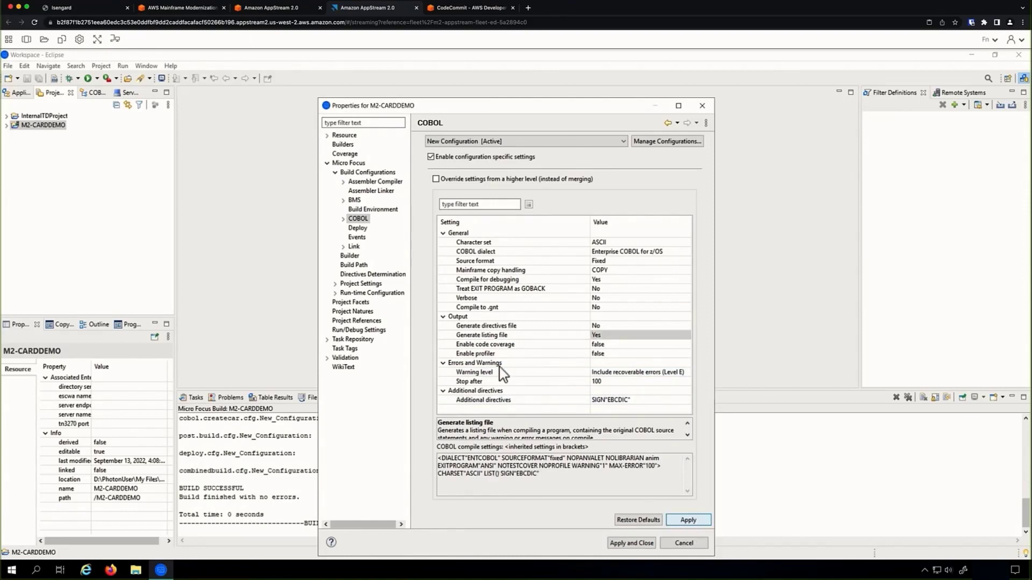
{"action": "left_click", "coordinate": [355, 247]}
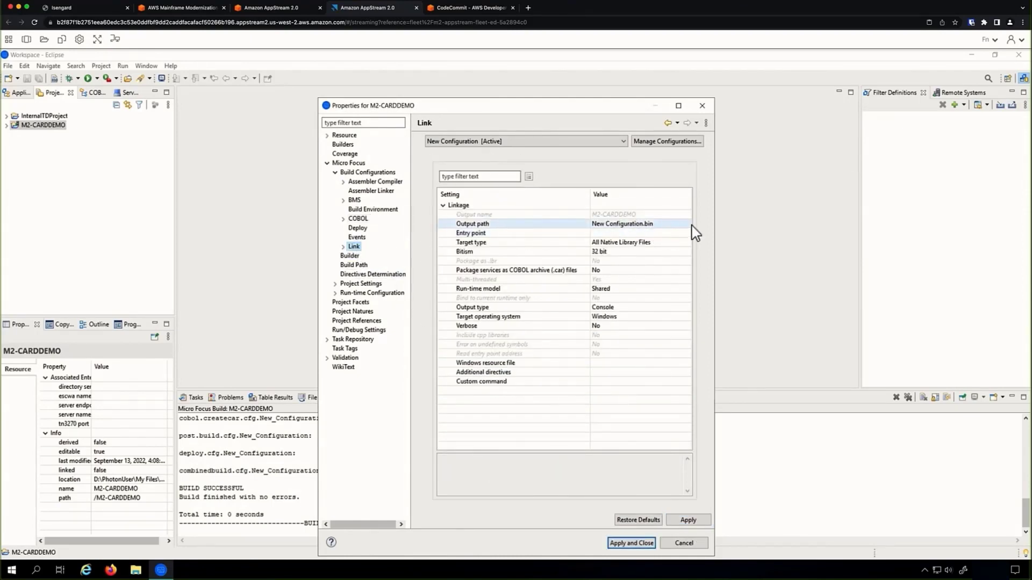
Set the Link output path to the LOADLIB folder.
{"action": "left_click", "coordinate": [683, 226]}
{"action": "left_click", "coordinate": [685, 224]}
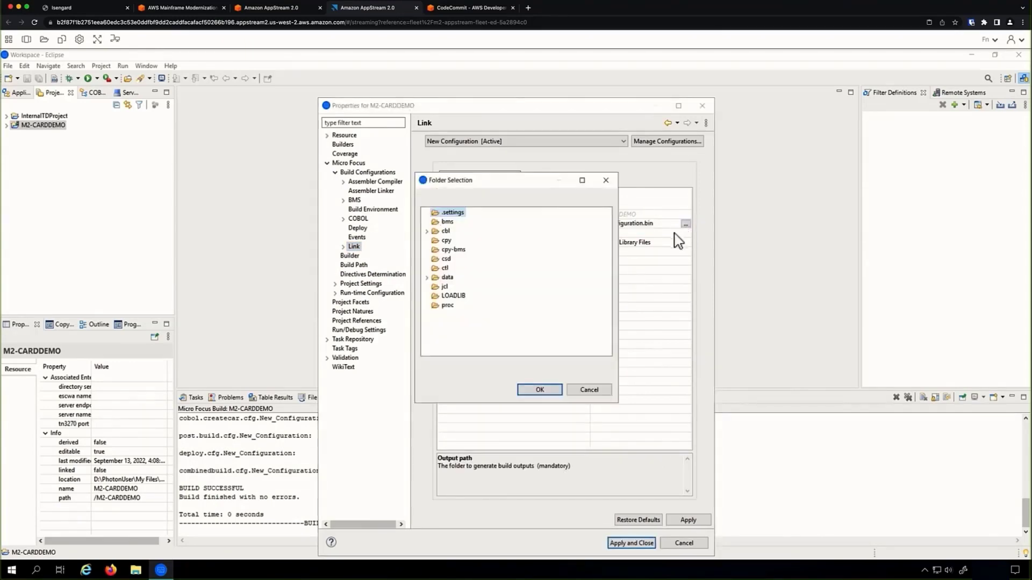
{"action": "left_click", "coordinate": [452, 296]}
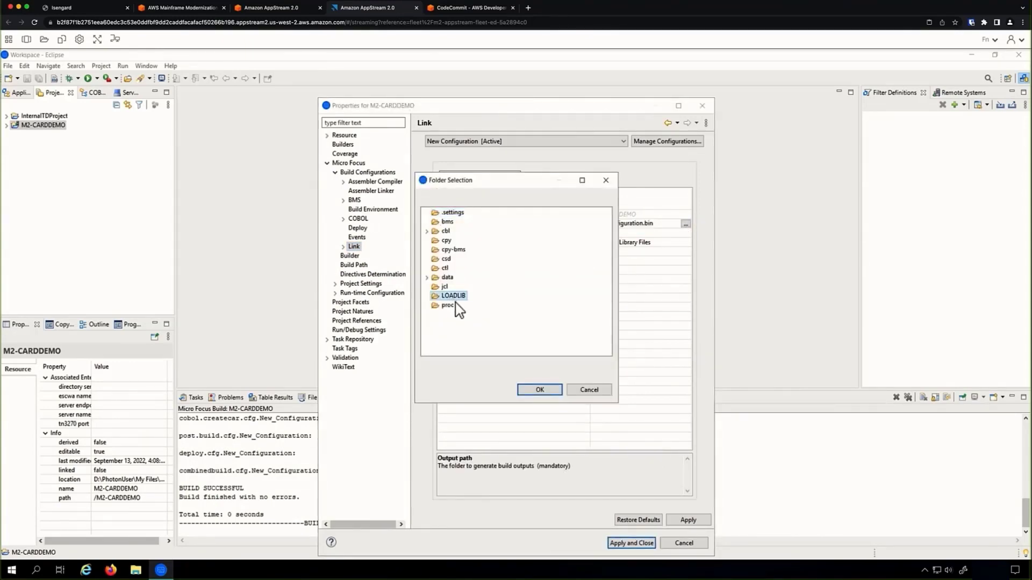
{"action": "left_click", "coordinate": [540, 390]}
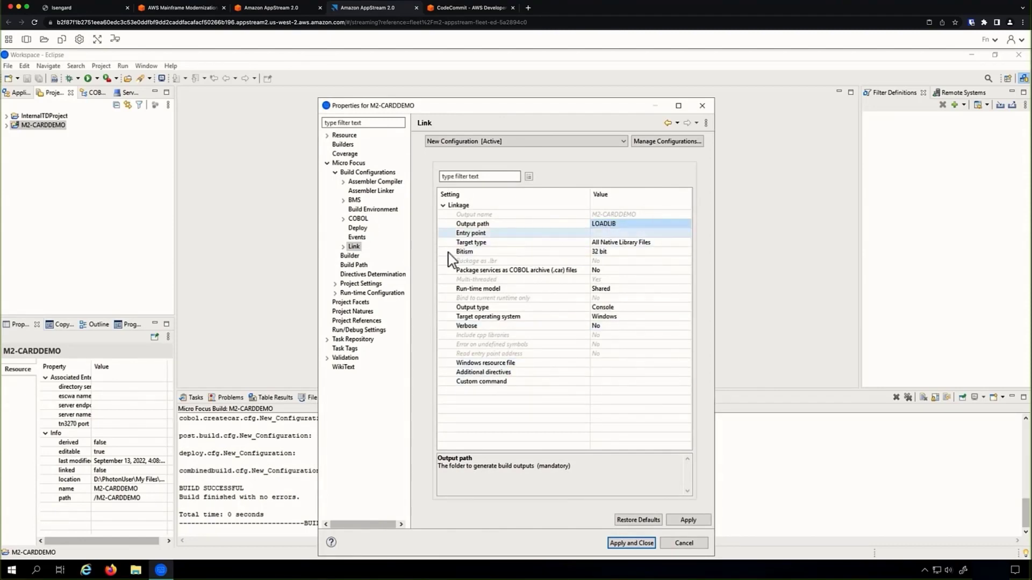
Add cpy and cpy-bms as COBOL copybook dependency paths and apply the properties.
{"action": "left_click", "coordinate": [357, 266]}
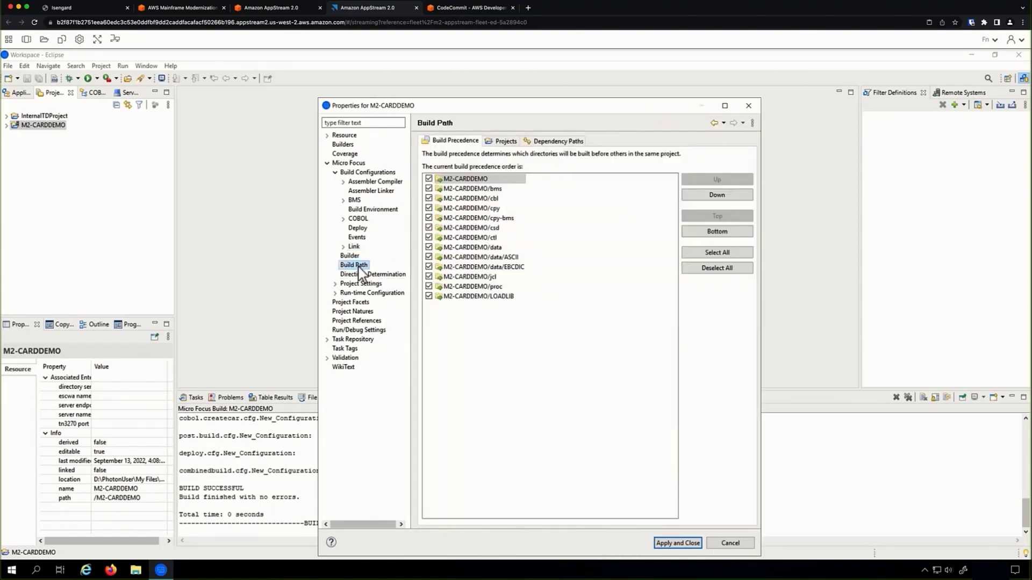
{"action": "left_click", "coordinate": [554, 143]}
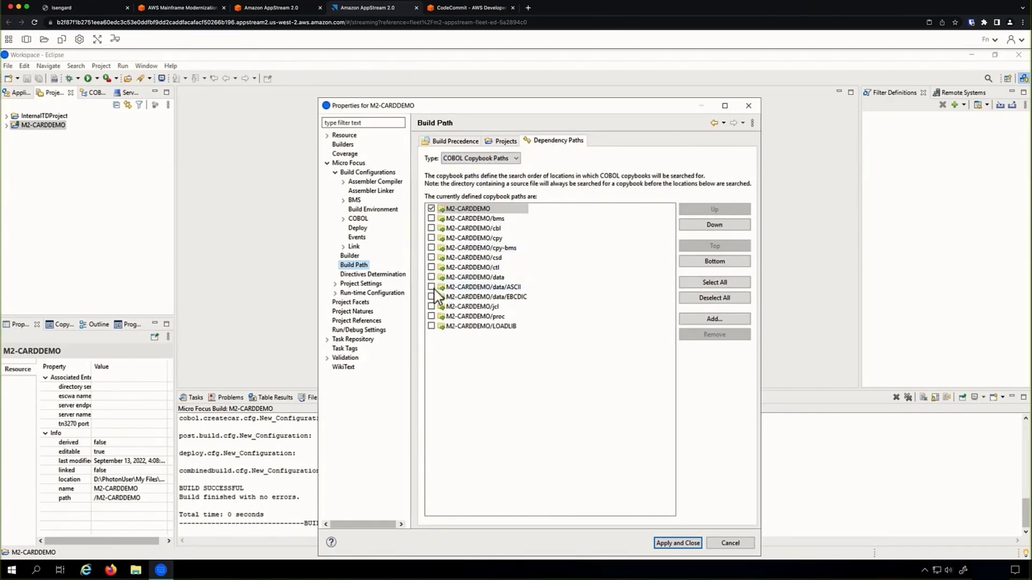
{"action": "left_click", "coordinate": [431, 238]}
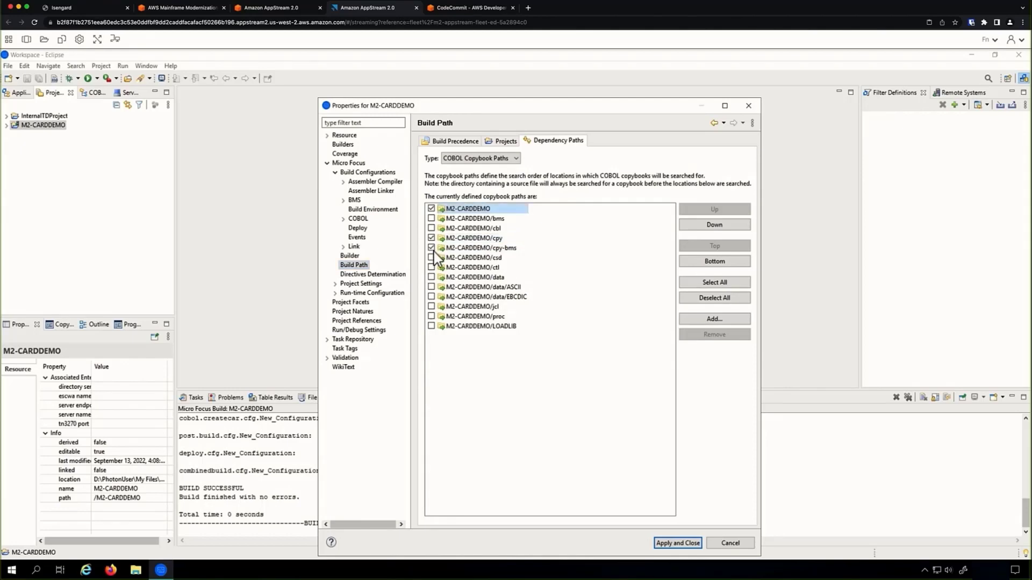
{"action": "left_click", "coordinate": [677, 544]}
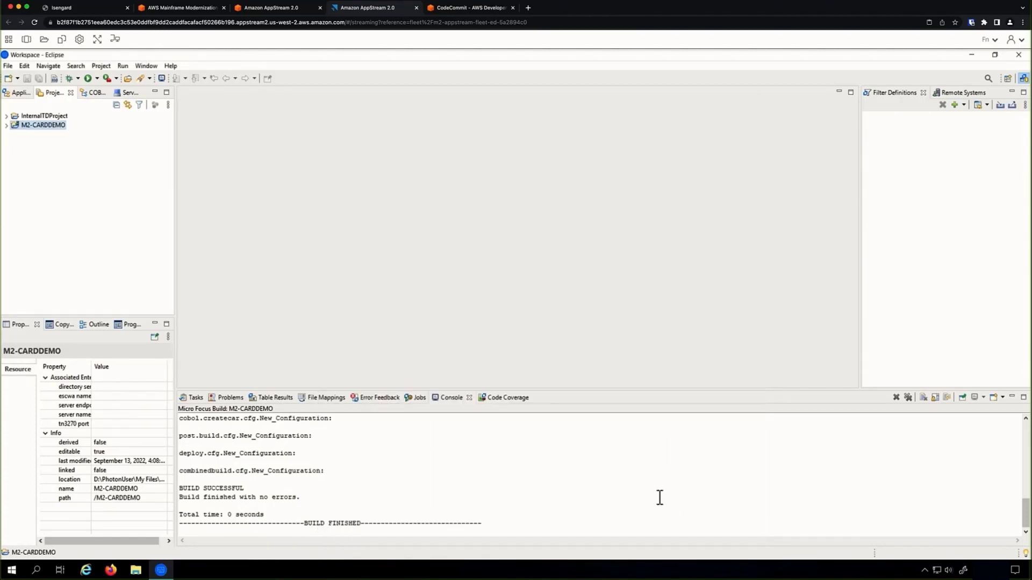
Expand M2-CARDDEMO to review its COBOL program files, then collapse them again.
{"action": "left_click", "coordinate": [6, 125]}
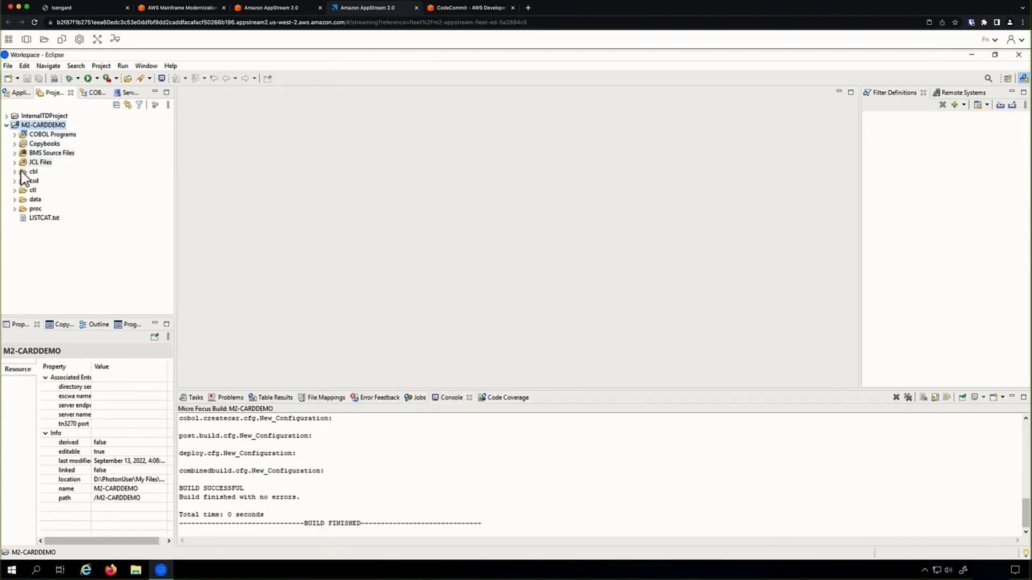
{"action": "left_click", "coordinate": [15, 134]}
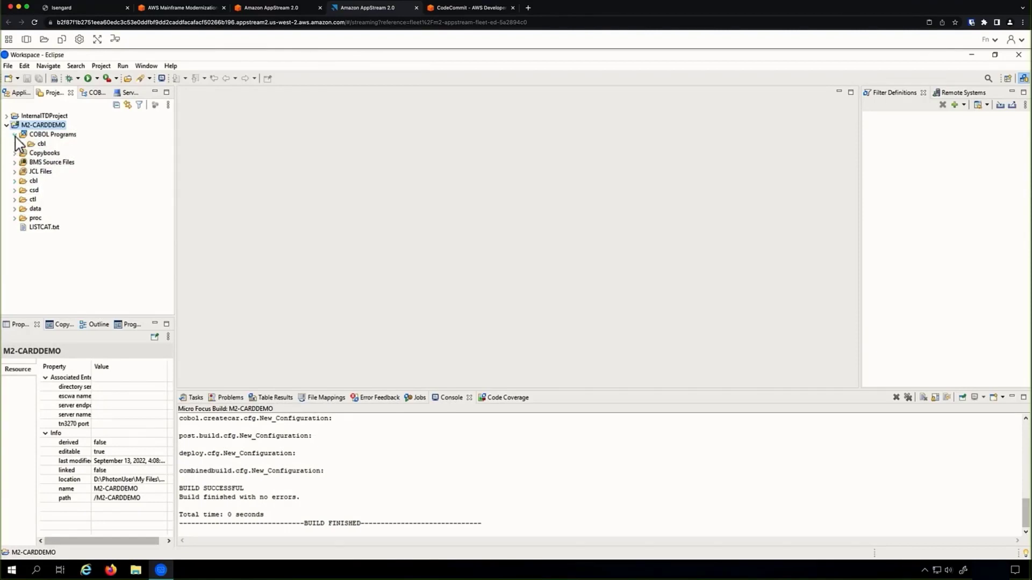
{"action": "left_click", "coordinate": [22, 144]}
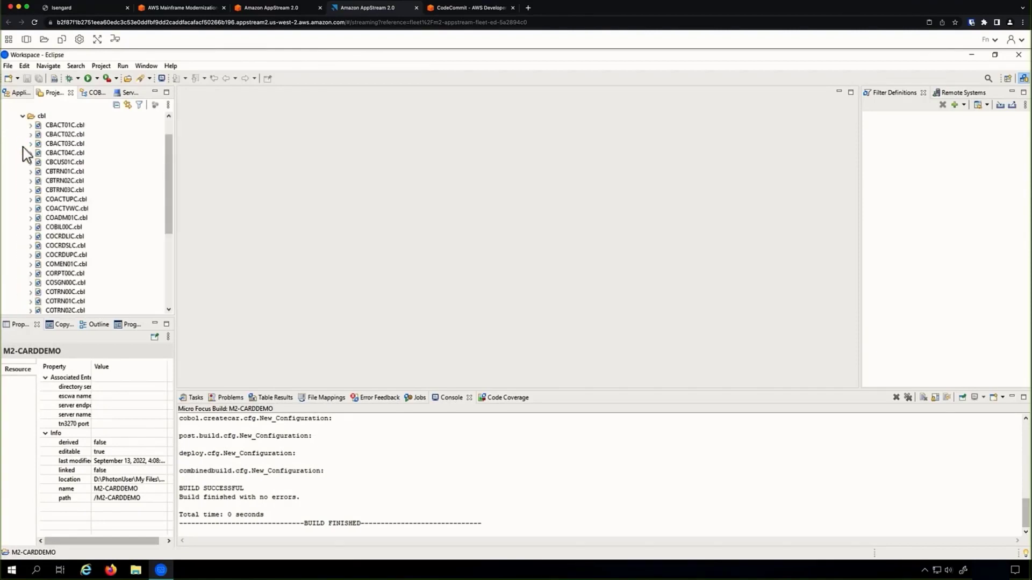
{"action": "left_click", "coordinate": [22, 117]}
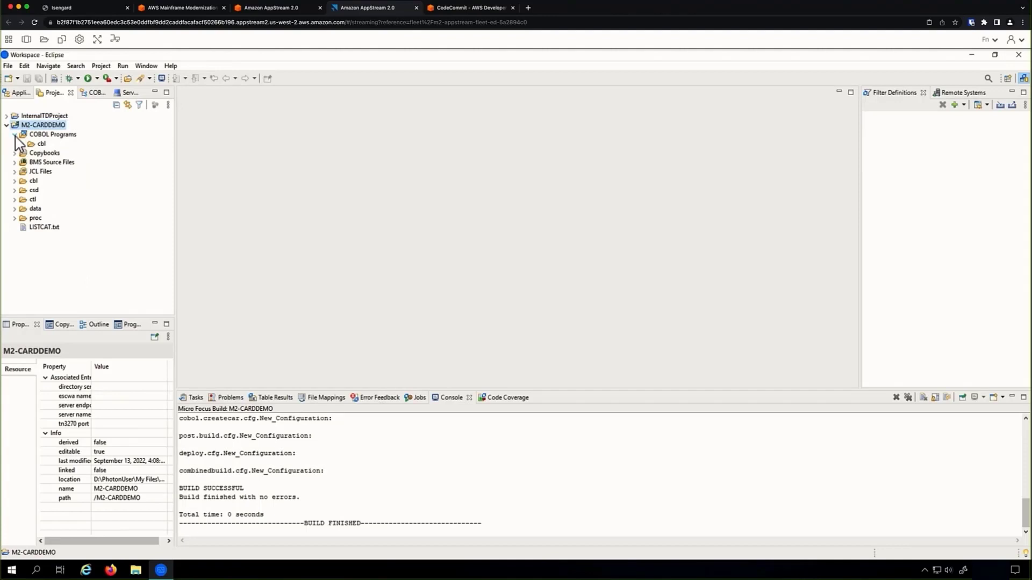
{"action": "left_click", "coordinate": [15, 135]}
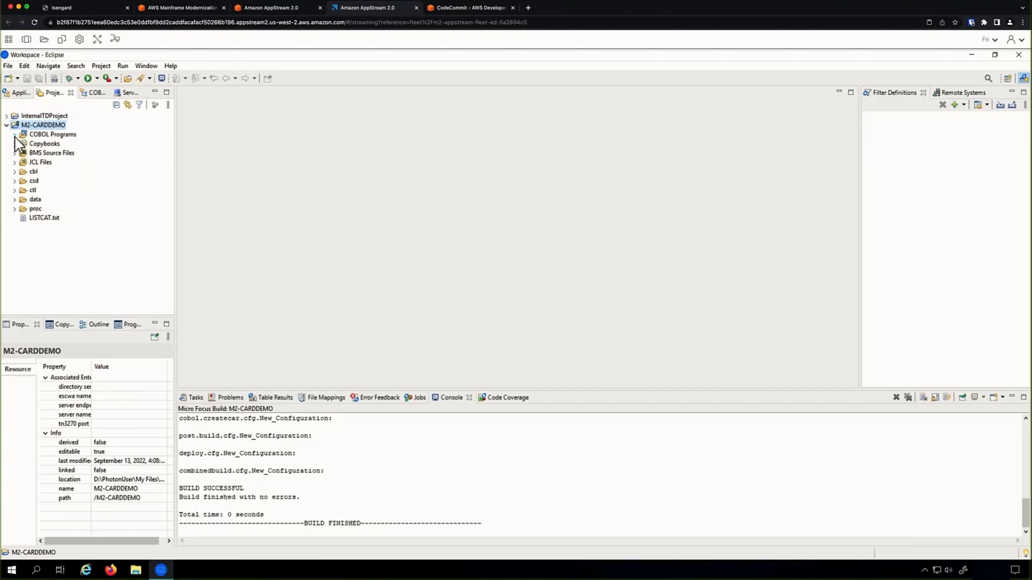
Build the M2-CARDDEMO project and check the console for BUILD SUCCESSFUL.
{"action": "right_click", "coordinate": [43, 129]}
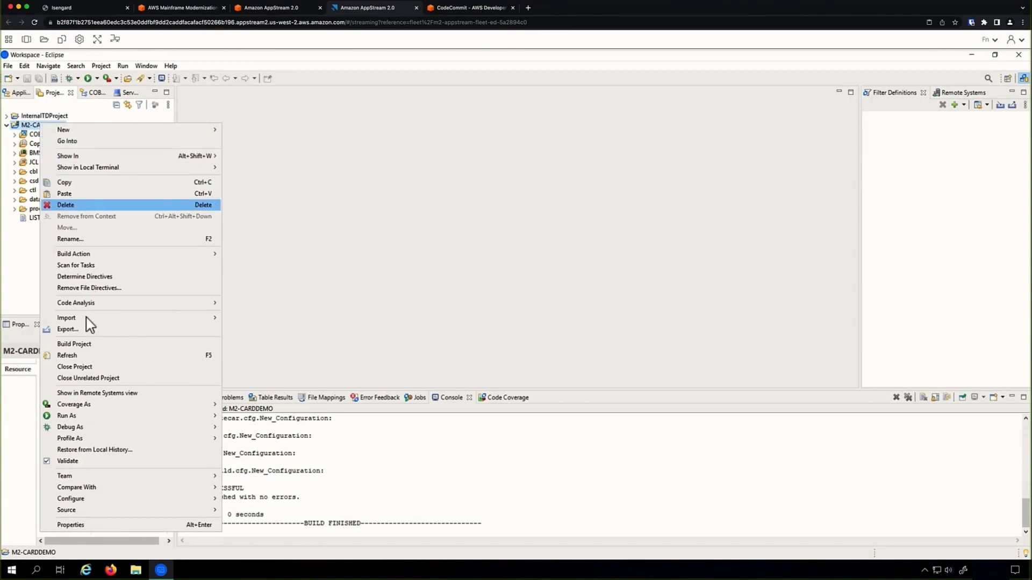
{"action": "left_click", "coordinate": [80, 346]}
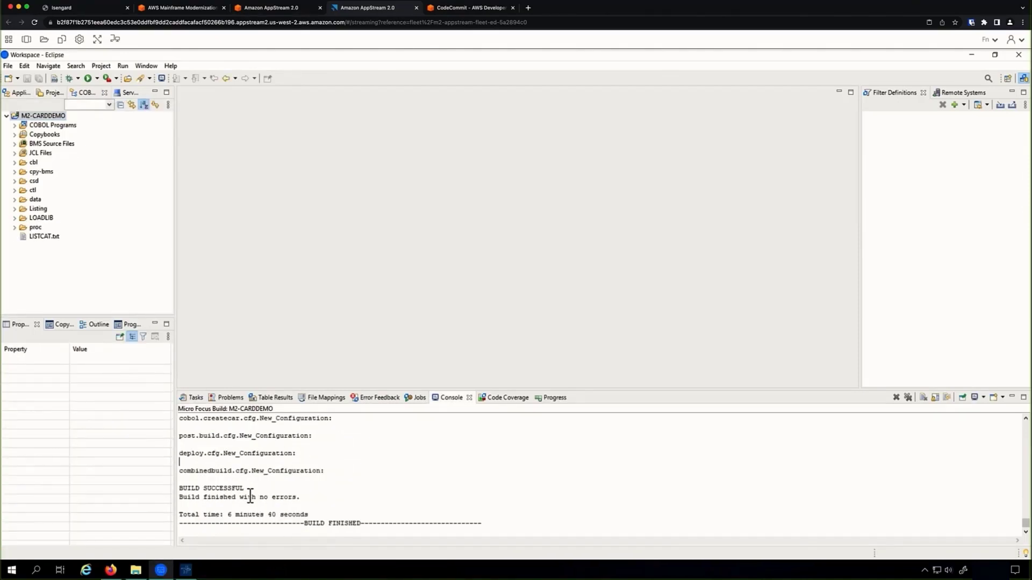
{"action": "left_click_drag", "start_coordinate": [245, 489], "coordinate": [179, 490]}
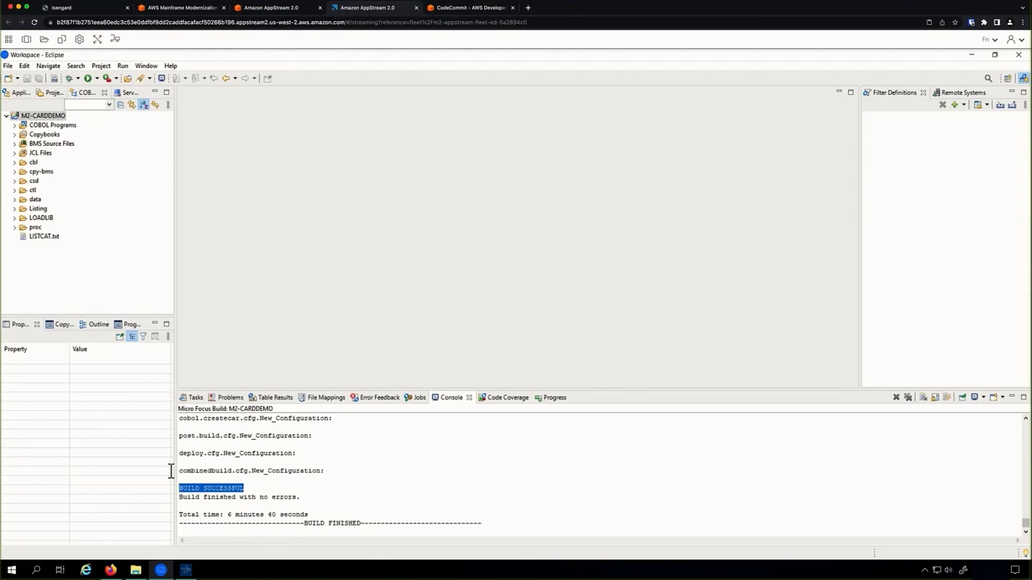
Review the compiled .dll, .idy, .obj and .MOD files in LOADLIB, then collapse it.
{"action": "left_click", "coordinate": [15, 219]}
{"action": "scroll", "coordinate": [53, 242], "scroll_direction": "down", "scroll_amount": 1}
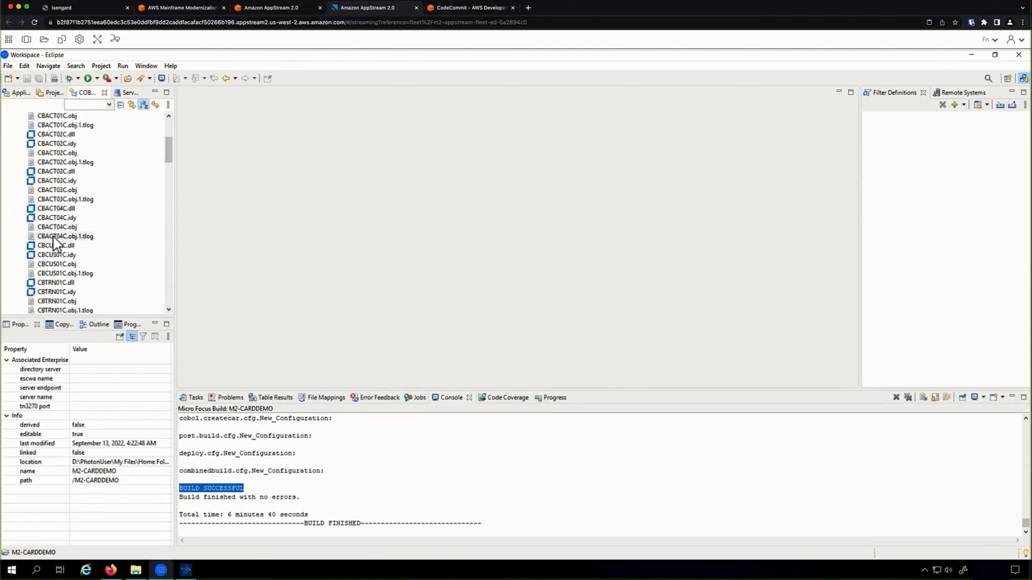
{"action": "scroll", "coordinate": [55, 243], "scroll_direction": "down", "scroll_amount": 4}
{"action": "scroll", "coordinate": [57, 245], "scroll_direction": "down", "scroll_amount": 4}
{"action": "scroll", "coordinate": [58, 246], "scroll_direction": "down", "scroll_amount": 3}
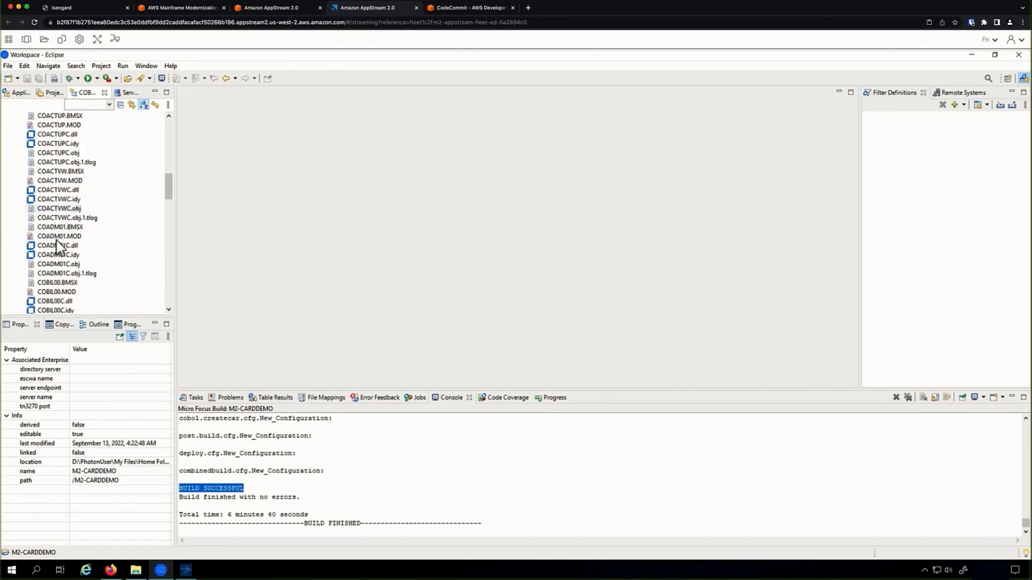
{"action": "scroll", "coordinate": [58, 246], "scroll_direction": "down", "scroll_amount": 5}
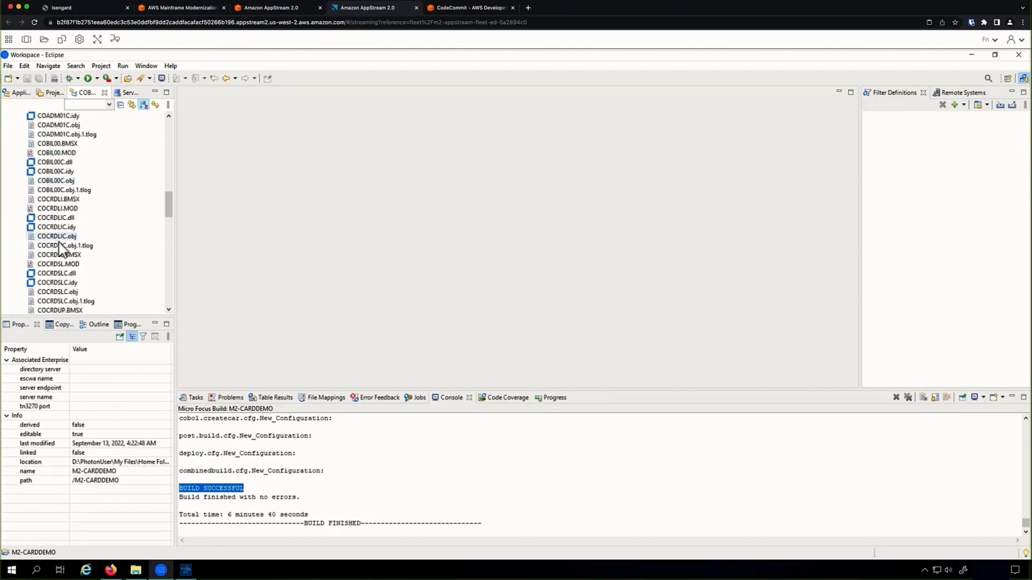
{"action": "scroll", "coordinate": [59, 248], "scroll_direction": "down", "scroll_amount": 4}
{"action": "scroll", "coordinate": [59, 249], "scroll_direction": "down", "scroll_amount": 2}
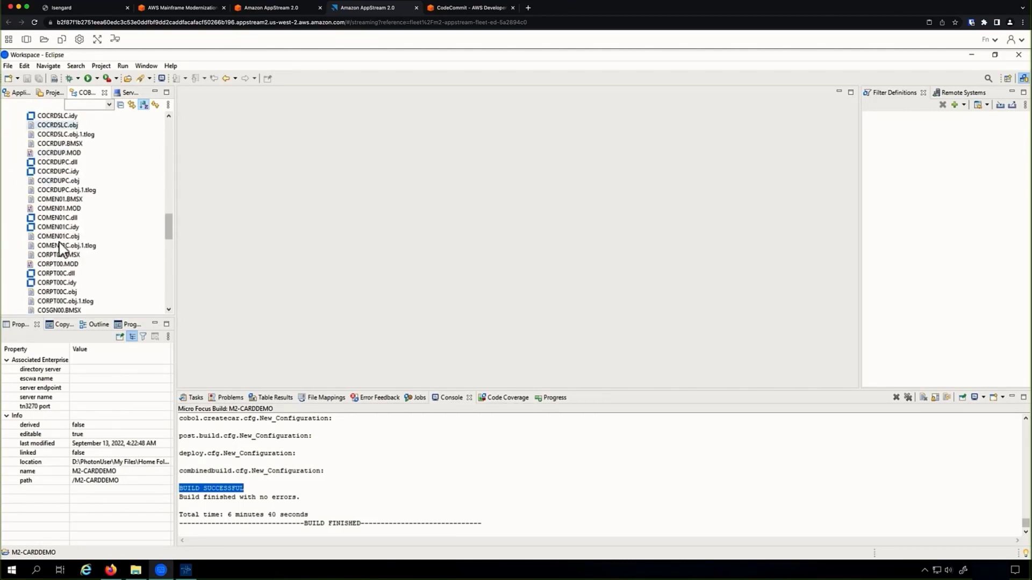
{"action": "scroll", "coordinate": [60, 248], "scroll_direction": "up", "scroll_amount": 15}
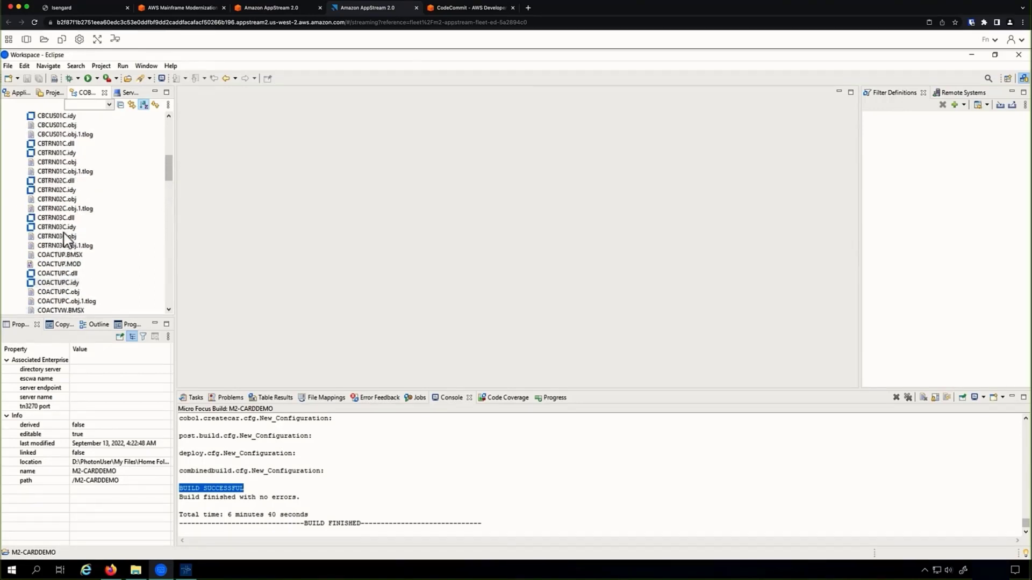
{"action": "scroll", "coordinate": [63, 237], "scroll_direction": "up", "scroll_amount": 9}
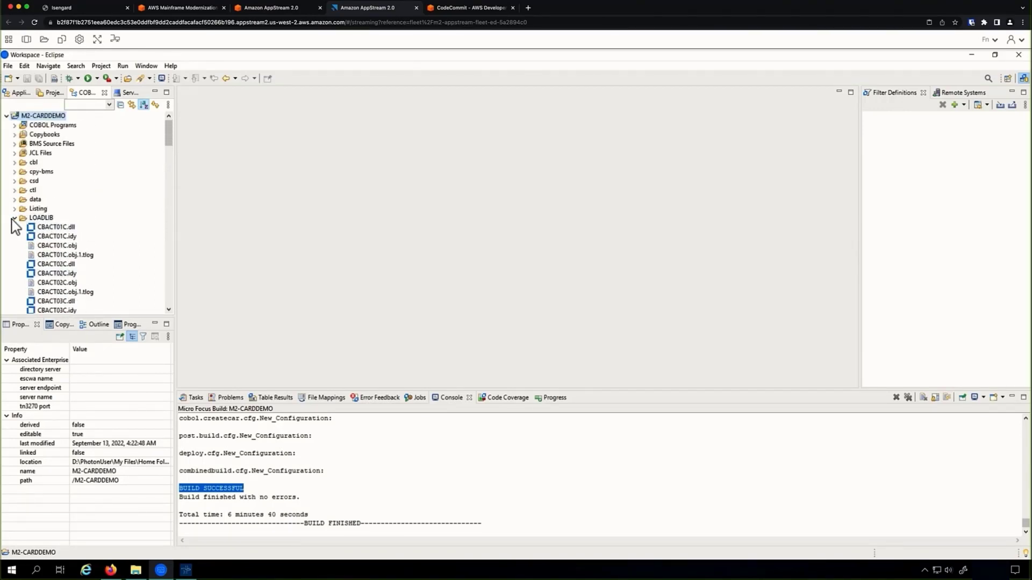
{"action": "left_click", "coordinate": [14, 218]}
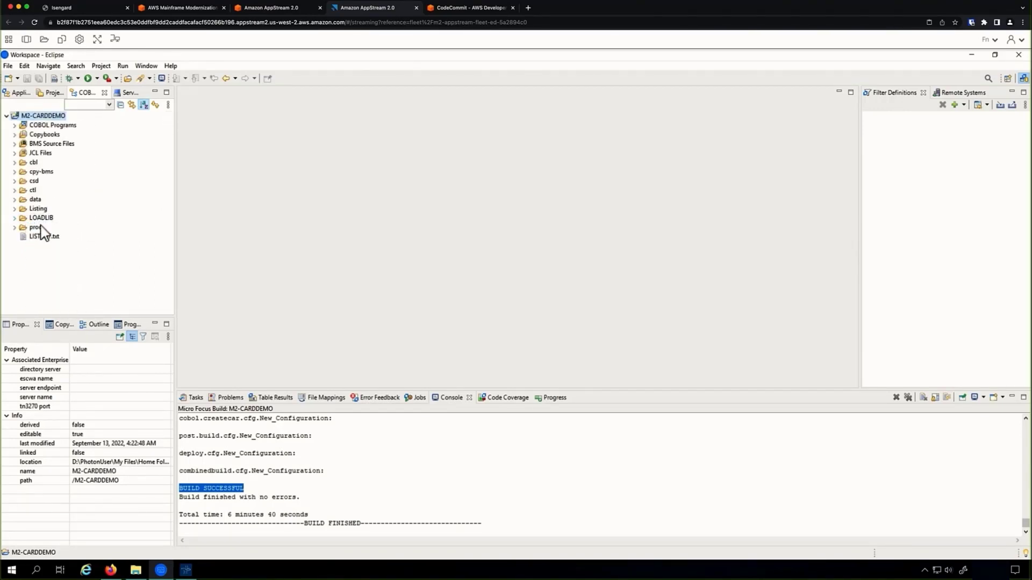
Start the CARDDEMO server, skip ESMAC sign-on, and open its TN3270 display (127.0.0.1:6000).
{"action": "left_click", "coordinate": [121, 95]}
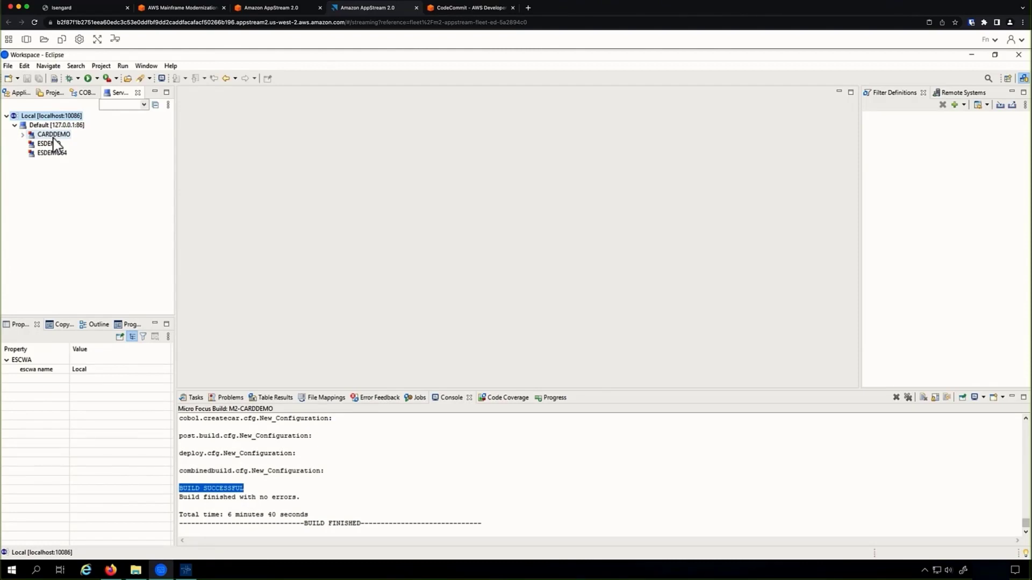
{"action": "right_click", "coordinate": [53, 137]}
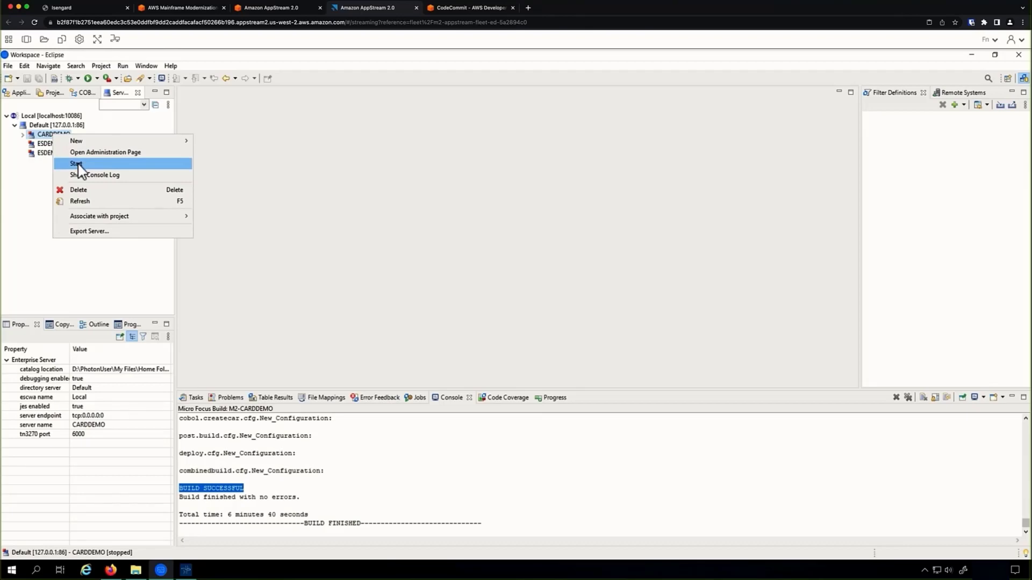
{"action": "left_click", "coordinate": [77, 164]}
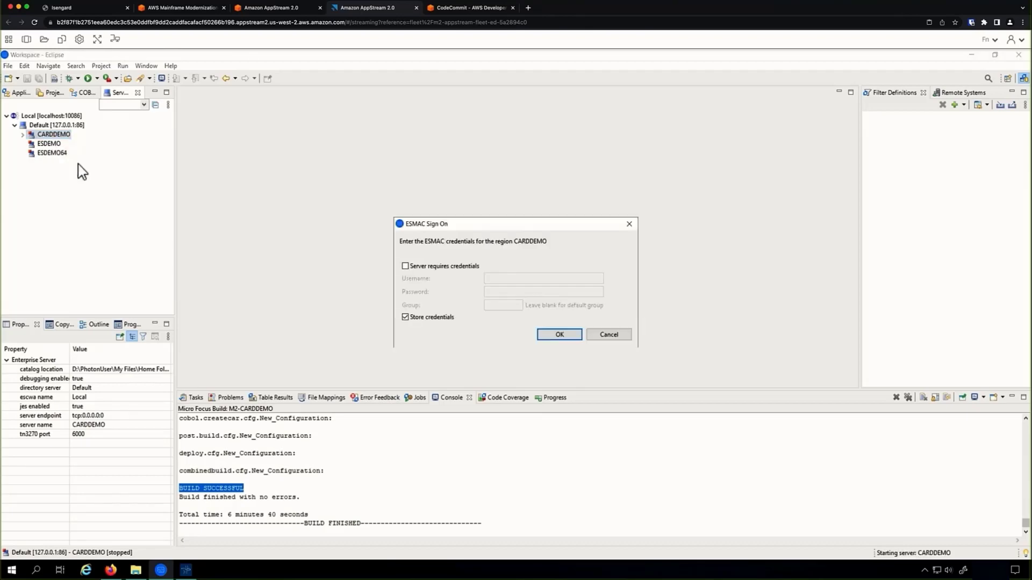
{"action": "left_click", "coordinate": [558, 336]}
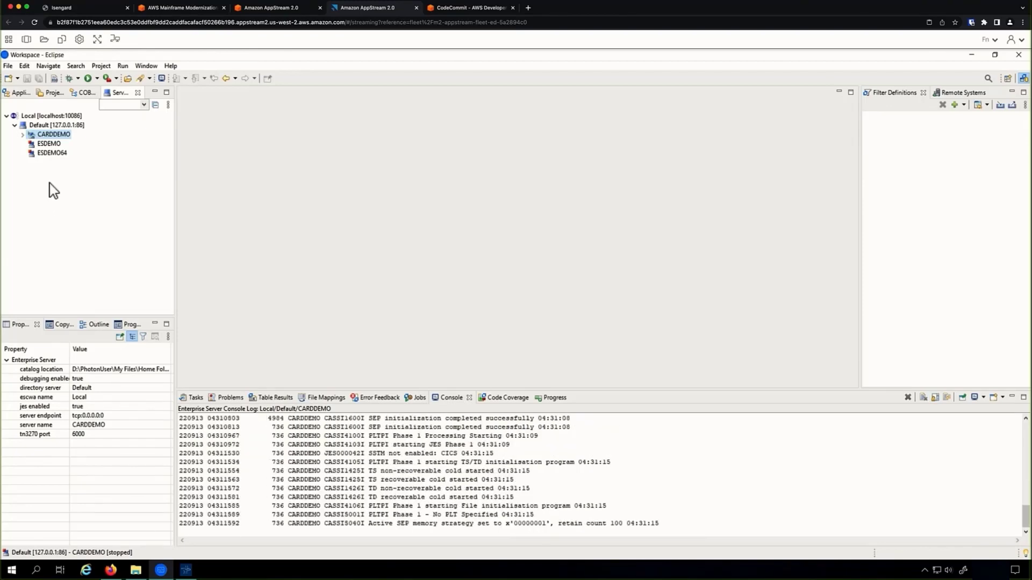
{"action": "right_click", "coordinate": [48, 138]}
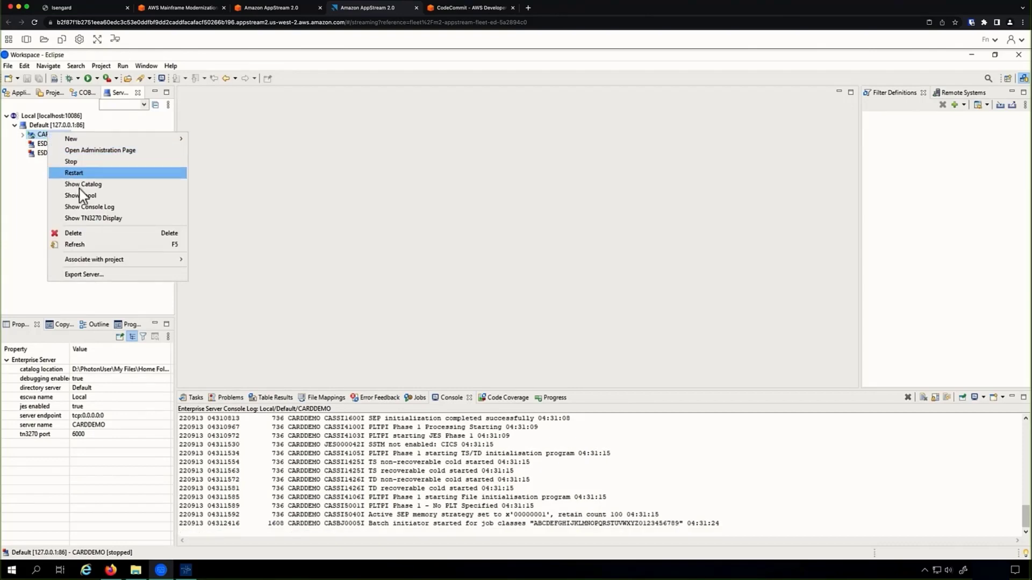
{"action": "left_click", "coordinate": [78, 219]}
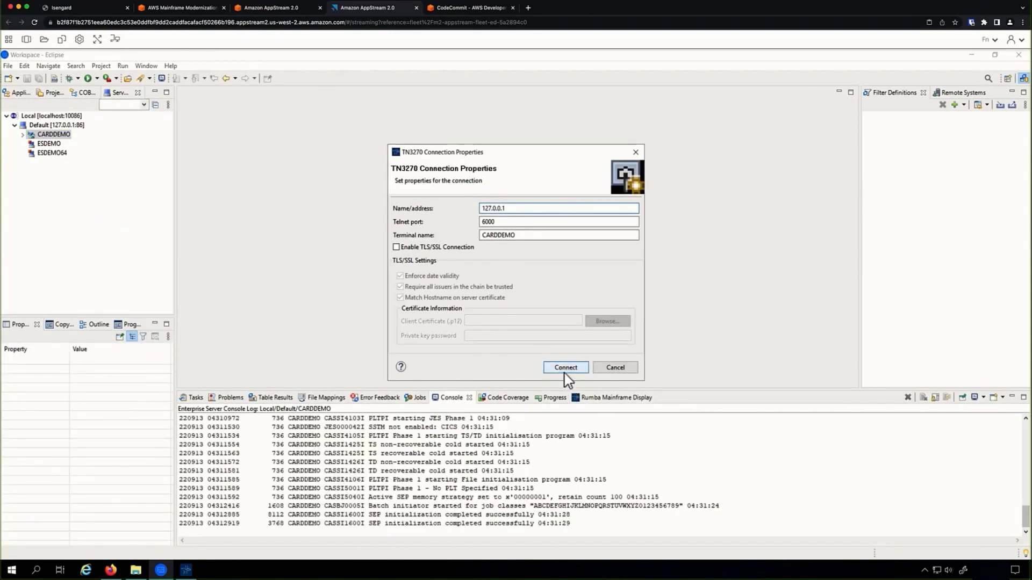
Connect to CARDDEMO, maximize the terminal, and sign on with the demo user ID and password.
{"action": "left_click", "coordinate": [565, 371]}
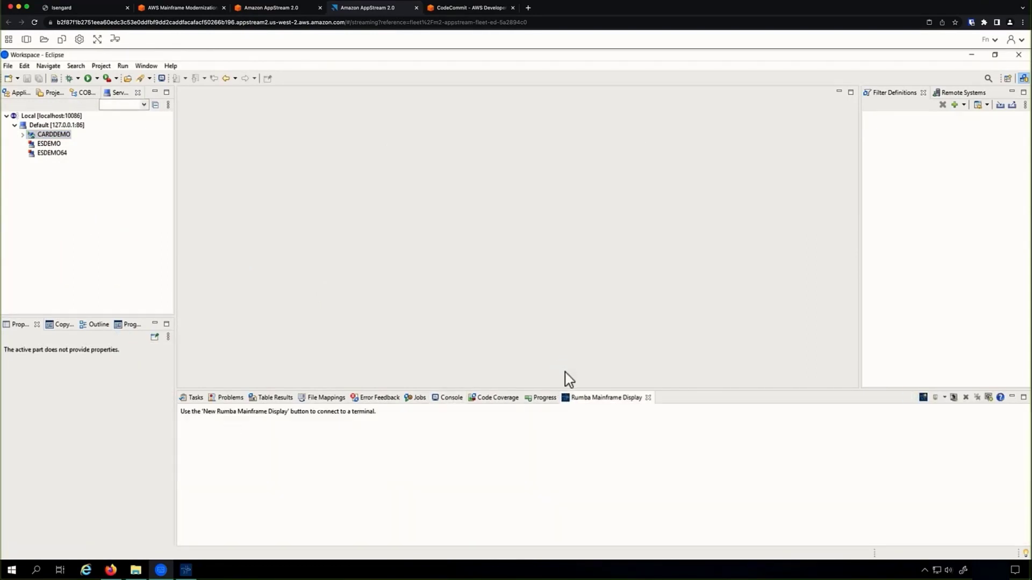
{"action": "left_click", "coordinate": [590, 398]}
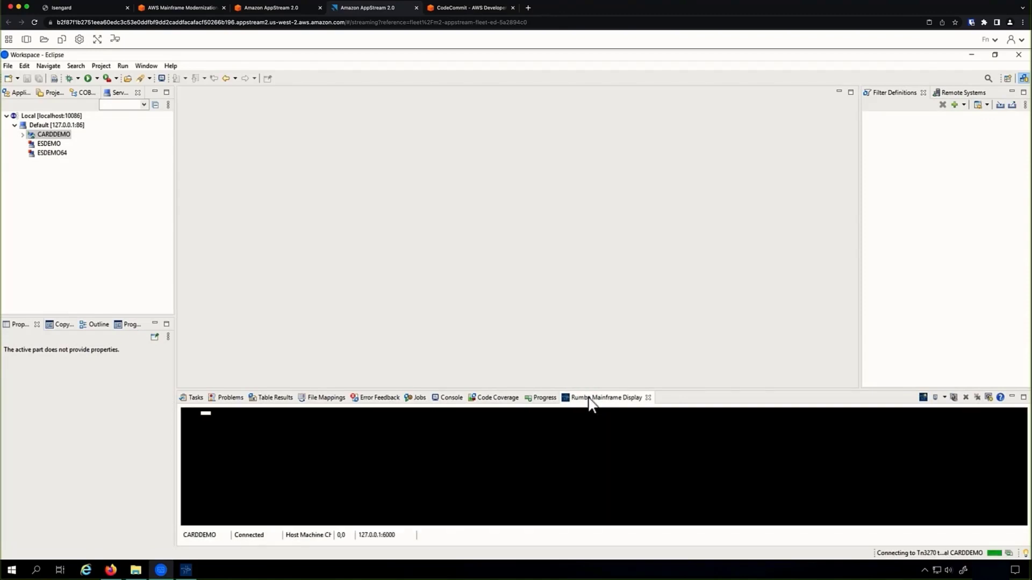
{"action": "double_click", "coordinate": [588, 398]}
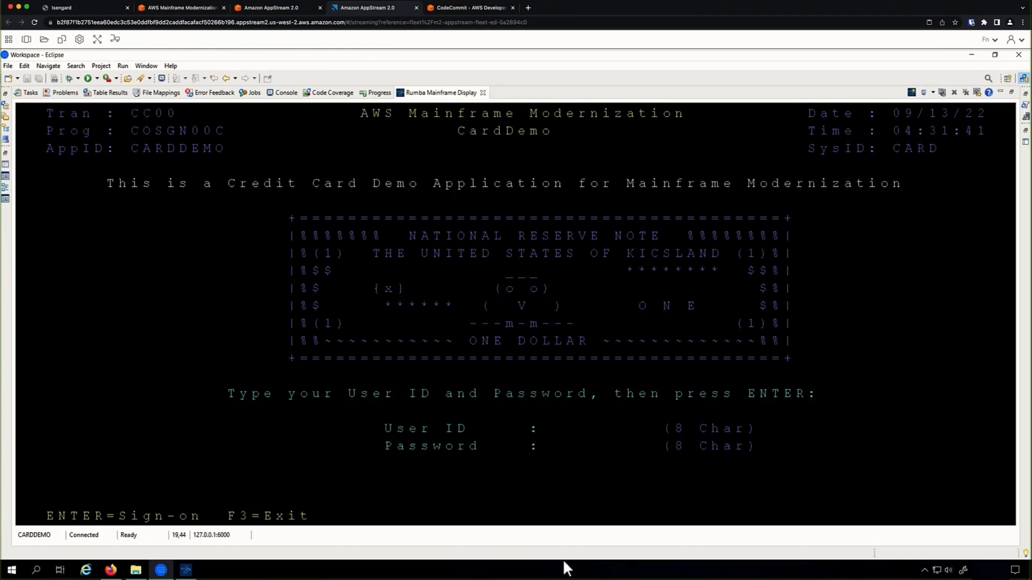
{"action": "type", "text": "USER0001PASSWORD"}
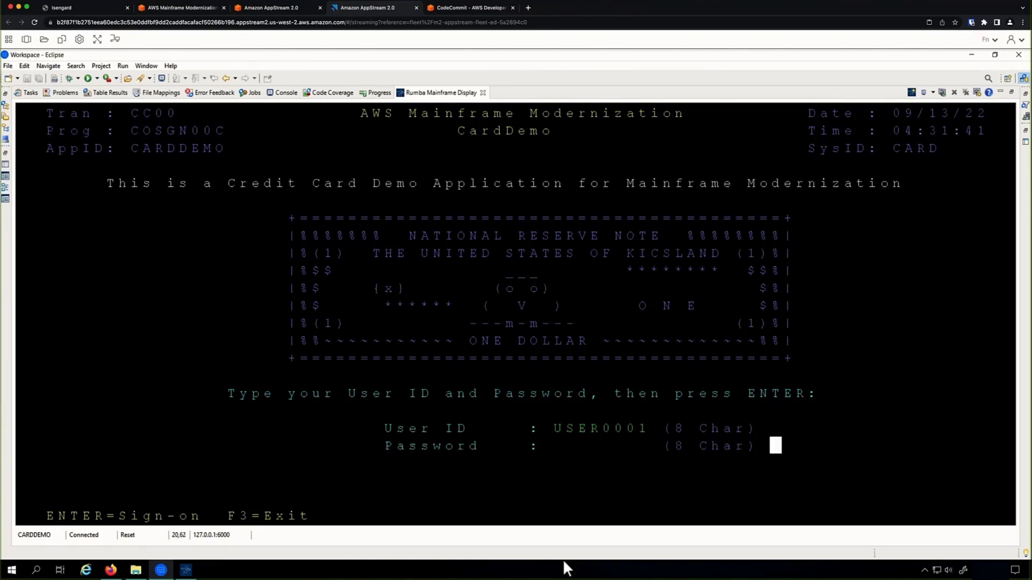
{"action": "key", "text": "Return"}
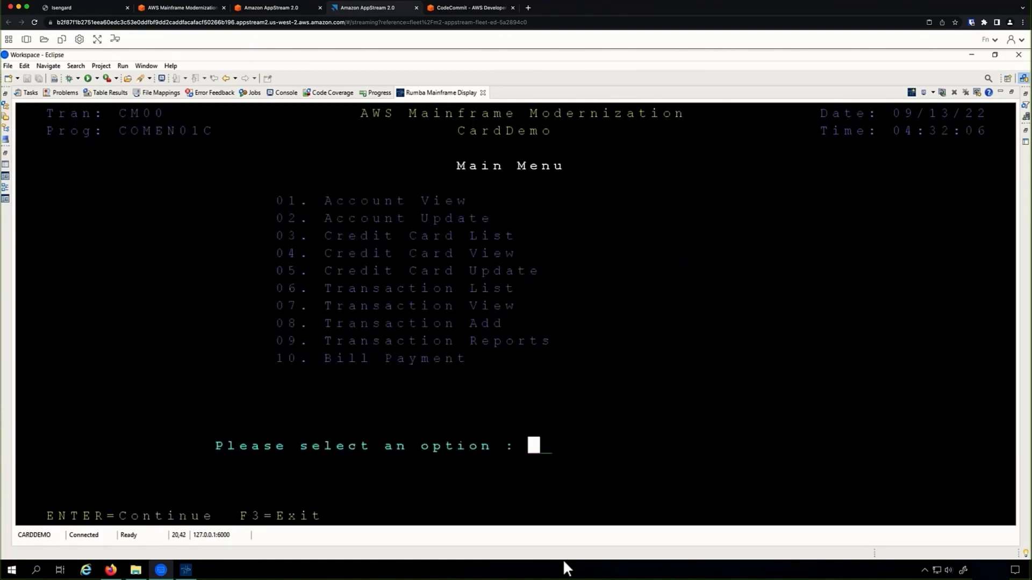
Choose option 01 and enter an account number to show its details in View Account.
{"action": "type", "text": "01"}
{"action": "key", "text": "Return"}
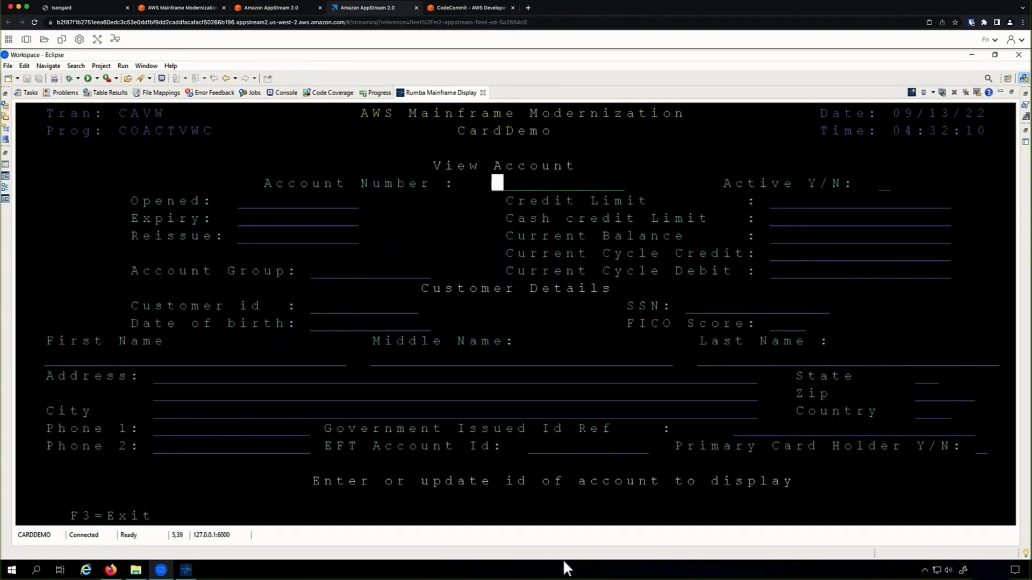
{"action": "type", "text": "00"}
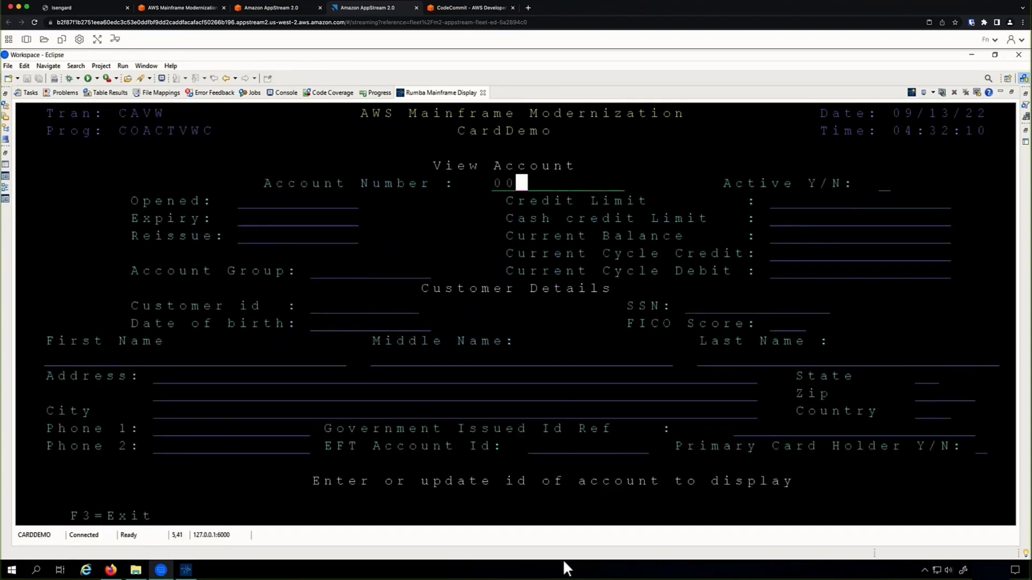
{"action": "type", "text": "000000011"}
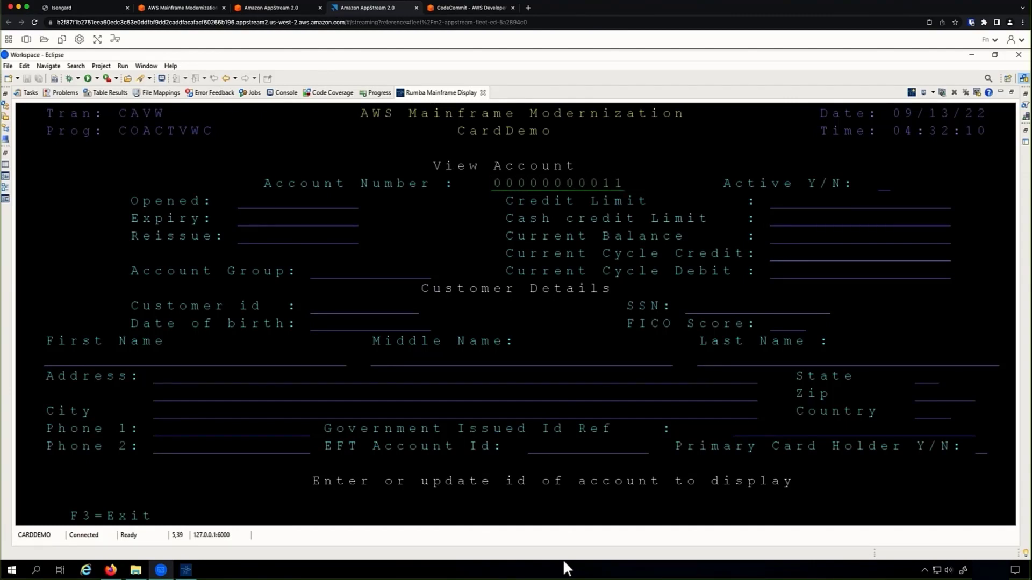
{"action": "key", "text": "Return"}
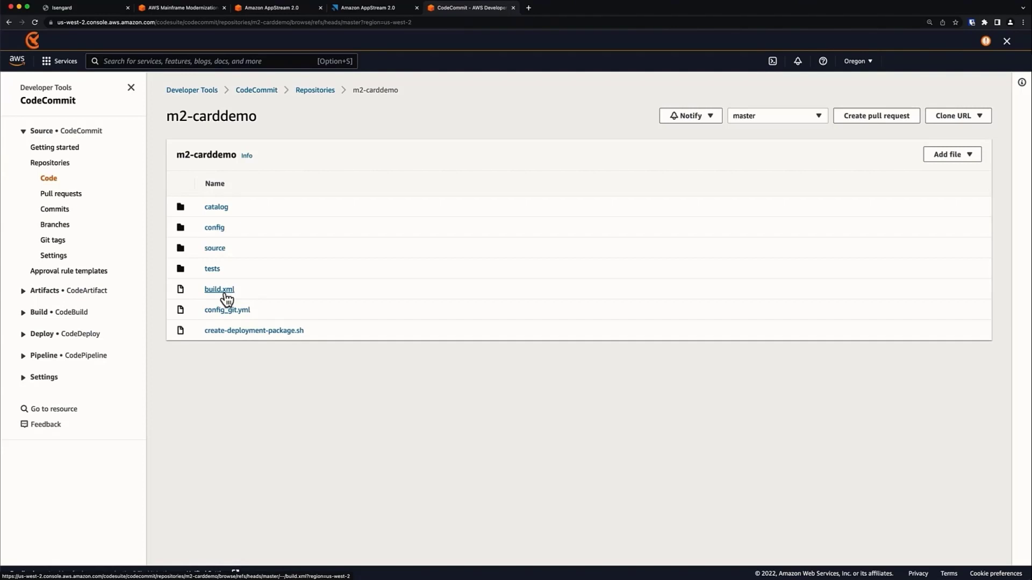
View source/.settings/.bms.mfdirset in m2-carddemo, then go back to the source folder.
{"action": "left_click", "coordinate": [217, 249]}
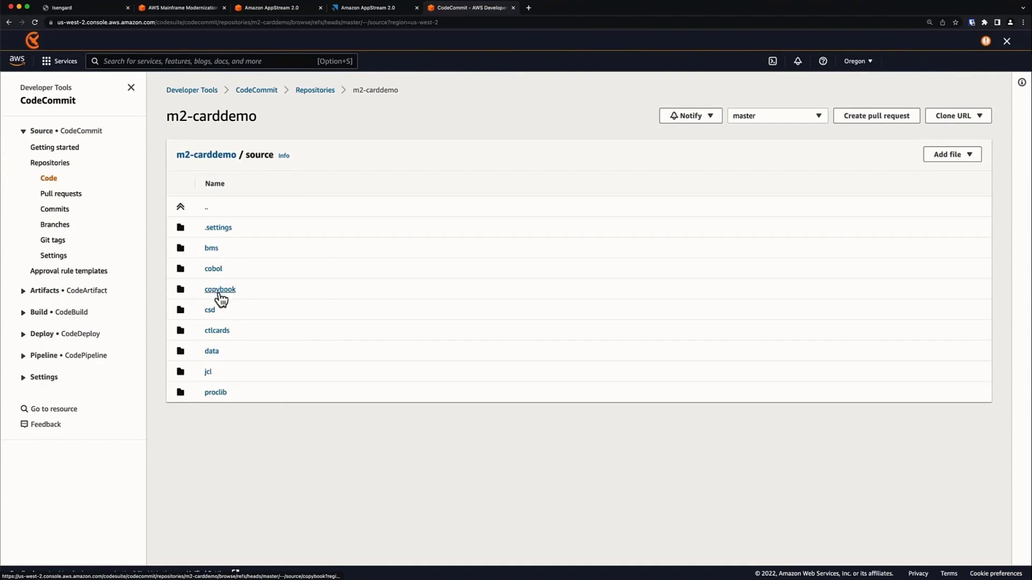
{"action": "left_click", "coordinate": [218, 231]}
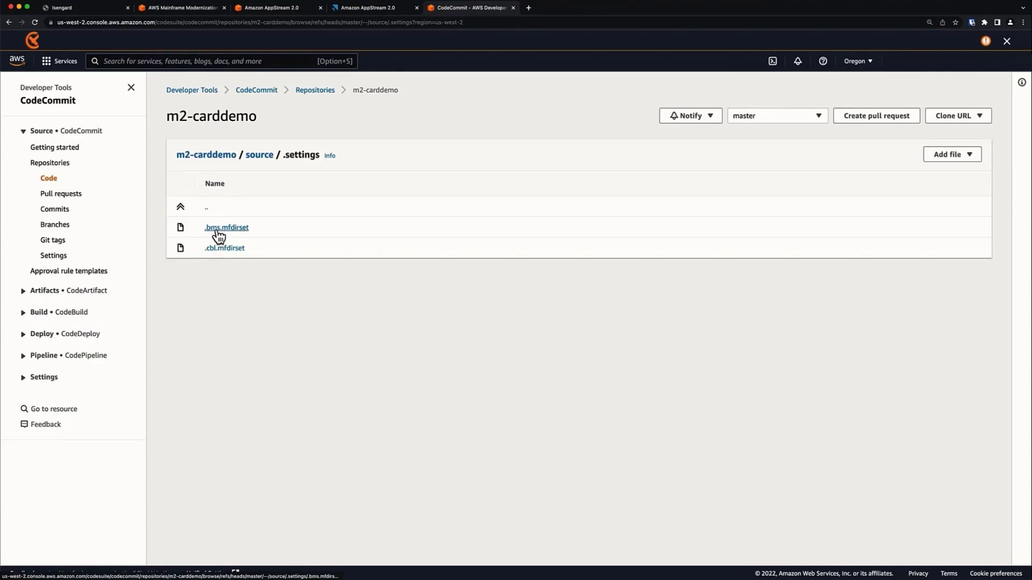
{"action": "left_click", "coordinate": [219, 231]}
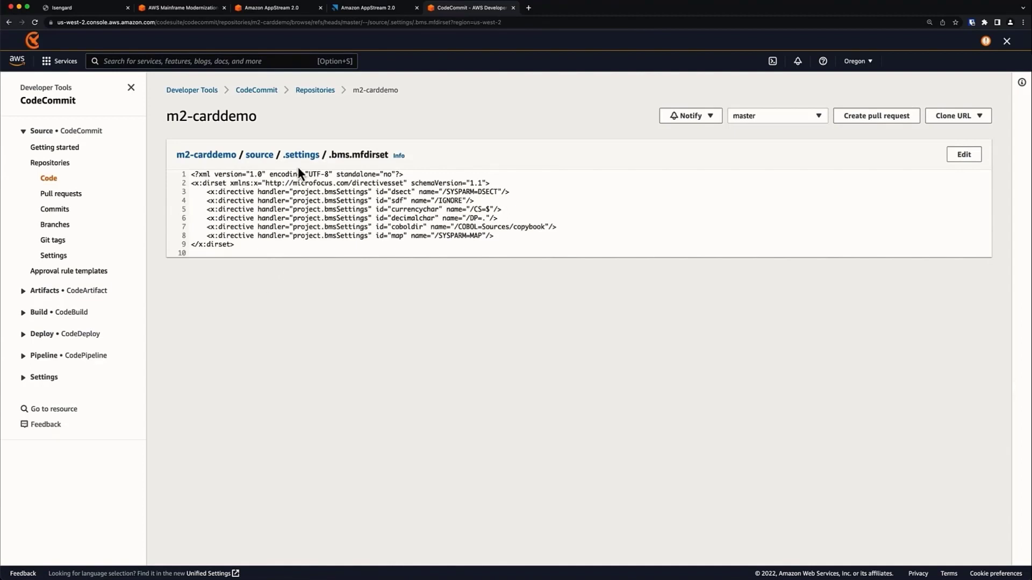
{"action": "left_click", "coordinate": [263, 156]}
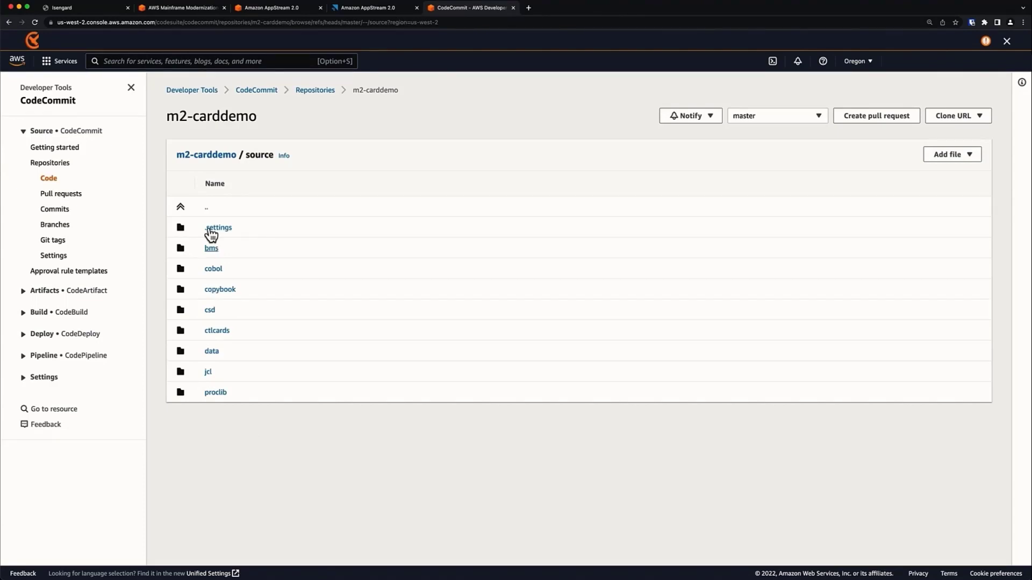
Search the AWS console for CloudFormation and open it in a new tab.
{"action": "left_click", "coordinate": [162, 61]}
{"action": "type", "text": "cloud"}
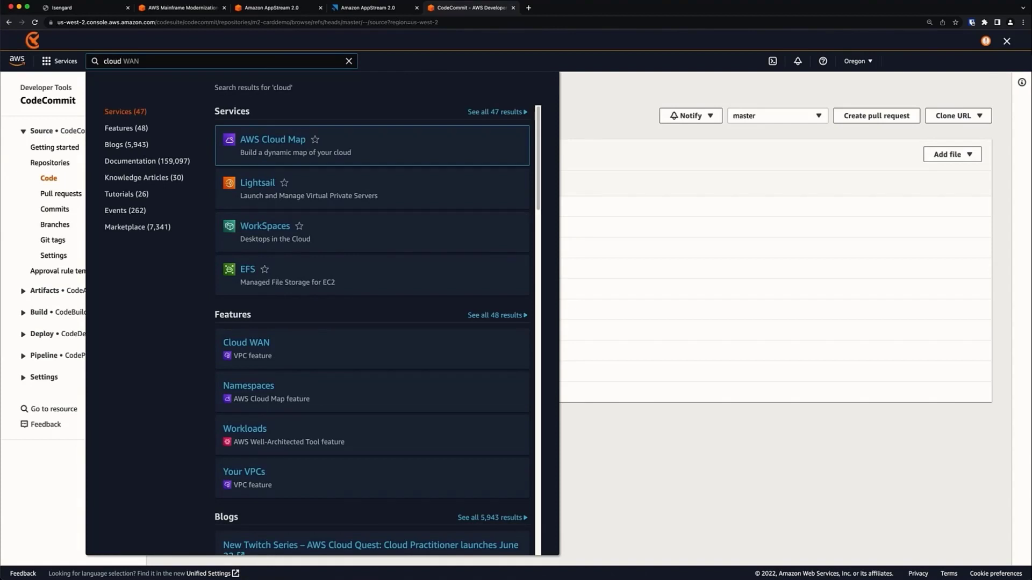
{"action": "type", "text": " WANfor"}
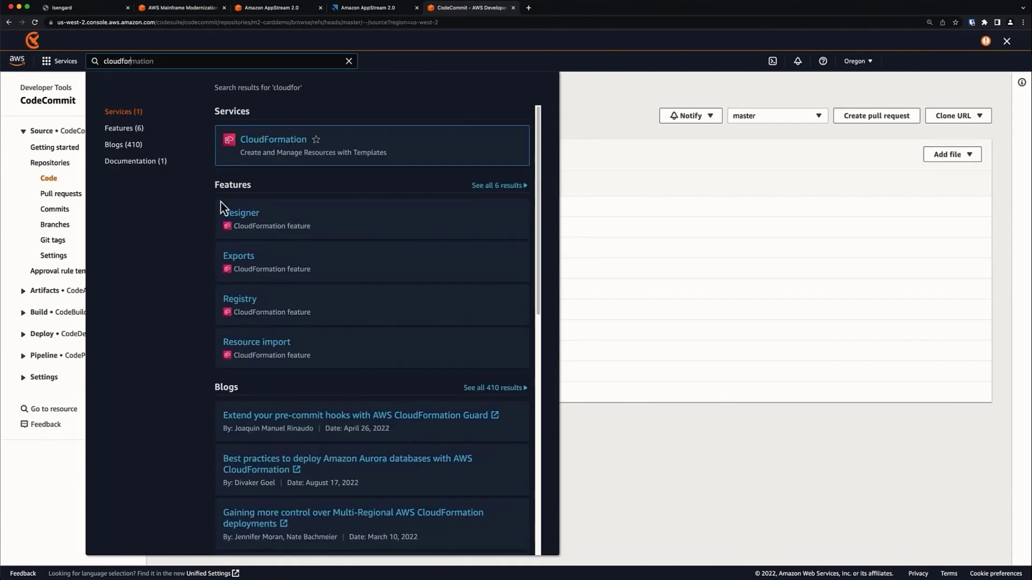
{"action": "right_click", "coordinate": [279, 142]}
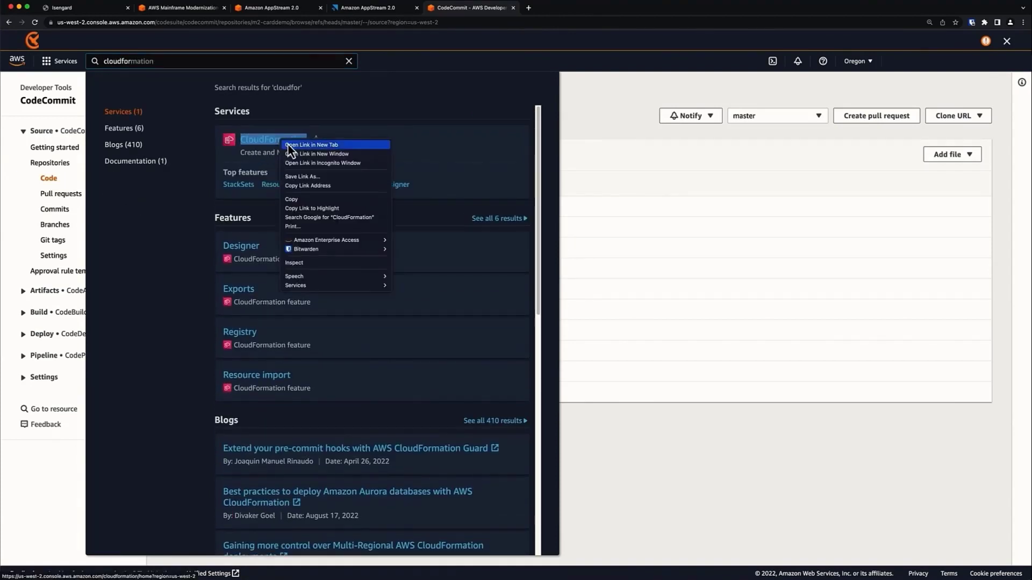
{"action": "key", "text": "Escape"}
{"action": "left_click", "coordinate": [288, 145], "text": "super"}
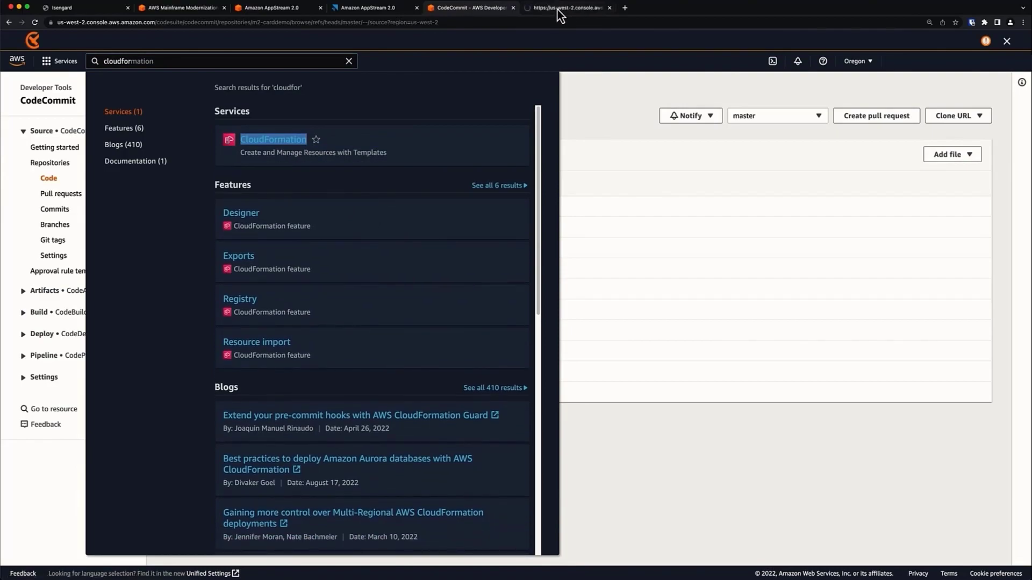
{"action": "left_click", "coordinate": [558, 11]}
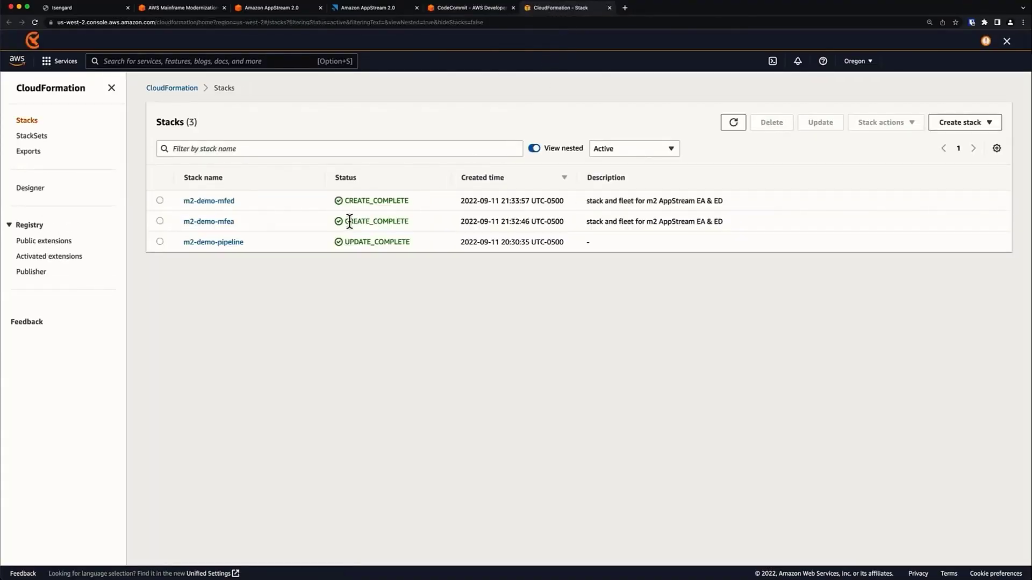
View the m2-demo-pipeline stack details, then go back to the CodeCommit tab.
{"action": "left_click", "coordinate": [203, 243]}
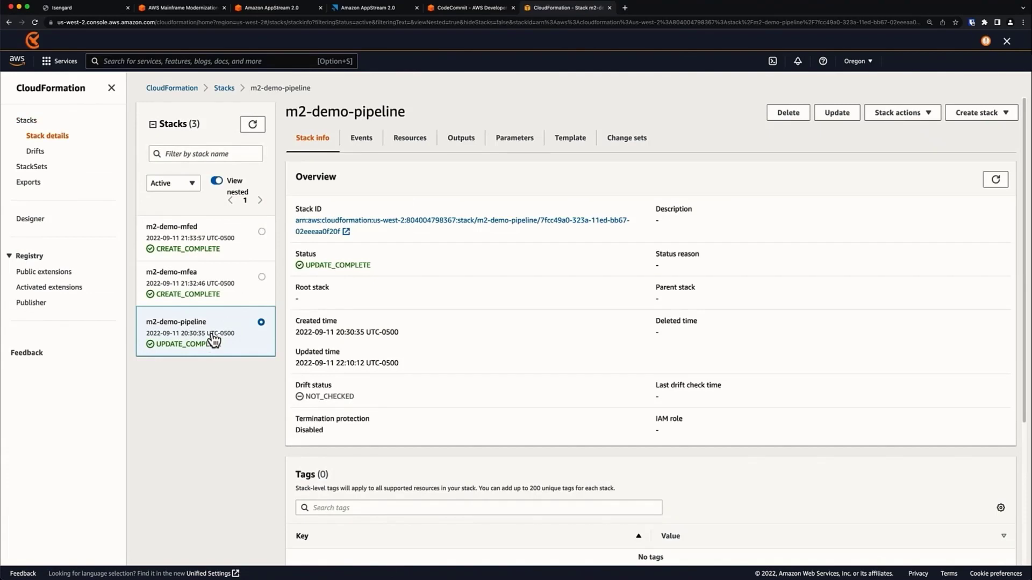
{"action": "scroll", "coordinate": [537, 347], "scroll_direction": "down", "scroll_amount": 3}
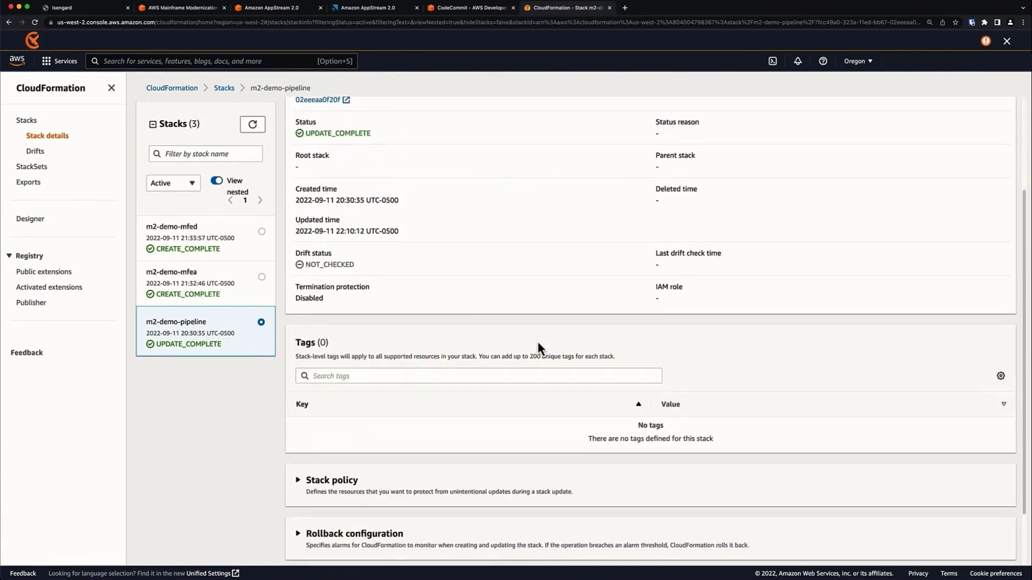
{"action": "scroll", "coordinate": [537, 348], "scroll_direction": "up", "scroll_amount": 3}
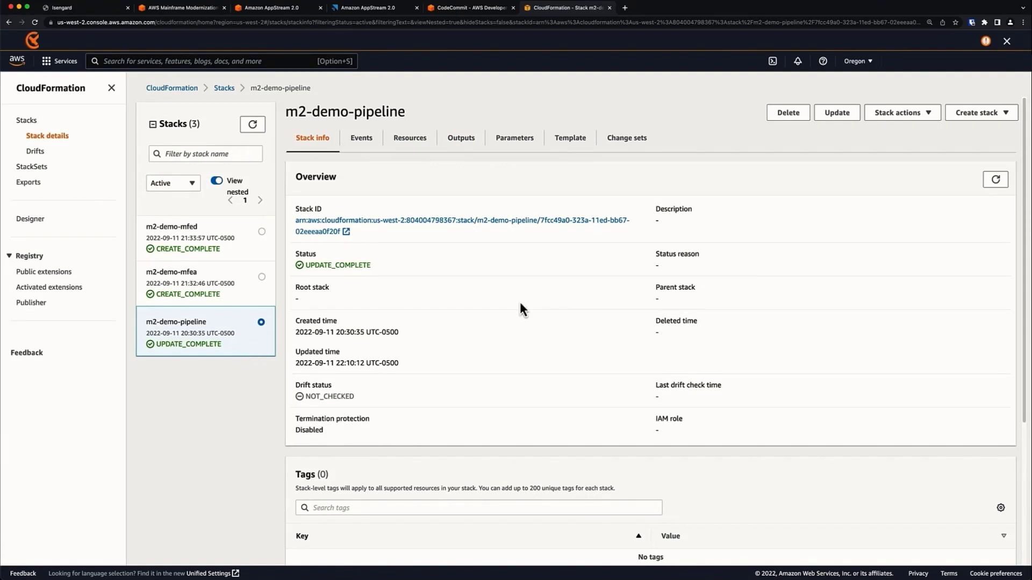
{"action": "left_click", "coordinate": [464, 8]}
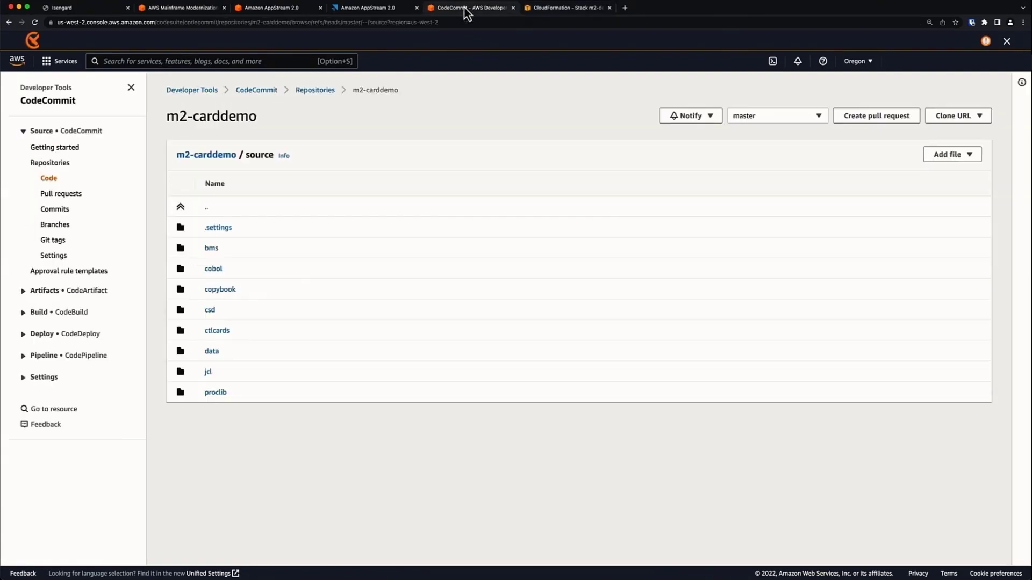
Open the m2-demo-pipeline from the CodePipeline pipelines list.
{"action": "left_click", "coordinate": [24, 357]}
{"action": "left_click", "coordinate": [45, 389]}
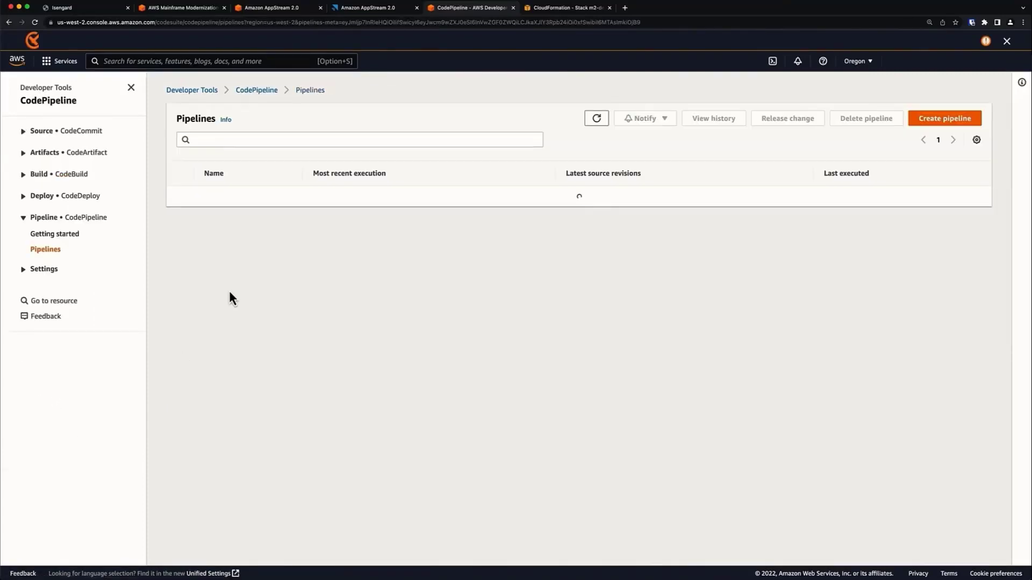
{"action": "left_click", "coordinate": [249, 226]}
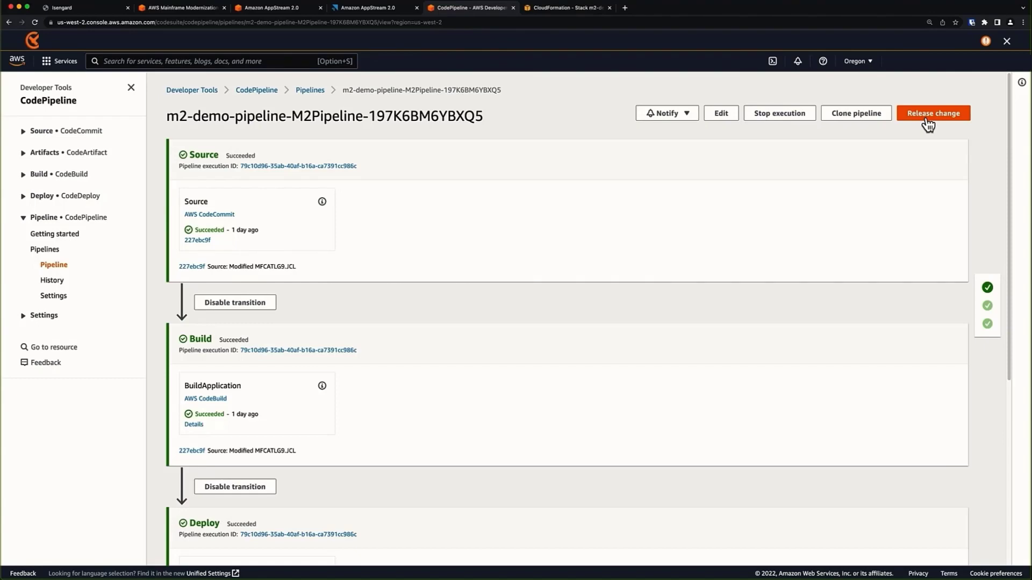
Release the latest change and scroll down to the in-progress Build stage.
{"action": "left_click", "coordinate": [928, 115]}
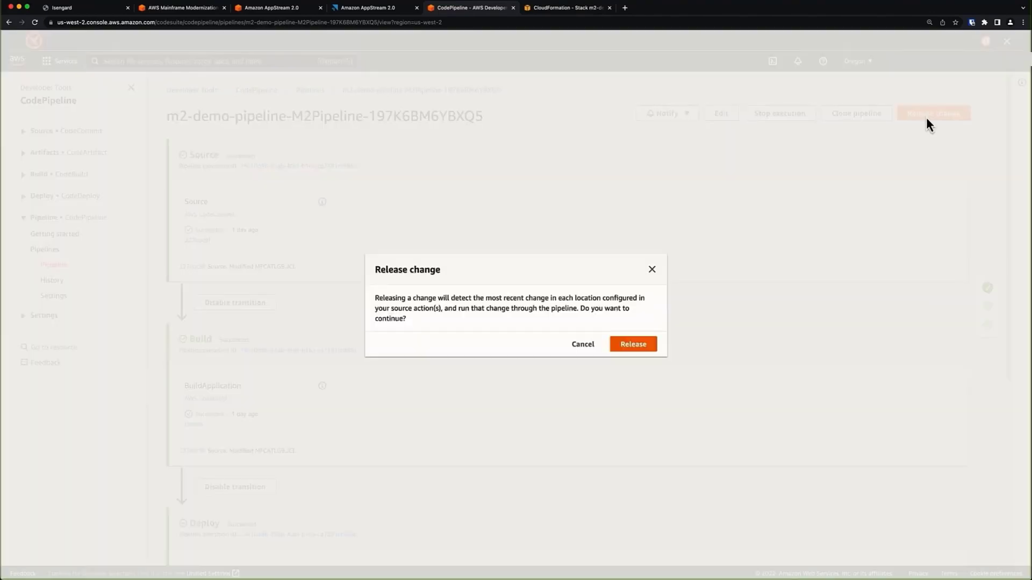
{"action": "left_click", "coordinate": [644, 350]}
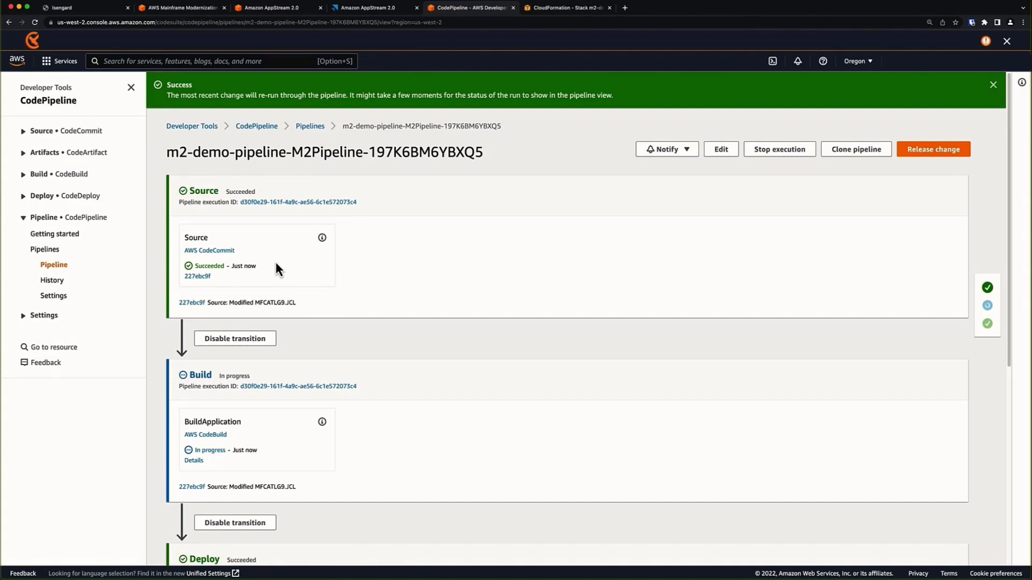
{"action": "scroll", "coordinate": [370, 277], "scroll_direction": "down", "scroll_amount": 3}
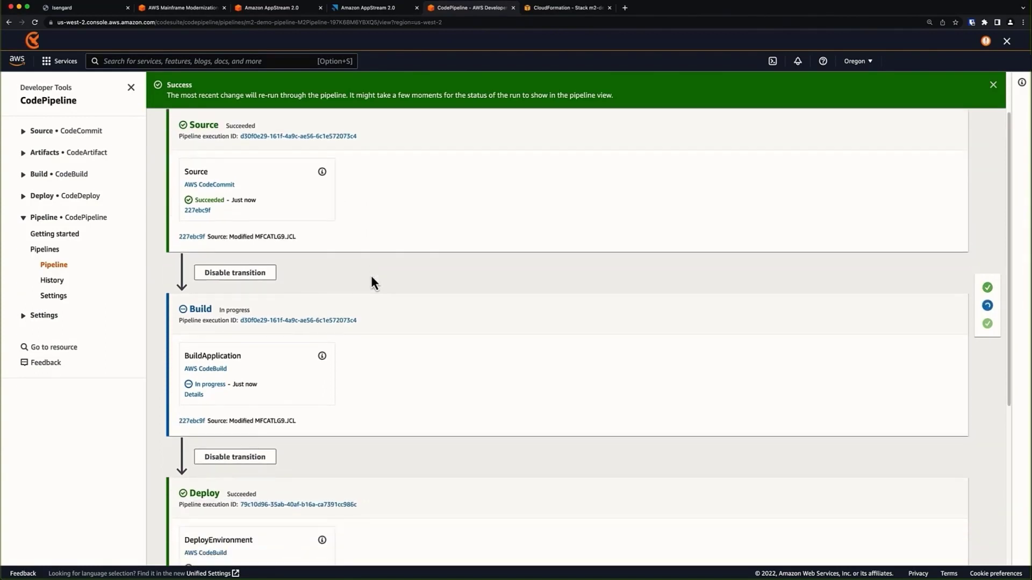
{"action": "scroll", "coordinate": [372, 277], "scroll_direction": "down", "scroll_amount": 3}
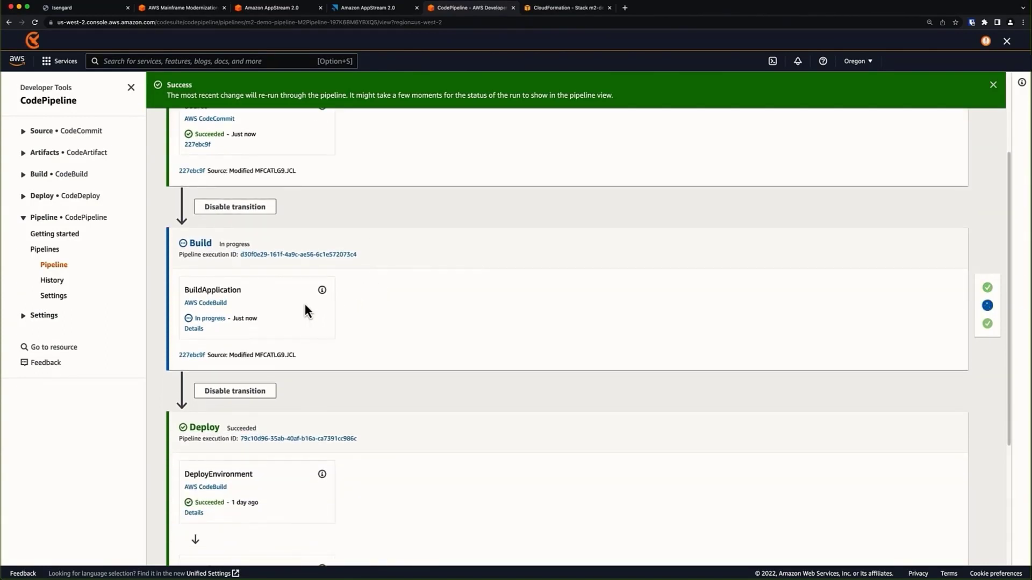
Follow M2Build build 2's log until it succeeds with COBOL programs compiled without errors.
{"action": "left_click", "coordinate": [195, 329]}
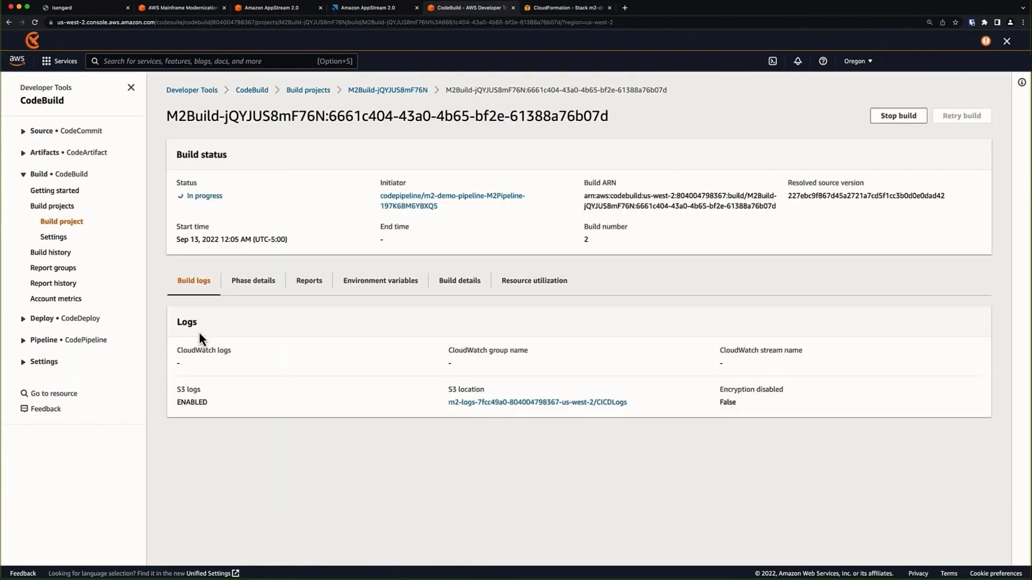
{"action": "scroll", "coordinate": [376, 419], "scroll_direction": "down", "scroll_amount": 3}
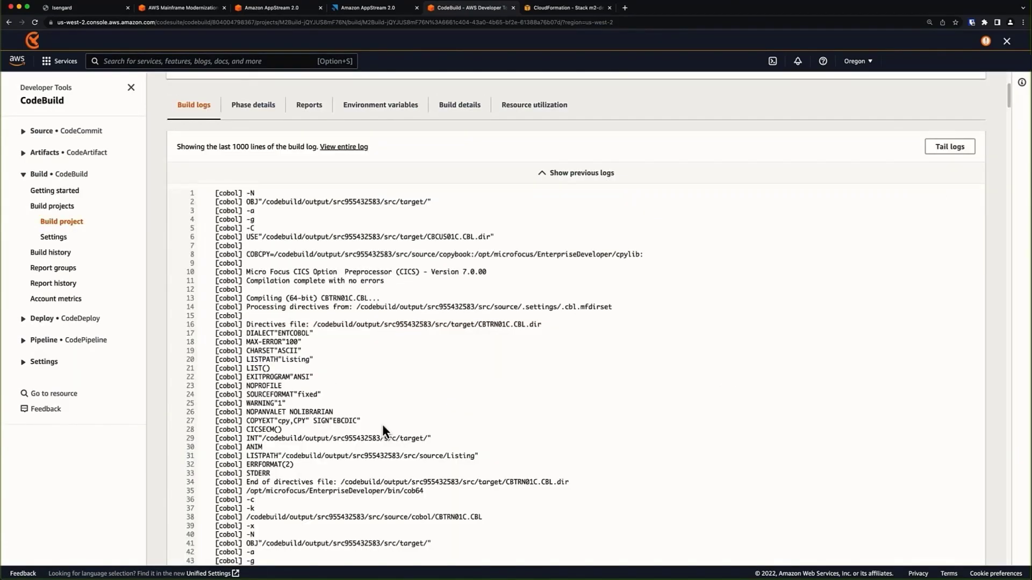
{"action": "scroll", "coordinate": [381, 424], "scroll_direction": "up", "scroll_amount": 3}
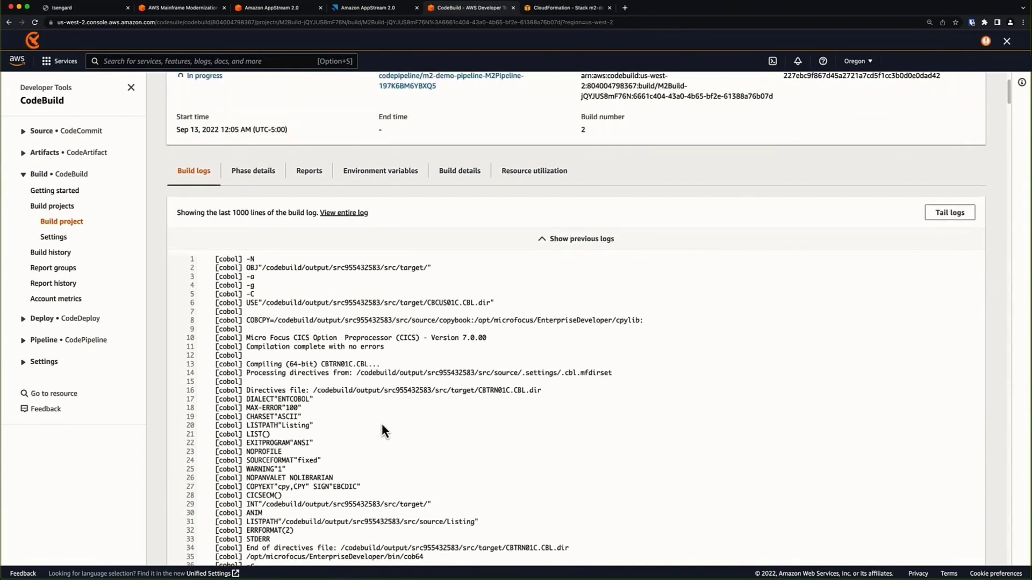
{"action": "scroll", "coordinate": [383, 429], "scroll_direction": "down", "scroll_amount": 10}
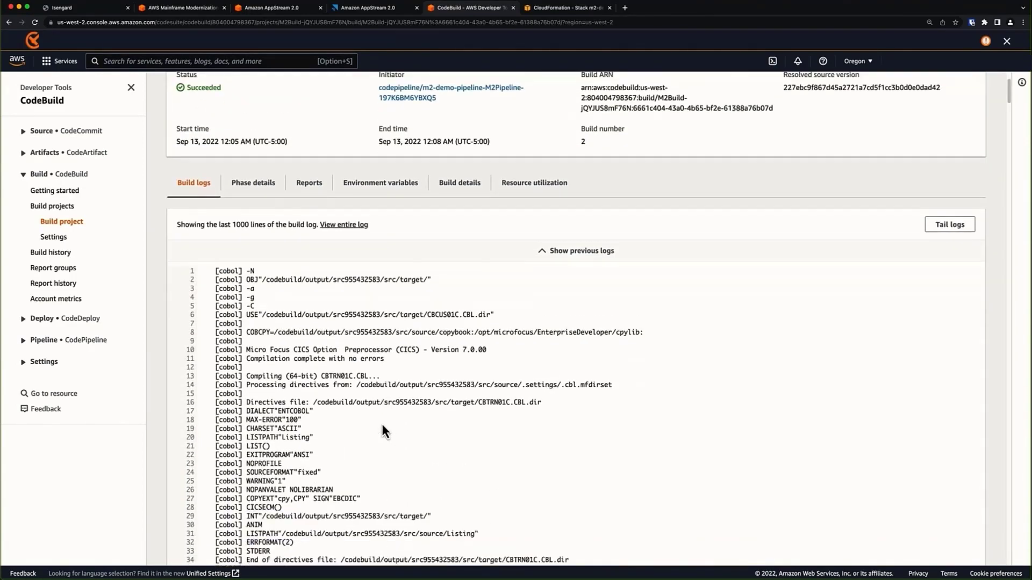
{"action": "scroll", "coordinate": [382, 424], "scroll_direction": "down", "scroll_amount": 9}
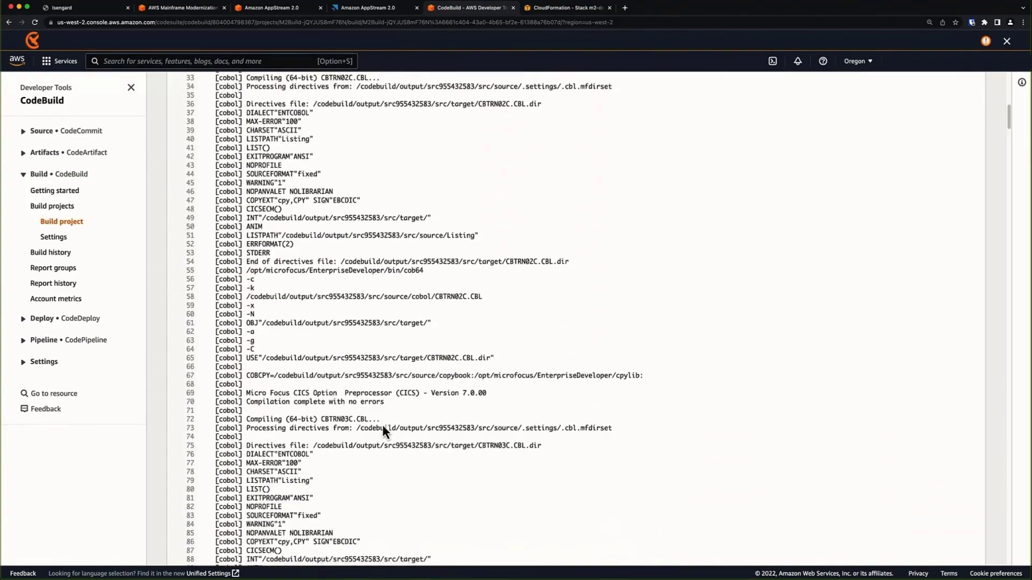
{"action": "scroll", "coordinate": [383, 429], "scroll_direction": "down", "scroll_amount": 12}
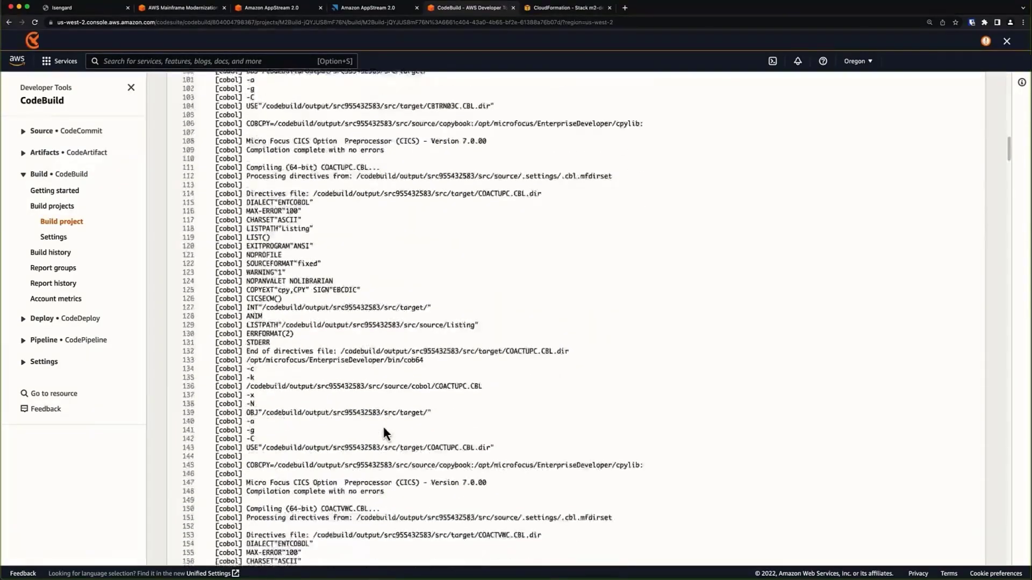
{"action": "scroll", "coordinate": [396, 427], "scroll_direction": "down", "scroll_amount": 14}
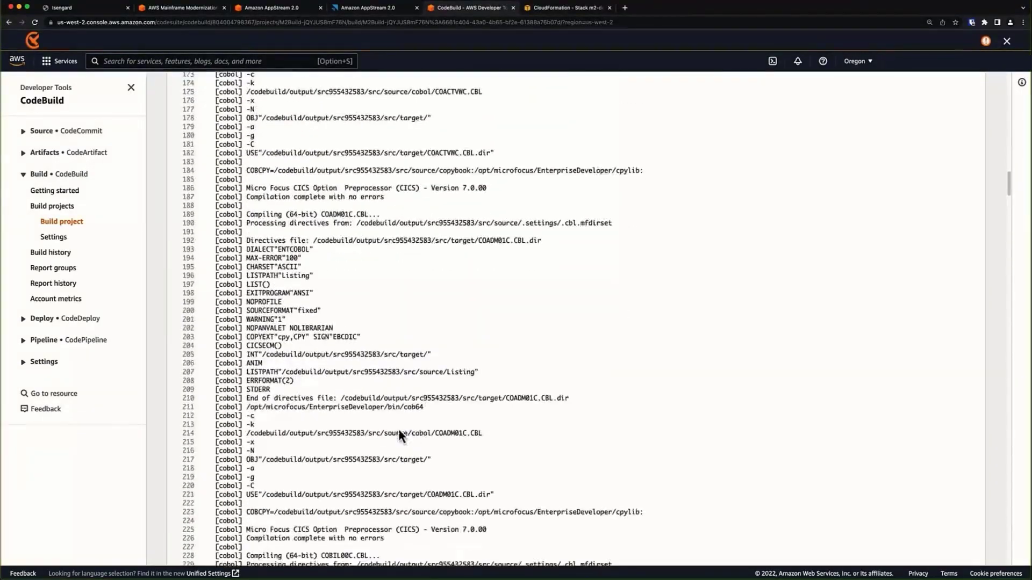
{"action": "scroll", "coordinate": [429, 441], "scroll_direction": "down", "scroll_amount": 16}
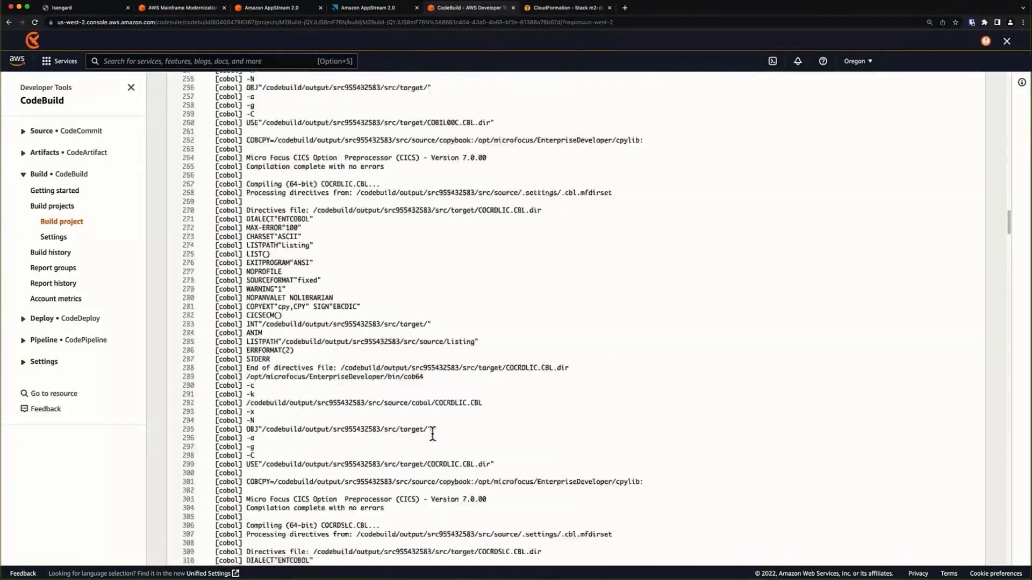
{"action": "scroll", "coordinate": [453, 436], "scroll_direction": "up", "scroll_amount": 16}
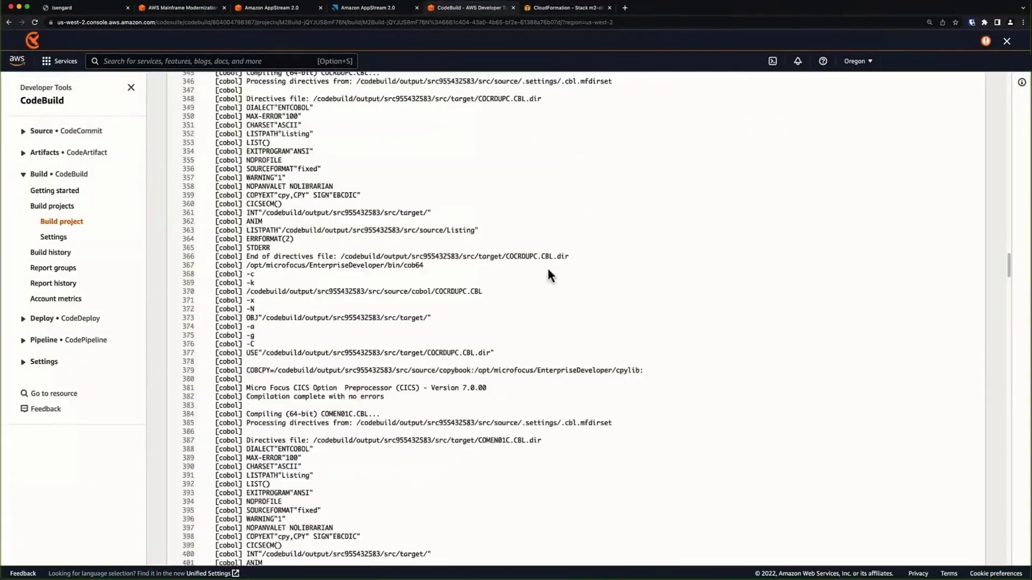
{"action": "scroll", "coordinate": [508, 327], "scroll_direction": "up", "scroll_amount": 20}
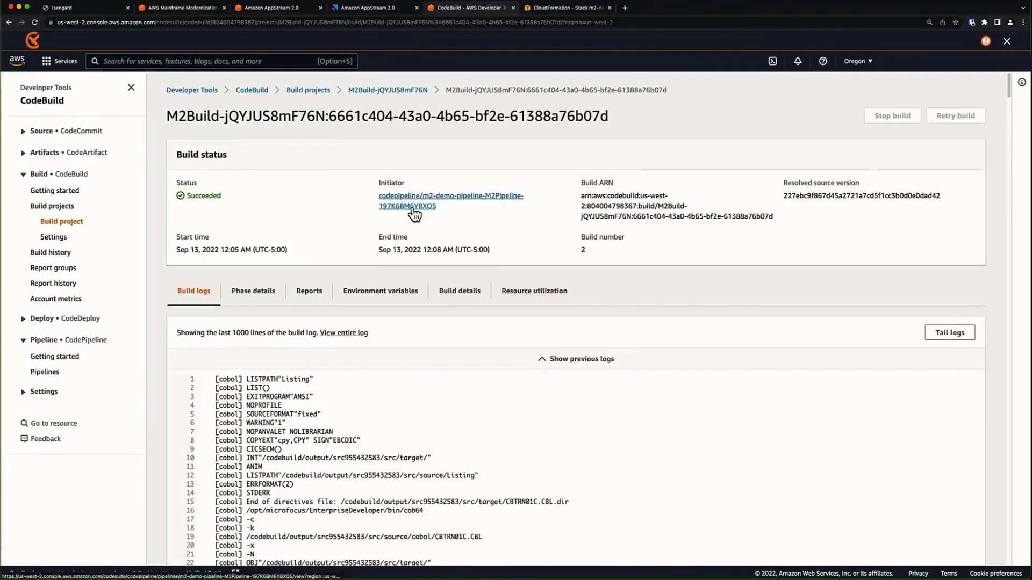
Return to m2-demo-pipeline via the Initiator link and scroll to the running DeployEnvironment action.
{"action": "left_click", "coordinate": [412, 207]}
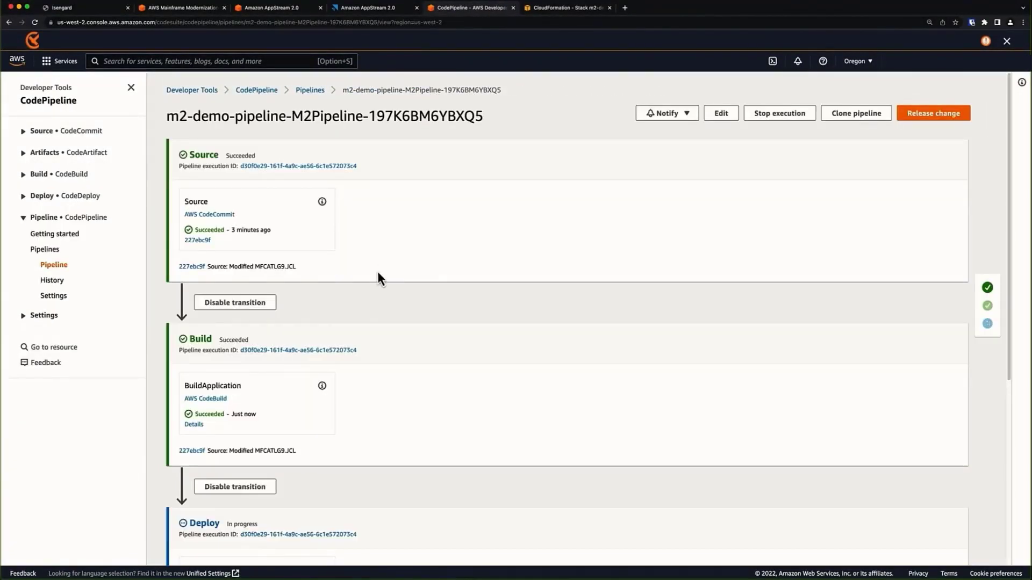
{"action": "scroll", "coordinate": [350, 364], "scroll_direction": "down", "scroll_amount": 5}
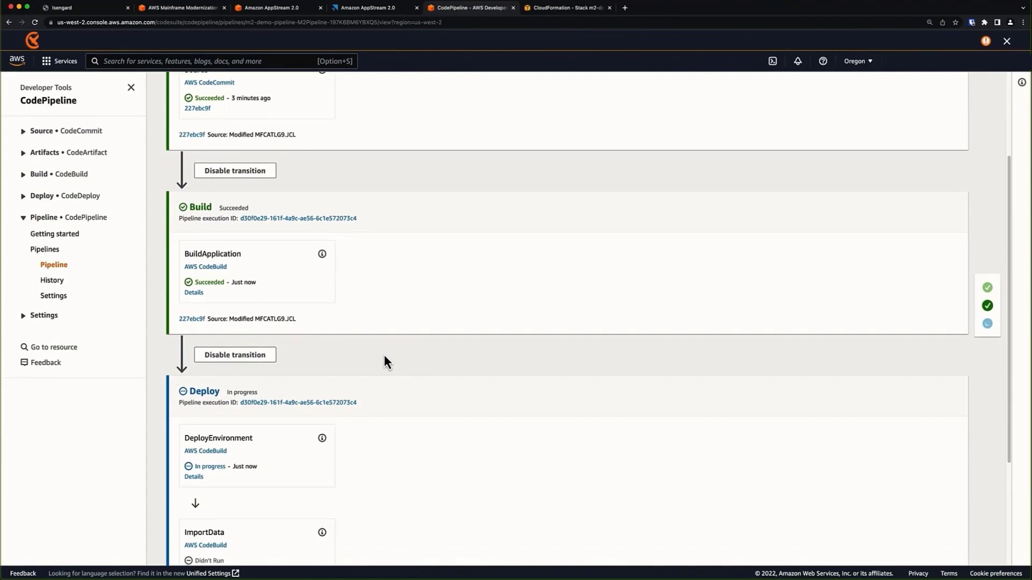
{"action": "scroll", "coordinate": [354, 363], "scroll_direction": "down", "scroll_amount": 5}
{"action": "scroll", "coordinate": [352, 372], "scroll_direction": "down", "scroll_amount": 1}
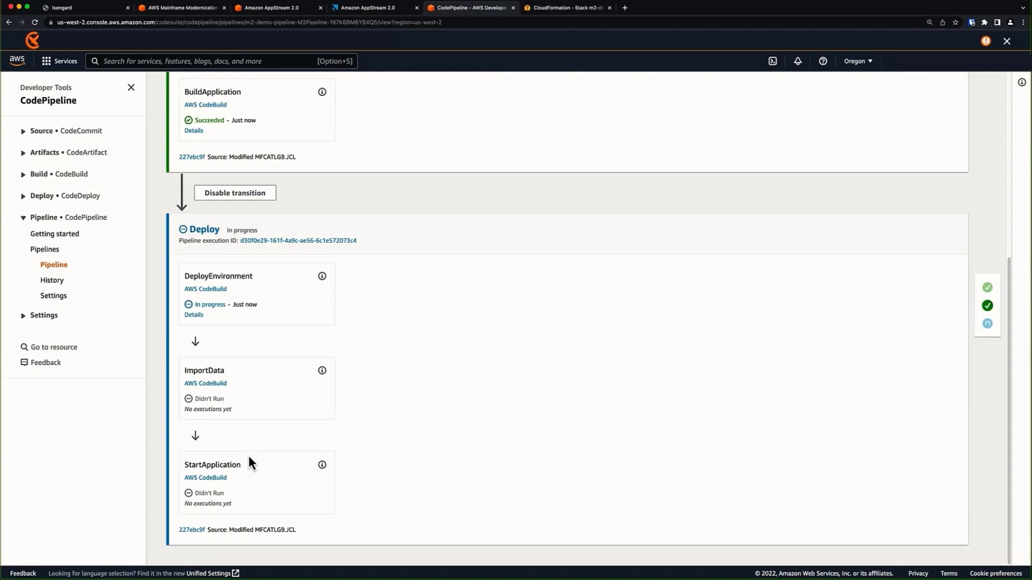
Review the M2Deploy log, including the aws m2 create-application command, then return to m2-demo-pipeline.
{"action": "left_click", "coordinate": [195, 315]}
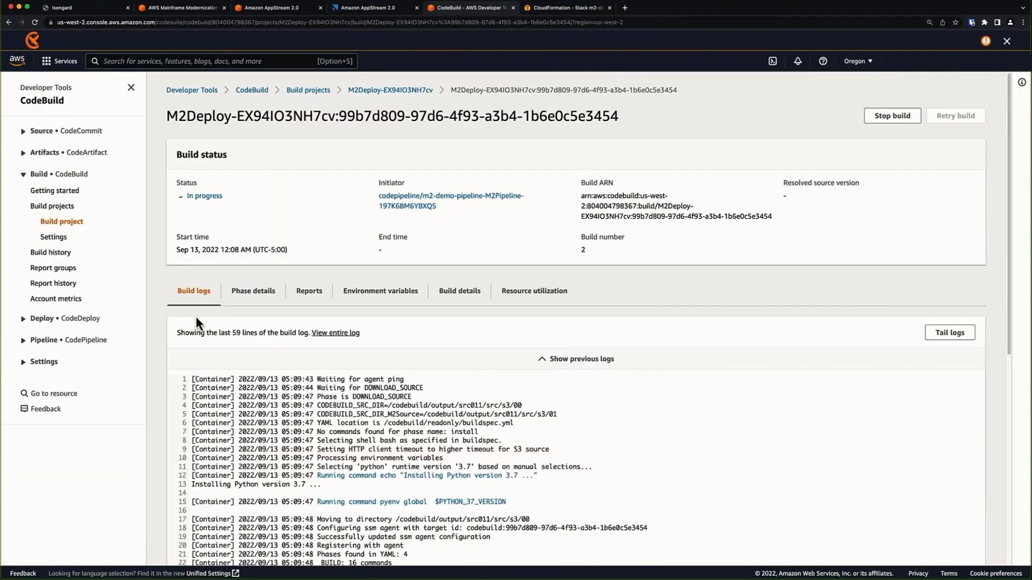
{"action": "scroll", "coordinate": [451, 395], "scroll_direction": "down", "scroll_amount": 7}
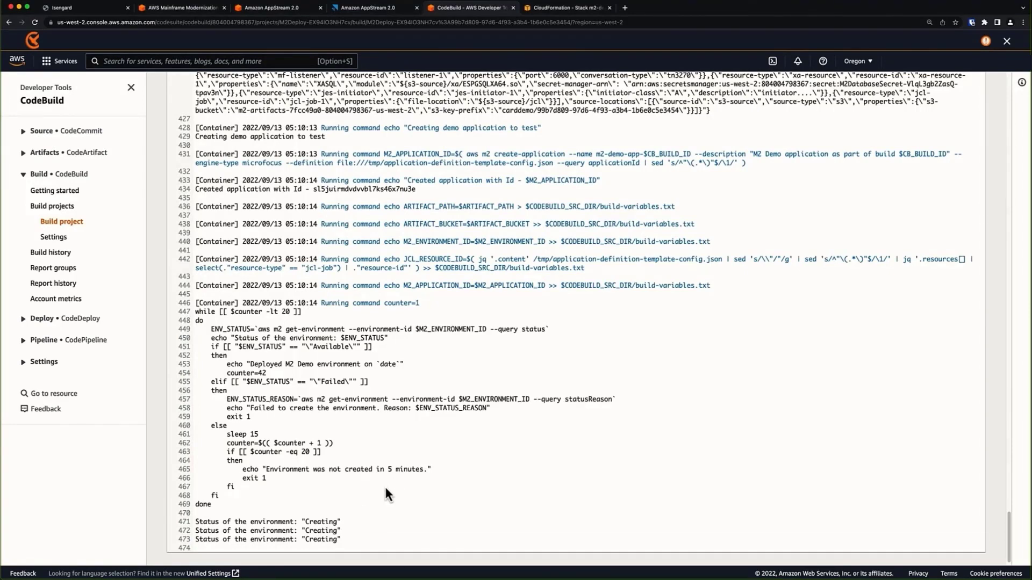
{"action": "scroll", "coordinate": [385, 485], "scroll_direction": "down", "scroll_amount": 1}
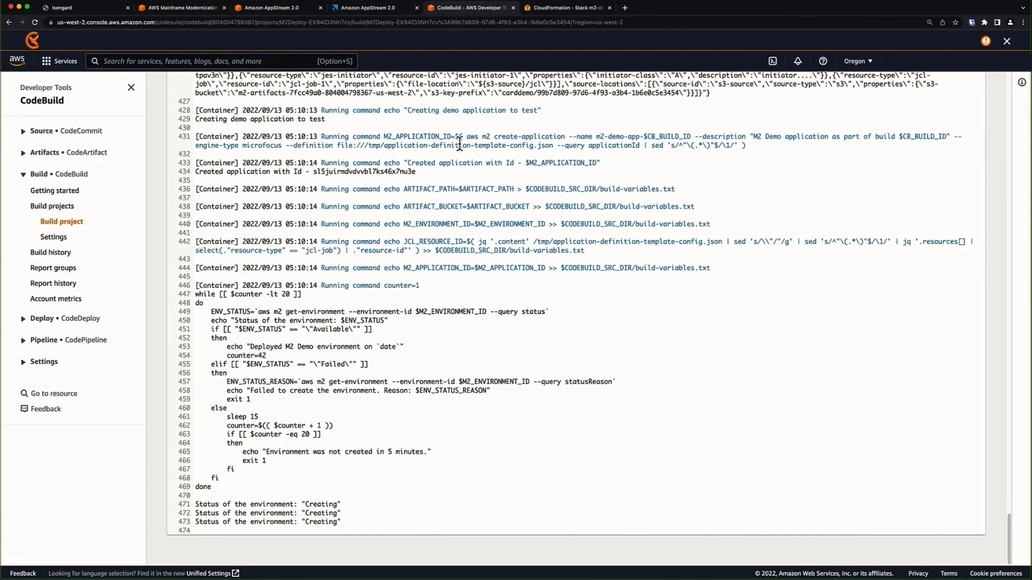
{"action": "left_click_drag", "start_coordinate": [466, 139], "coordinate": [943, 138]}
{"action": "left_click", "coordinate": [557, 170]}
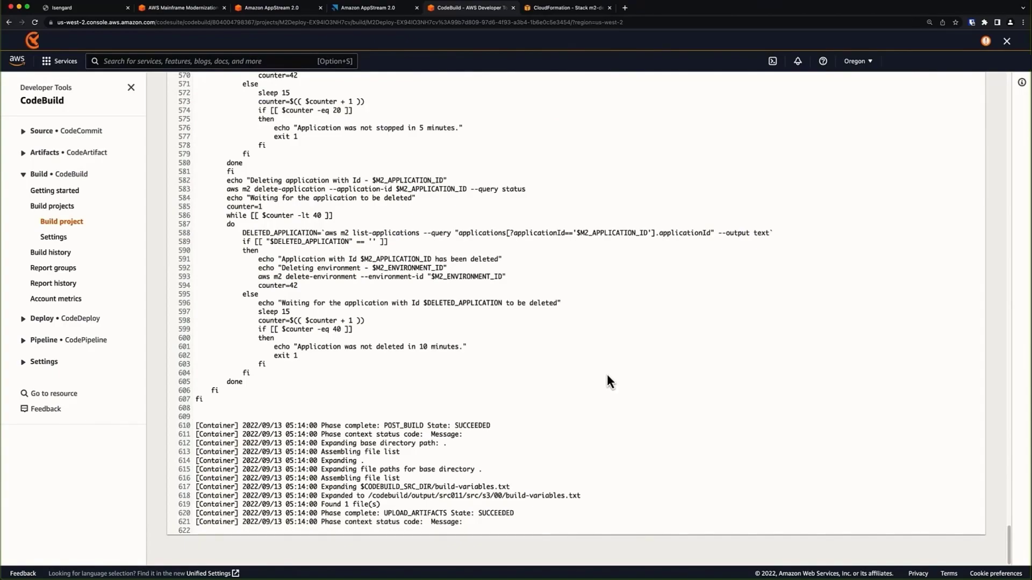
{"action": "scroll", "coordinate": [607, 375], "scroll_direction": "up", "scroll_amount": 20}
{"action": "scroll", "coordinate": [611, 366], "scroll_direction": "up", "scroll_amount": 20}
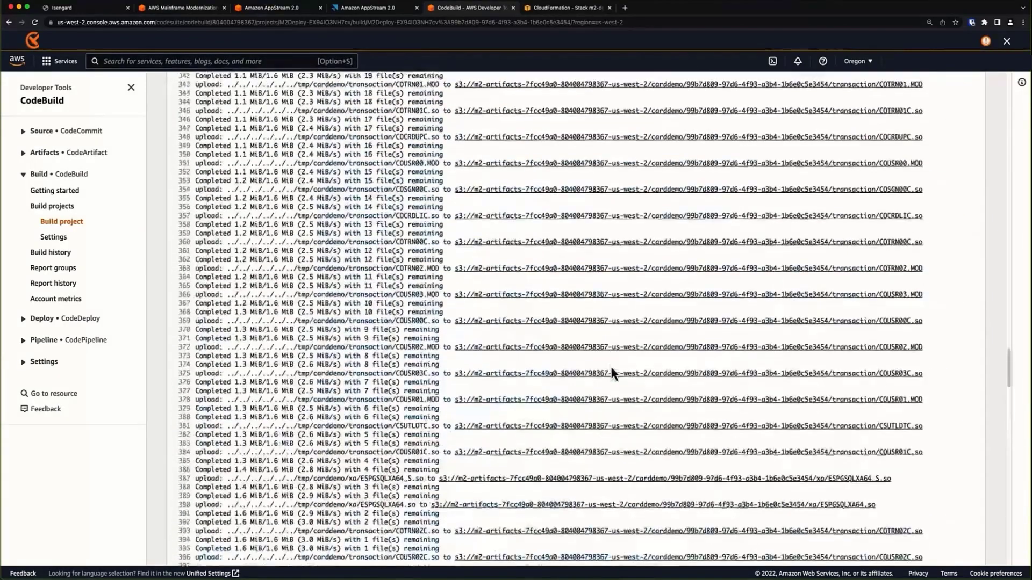
{"action": "scroll", "coordinate": [620, 366], "scroll_direction": "up", "scroll_amount": 3}
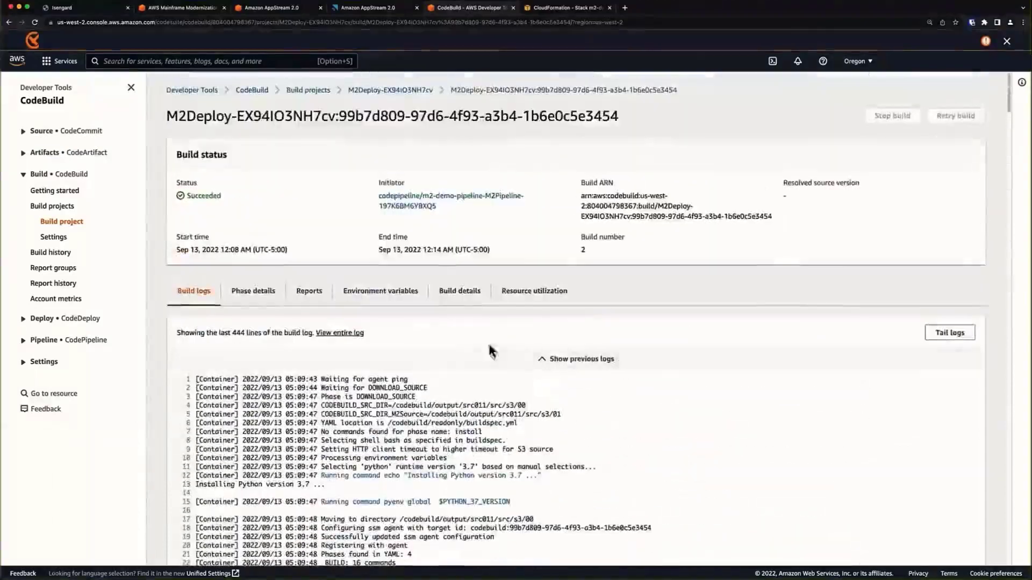
{"action": "left_click", "coordinate": [419, 208]}
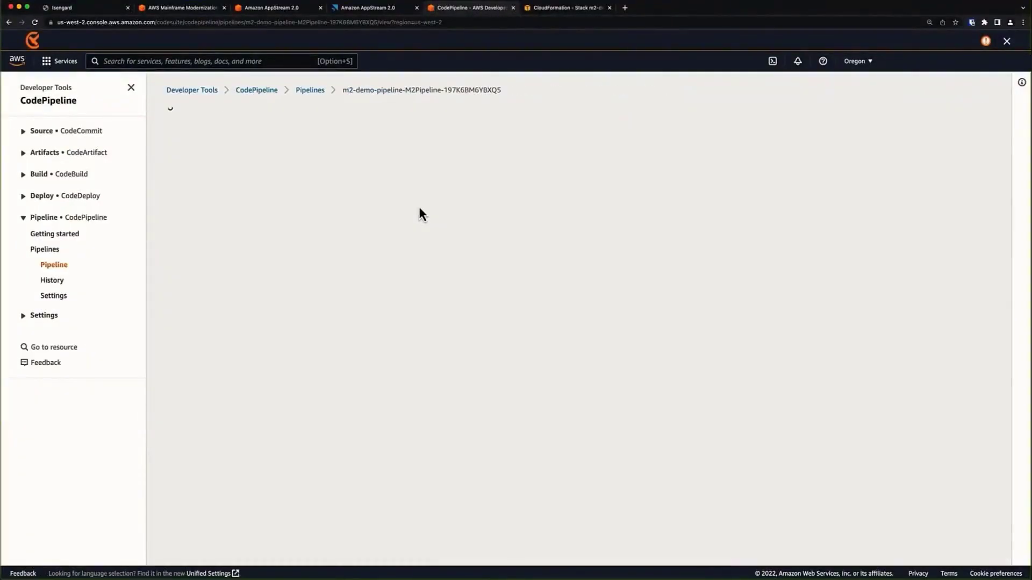
Open the ImportData build details and read through the M2ImportData build log.
{"action": "scroll", "coordinate": [390, 409], "scroll_direction": "down", "scroll_amount": 5}
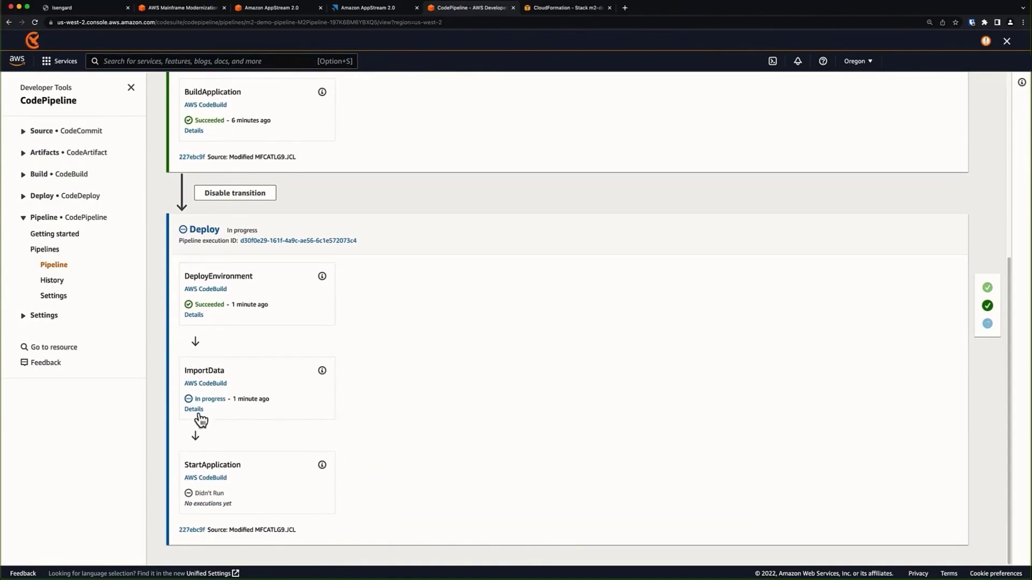
{"action": "left_click", "coordinate": [198, 411]}
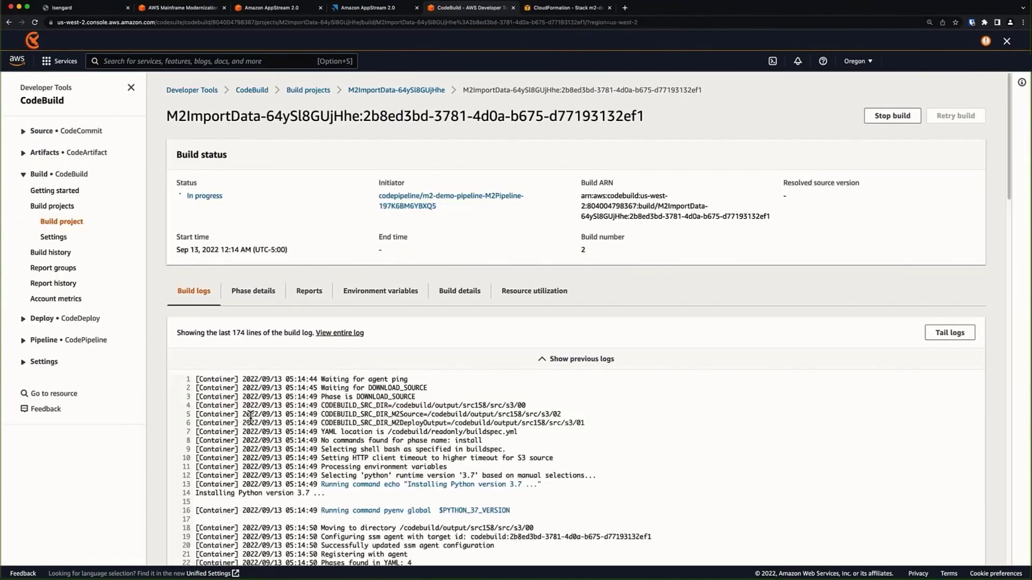
{"action": "scroll", "coordinate": [533, 440], "scroll_direction": "down", "scroll_amount": 3}
{"action": "scroll", "coordinate": [535, 433], "scroll_direction": "down", "scroll_amount": 10}
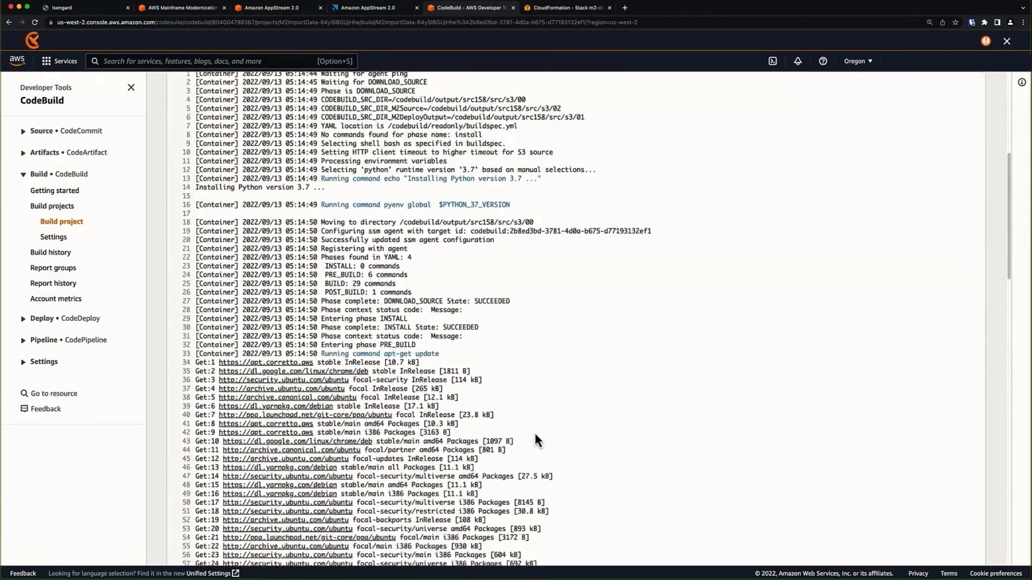
{"action": "scroll", "coordinate": [535, 431], "scroll_direction": "down", "scroll_amount": 10}
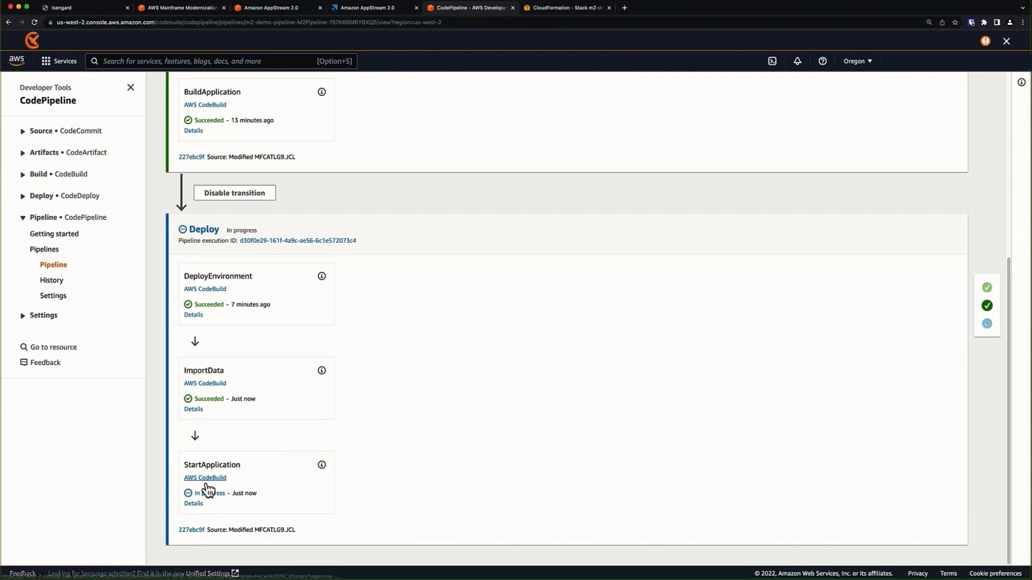
Open the StartApplication build details and scroll through its build log.
{"action": "left_click", "coordinate": [194, 504]}
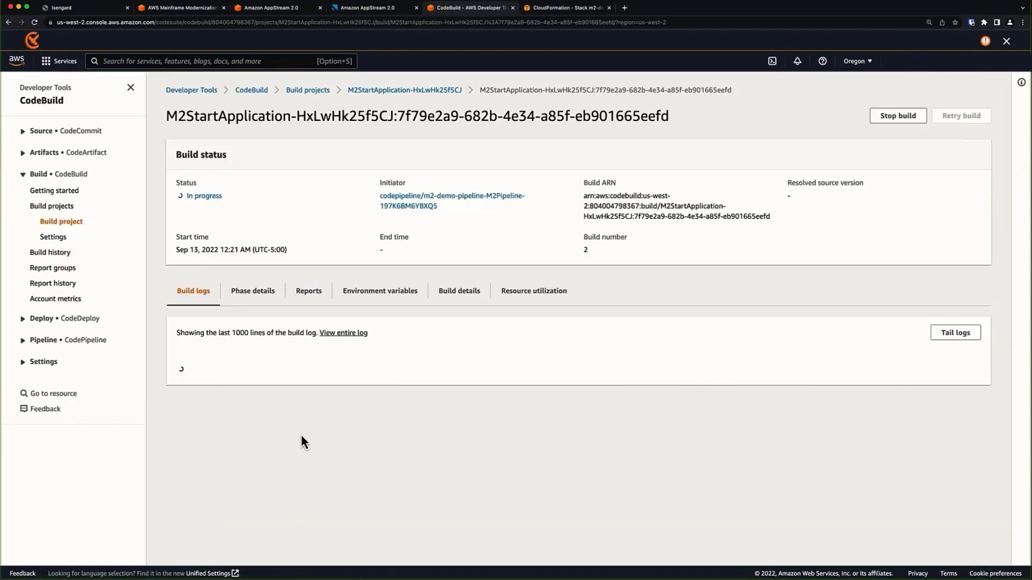
{"action": "scroll", "coordinate": [327, 427], "scroll_direction": "down", "scroll_amount": 15}
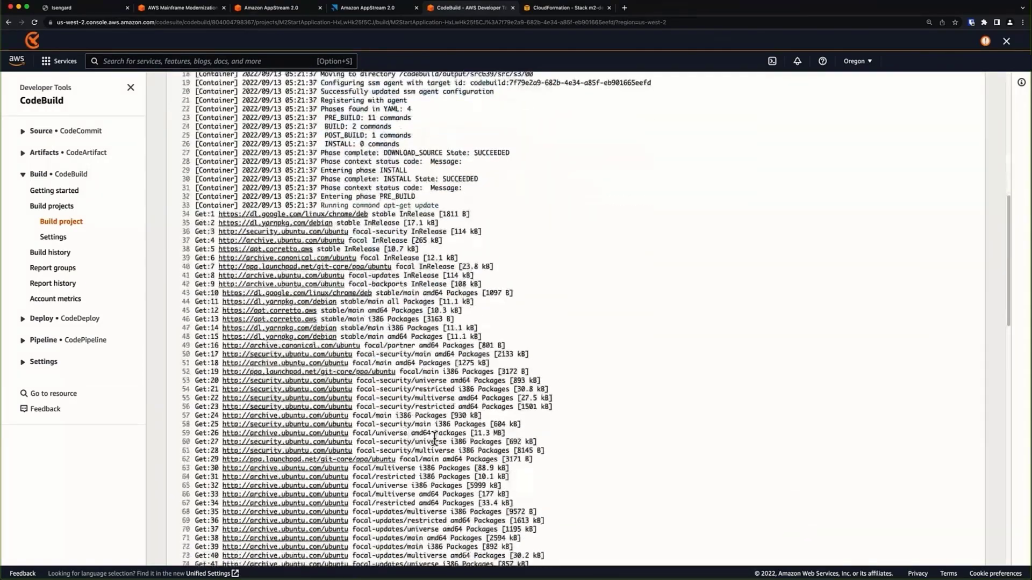
{"action": "scroll", "coordinate": [511, 458], "scroll_direction": "down", "scroll_amount": 10}
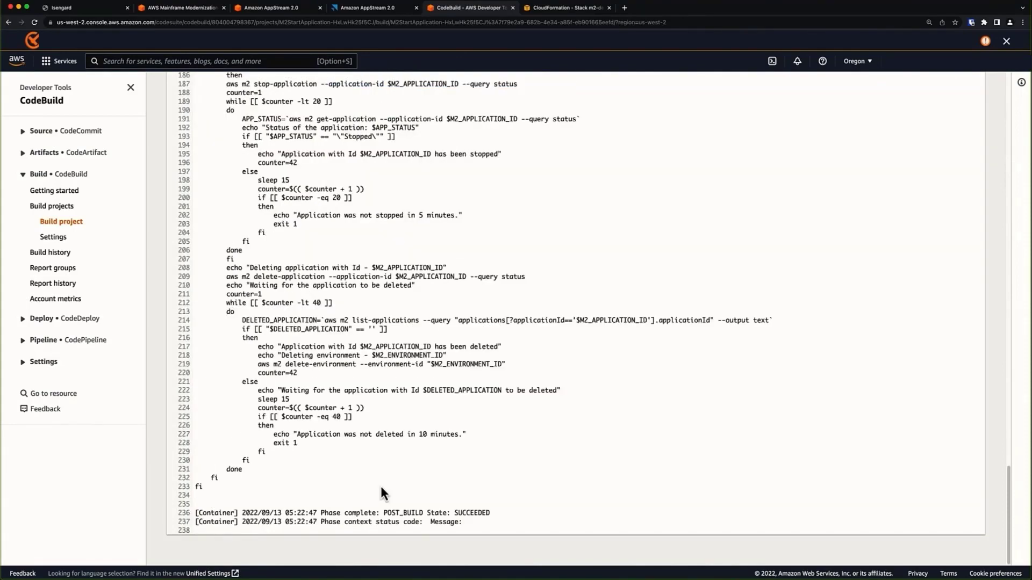
{"action": "scroll", "coordinate": [376, 484], "scroll_direction": "up", "scroll_amount": 20}
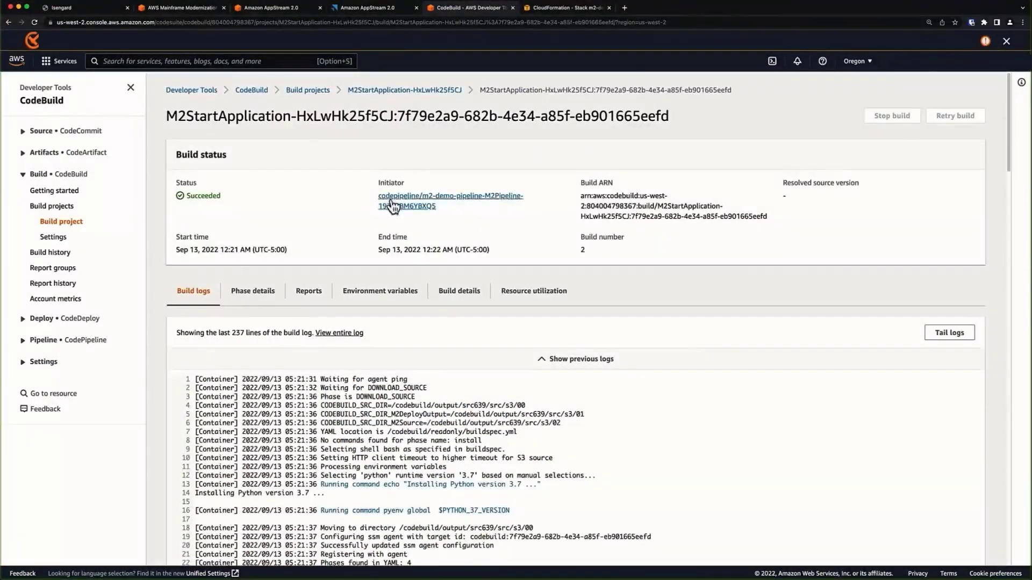
Confirm every m2-demo Deploy stage succeeded, then bring up the Mainframe Modernization applications list.
{"action": "left_click", "coordinate": [391, 199]}
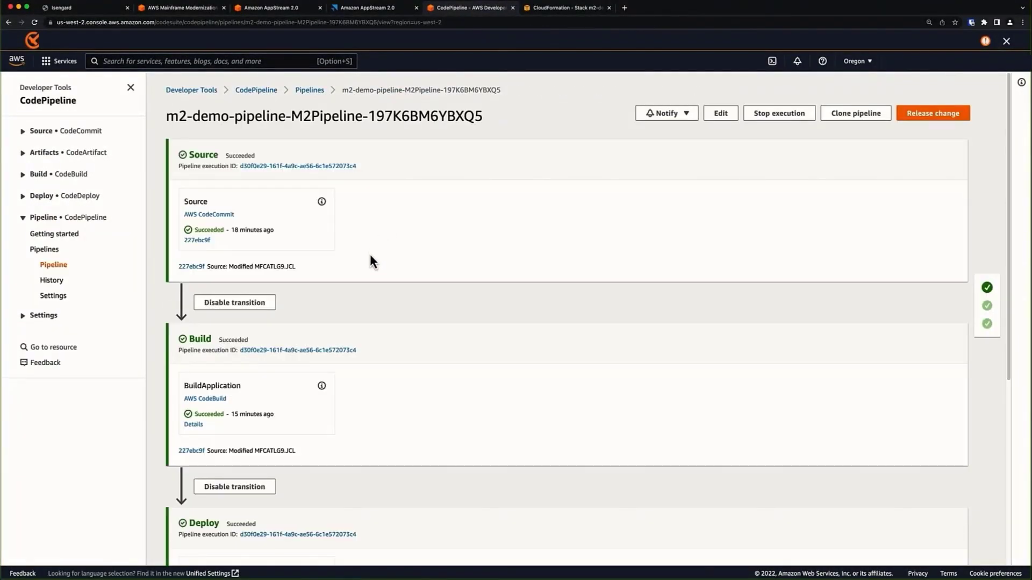
{"action": "scroll", "coordinate": [369, 263], "scroll_direction": "down", "scroll_amount": 6}
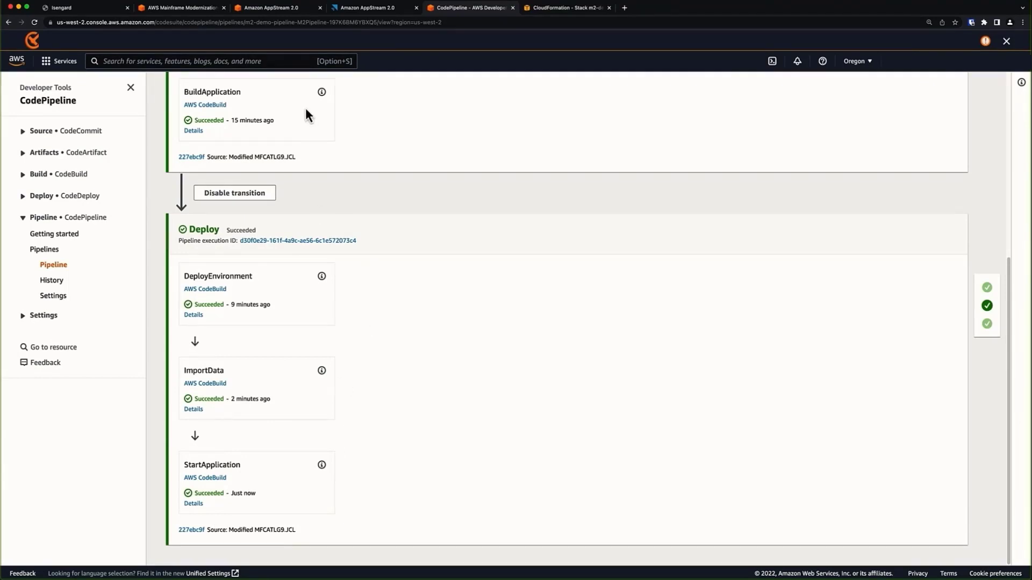
{"action": "left_click", "coordinate": [175, 11]}
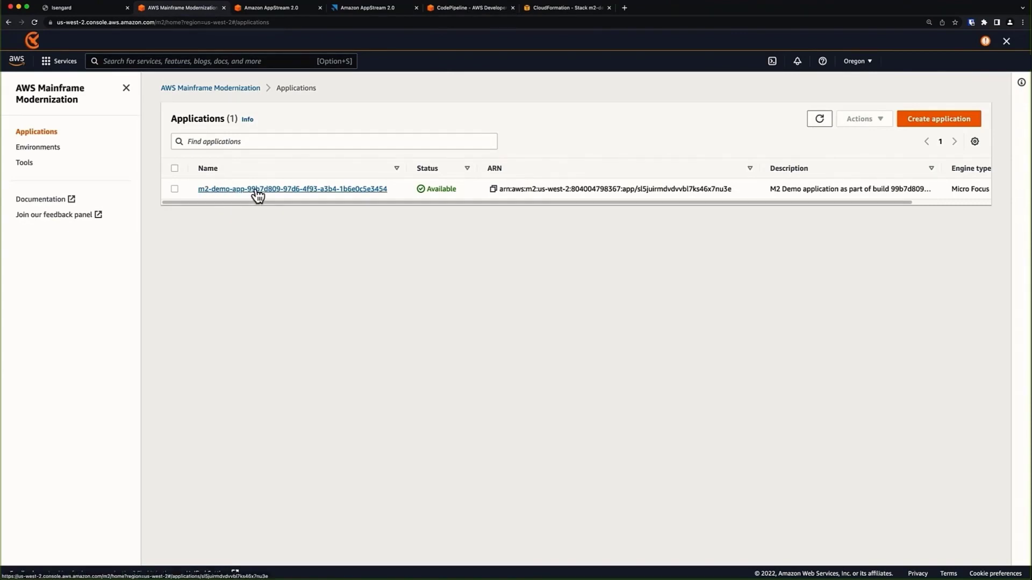
Refresh the applications, open the Running m2-demo-app (port 6000), and copy its DNS hostname.
{"action": "left_click", "coordinate": [816, 127]}
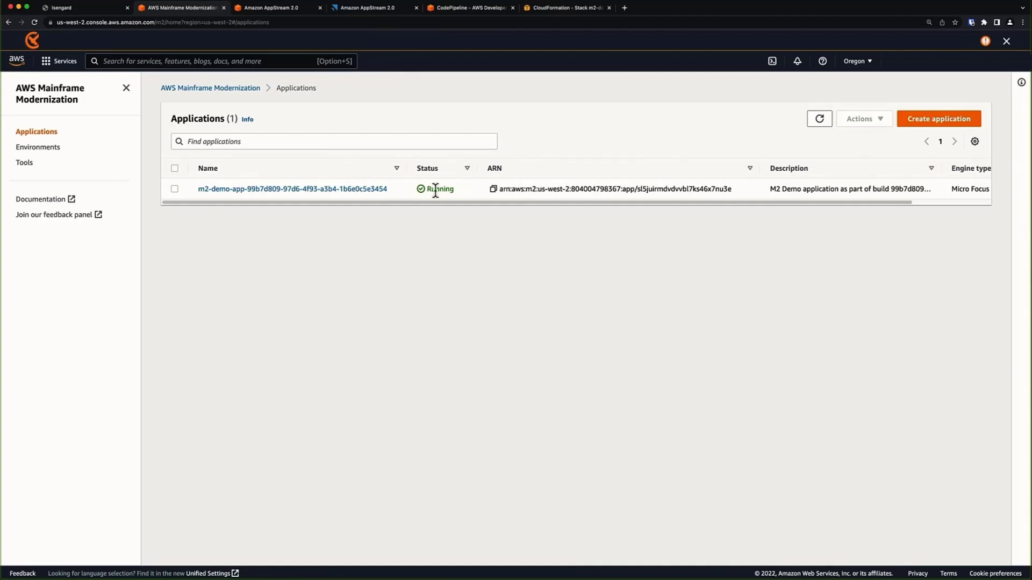
{"action": "left_click", "coordinate": [52, 154]}
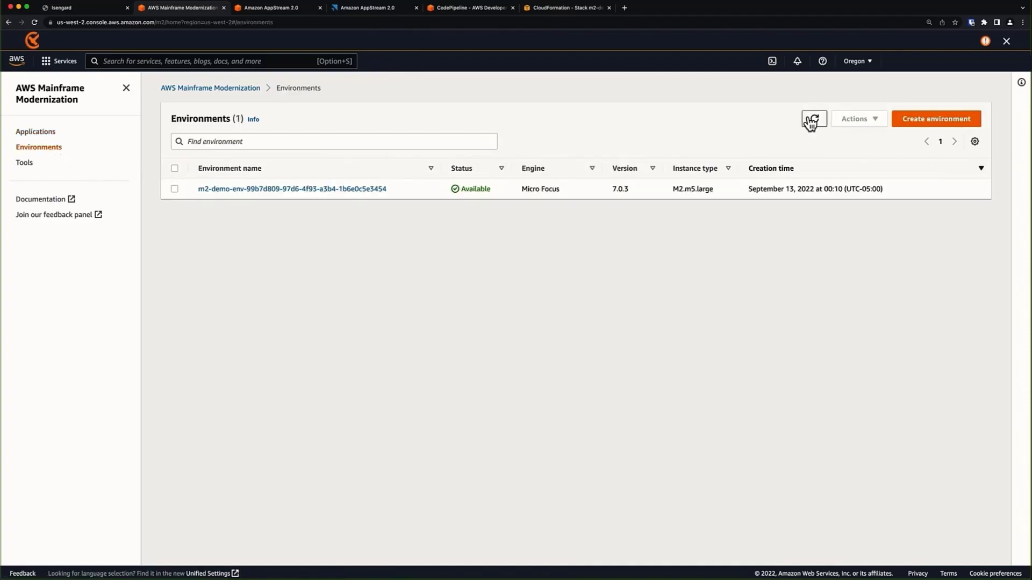
{"action": "left_click", "coordinate": [52, 133]}
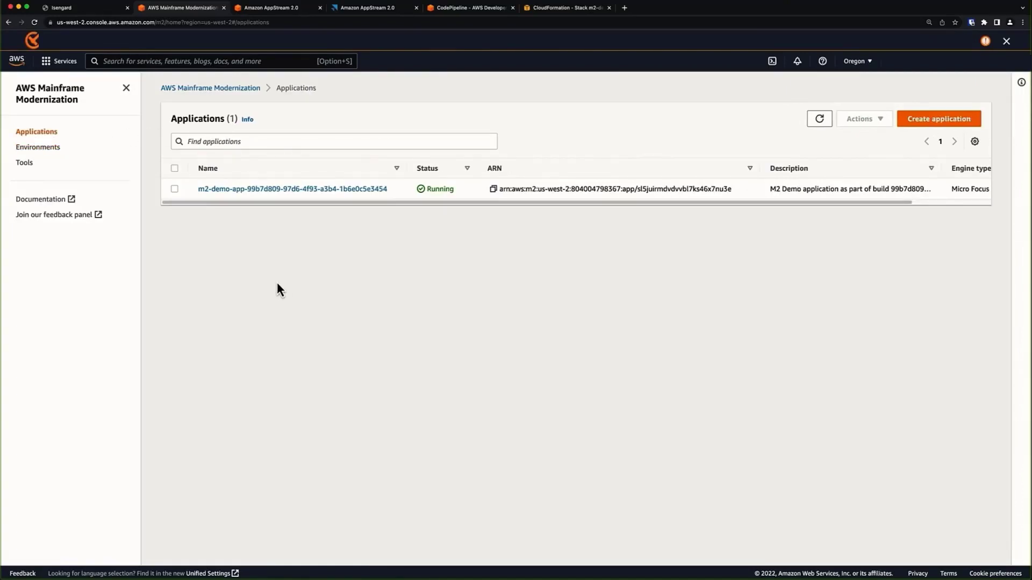
{"action": "left_click", "coordinate": [266, 189]}
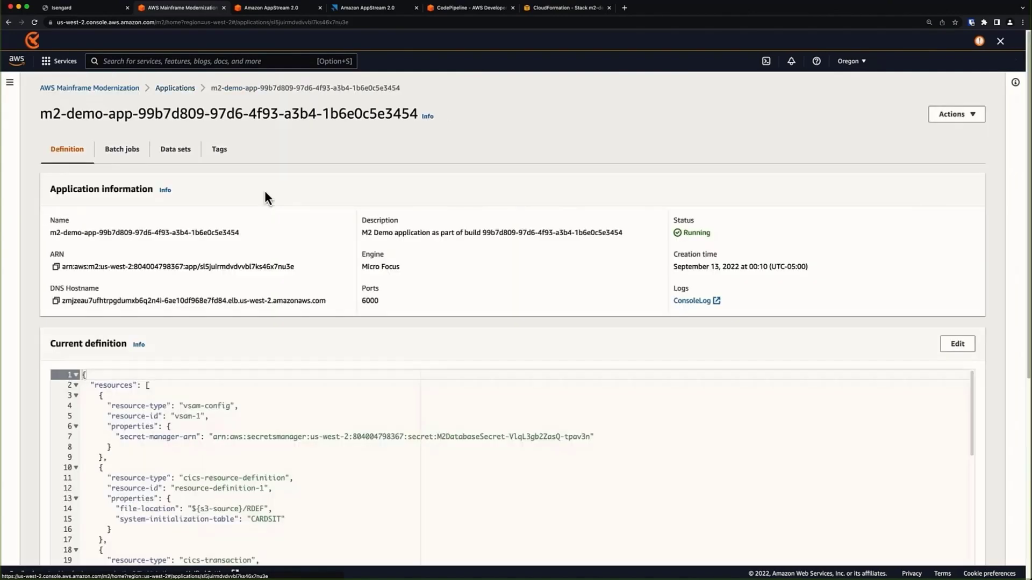
{"action": "left_click", "coordinate": [56, 301]}
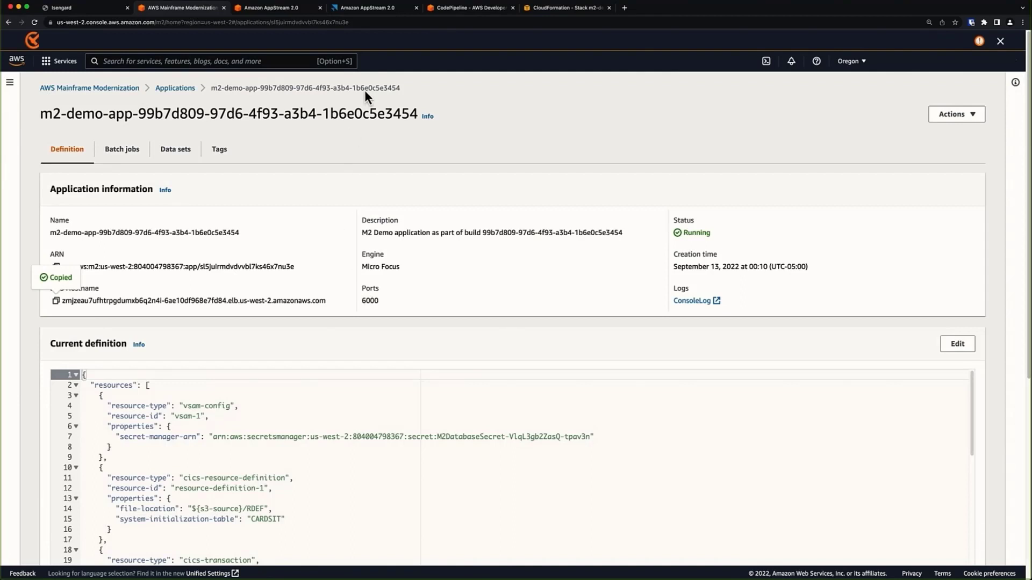
Launch MF_RUMBA on the AppStream desktop and create a new Mainframe Display session.
{"action": "left_click", "coordinate": [366, 13]}
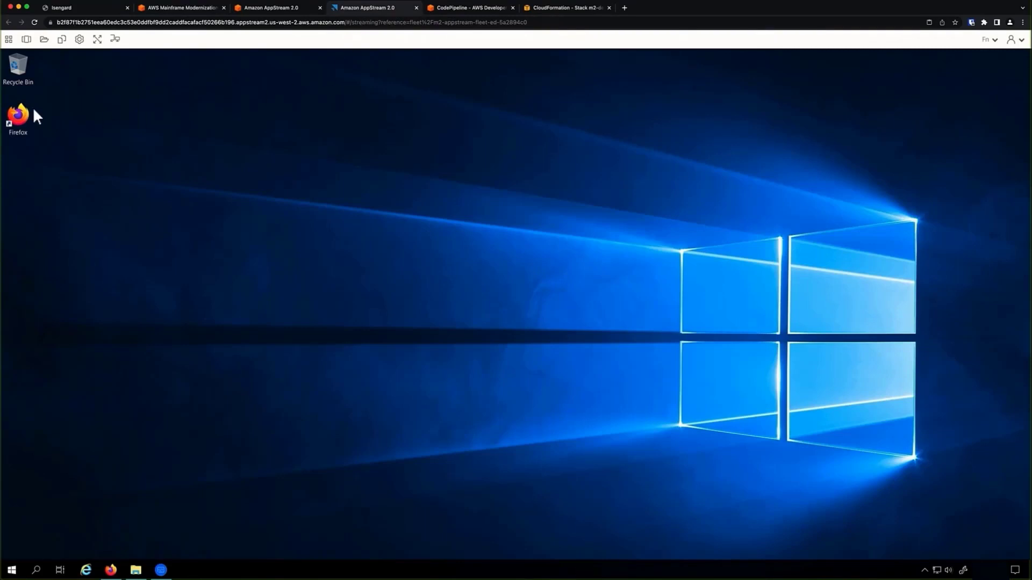
{"action": "left_click", "coordinate": [9, 39]}
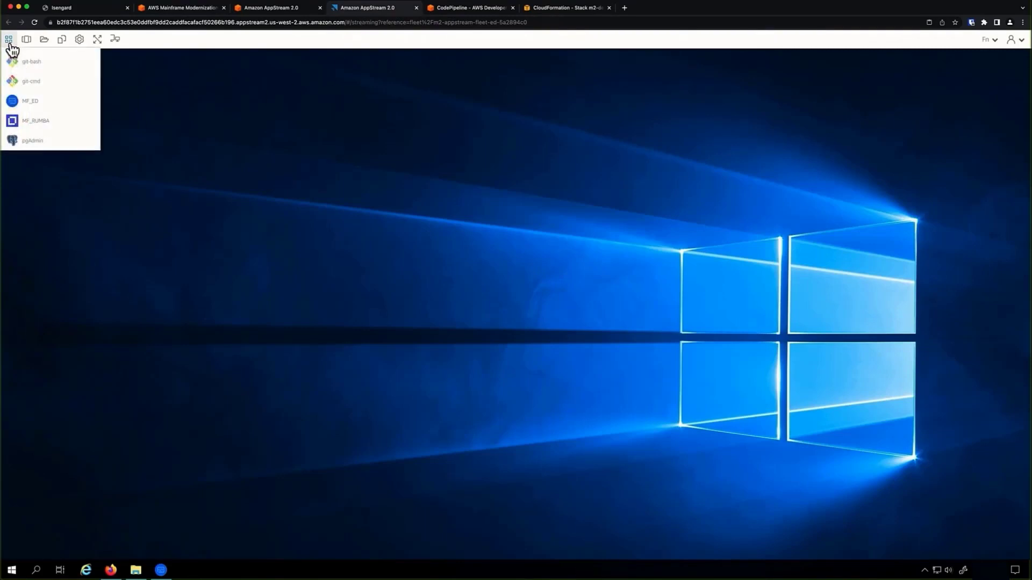
{"action": "left_click", "coordinate": [31, 123]}
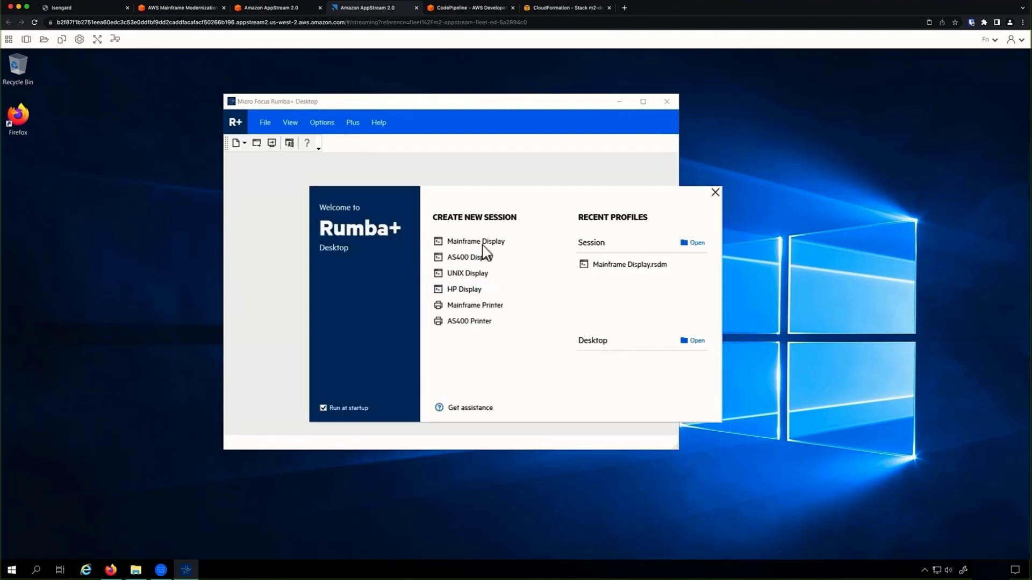
{"action": "left_click", "coordinate": [484, 243]}
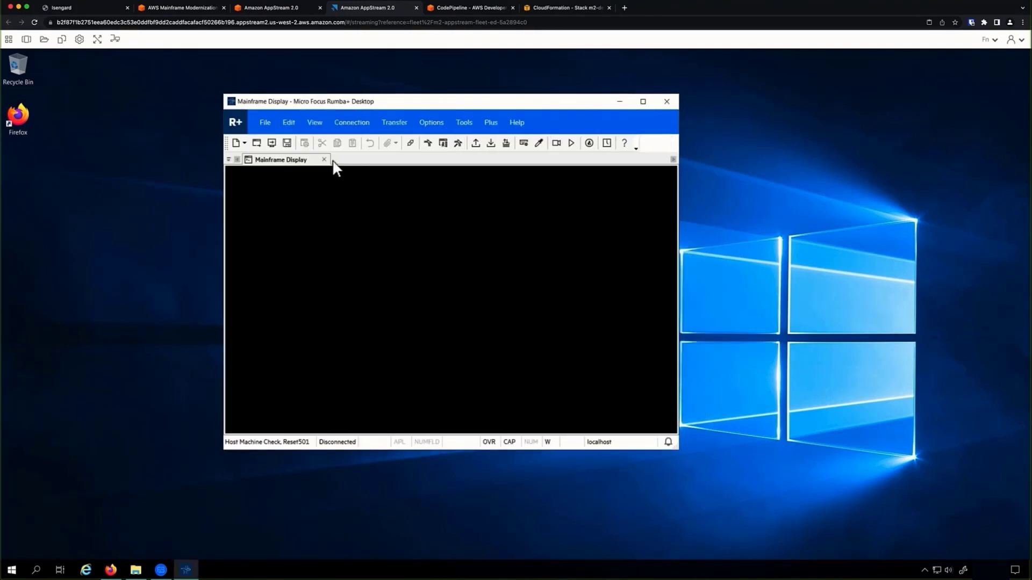
Configure a TN3270 connection with the copied DNS hostname as host, apply, and connect.
{"action": "left_click", "coordinate": [346, 122]}
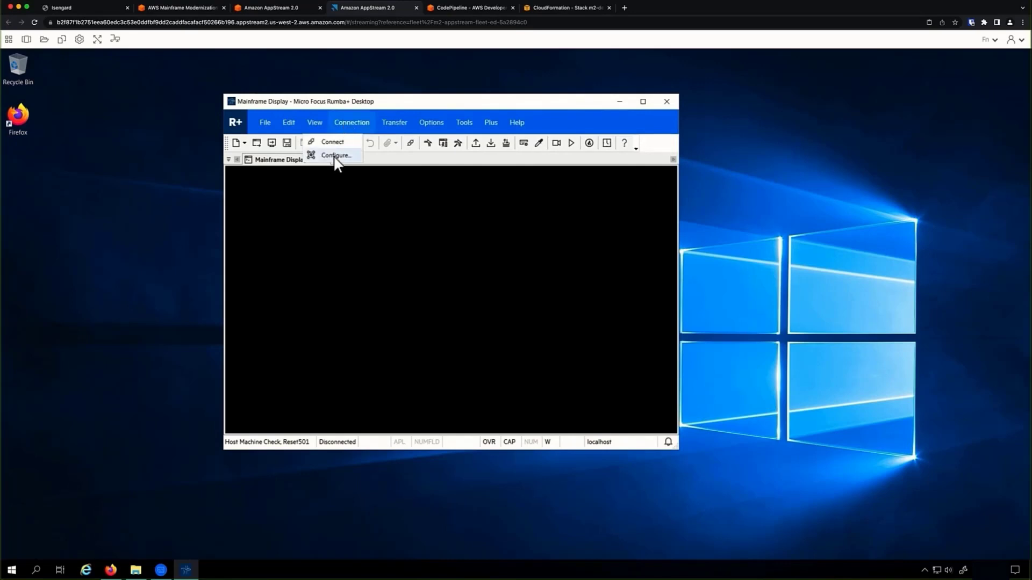
{"action": "left_click", "coordinate": [334, 156]}
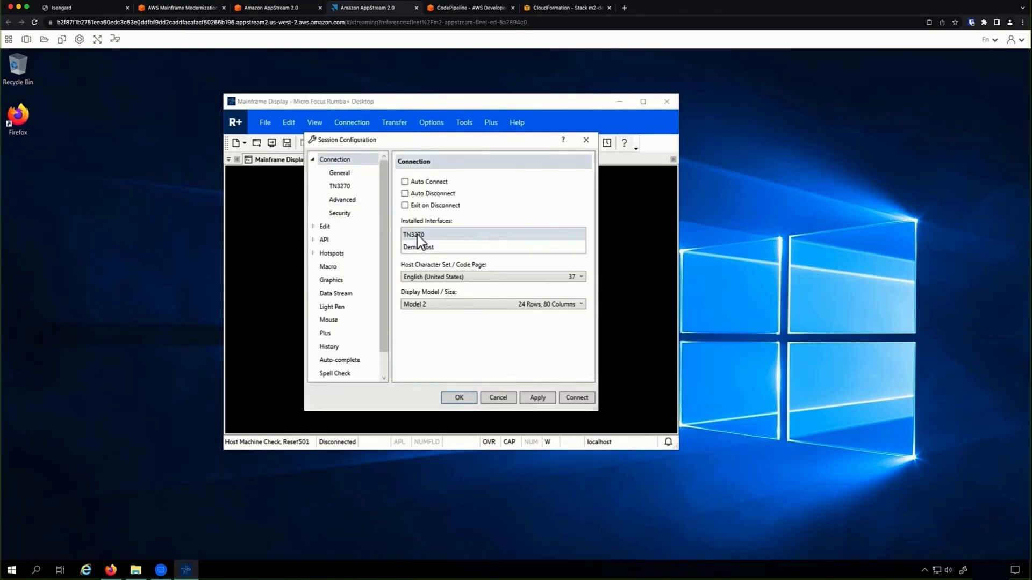
{"action": "left_click", "coordinate": [418, 237]}
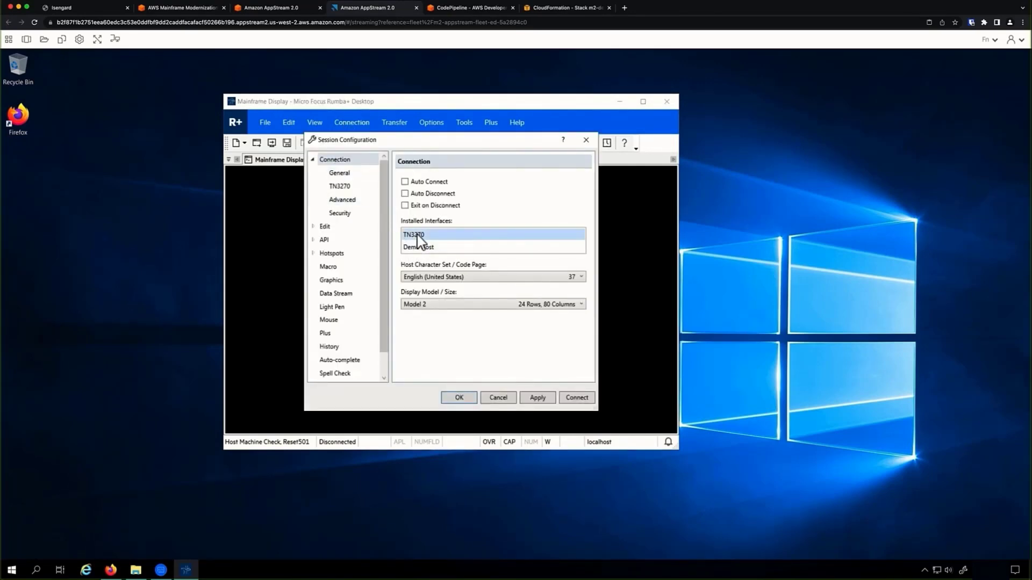
{"action": "left_click", "coordinate": [340, 187]}
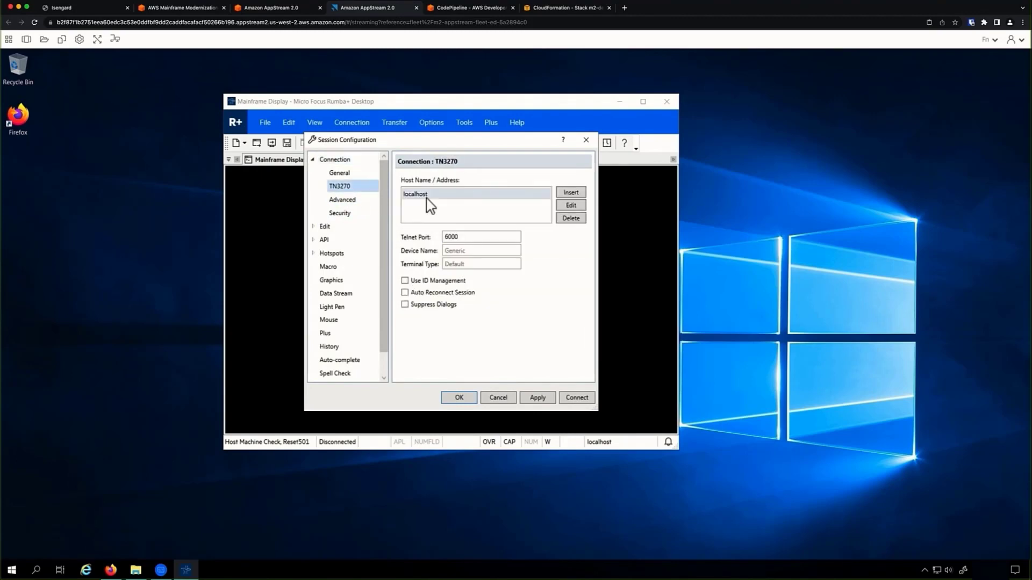
{"action": "left_click", "coordinate": [571, 194]}
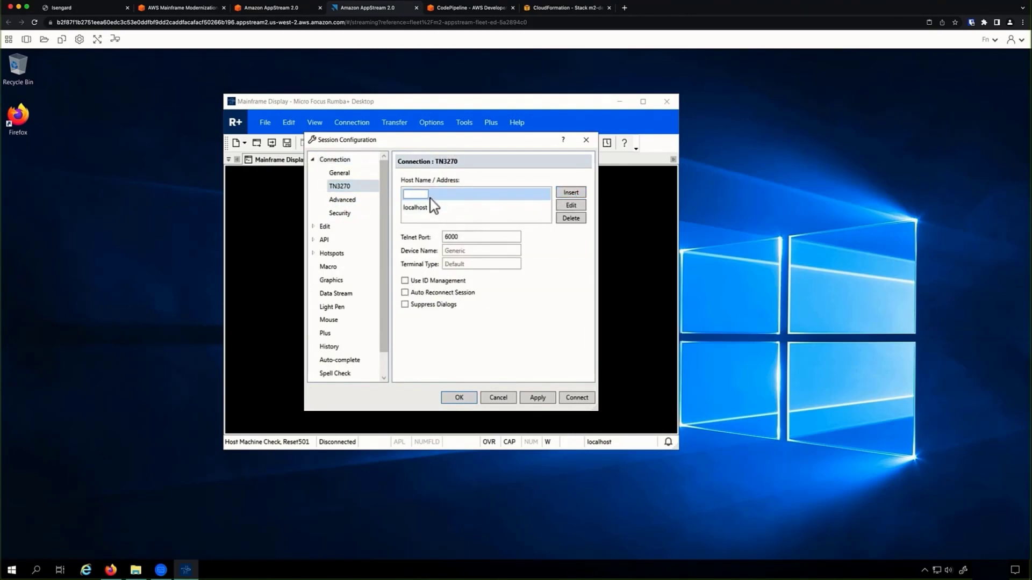
{"action": "key", "text": "ctrl+v"}
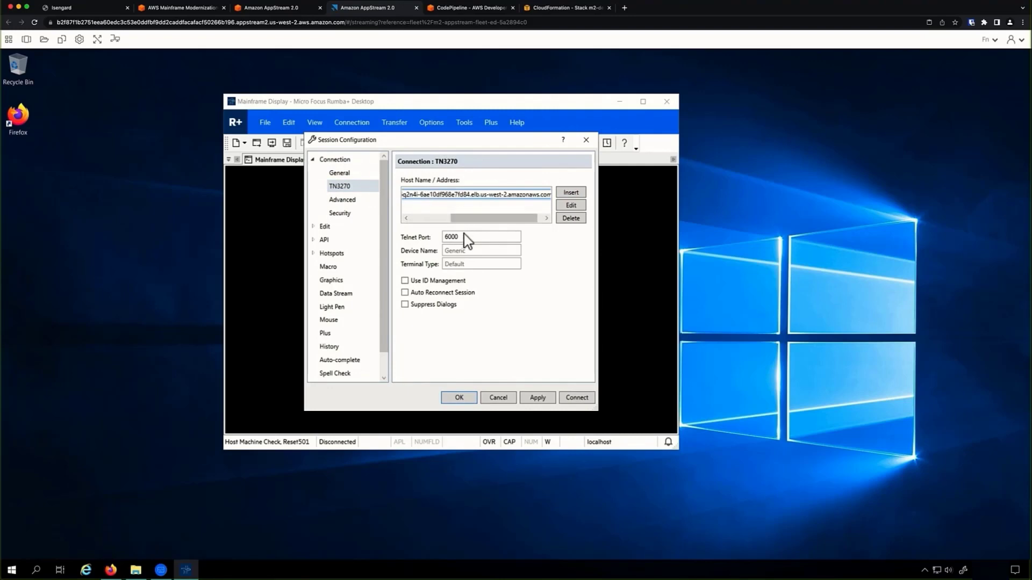
{"action": "left_click", "coordinate": [467, 236]}
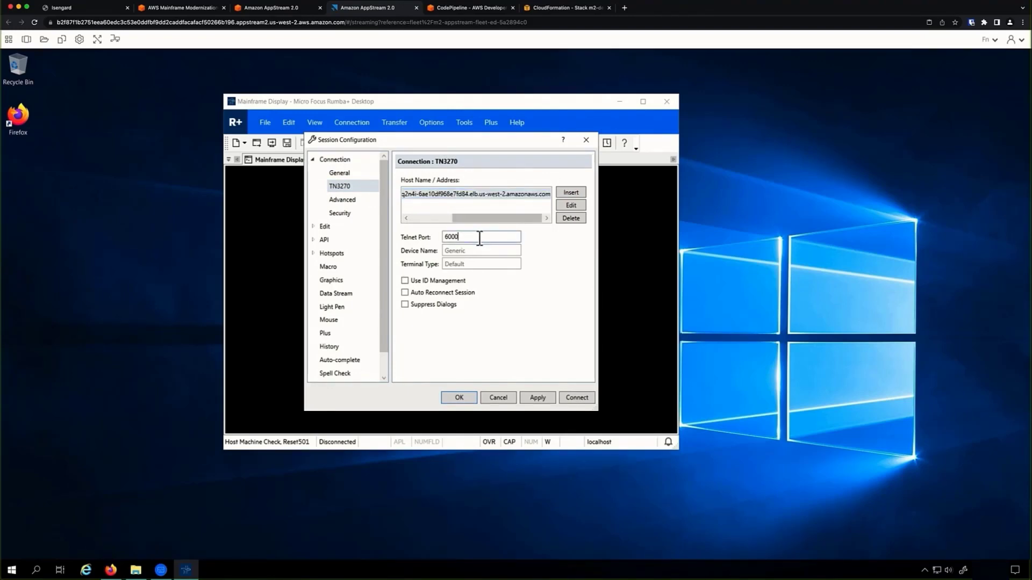
{"action": "left_click", "coordinate": [535, 400]}
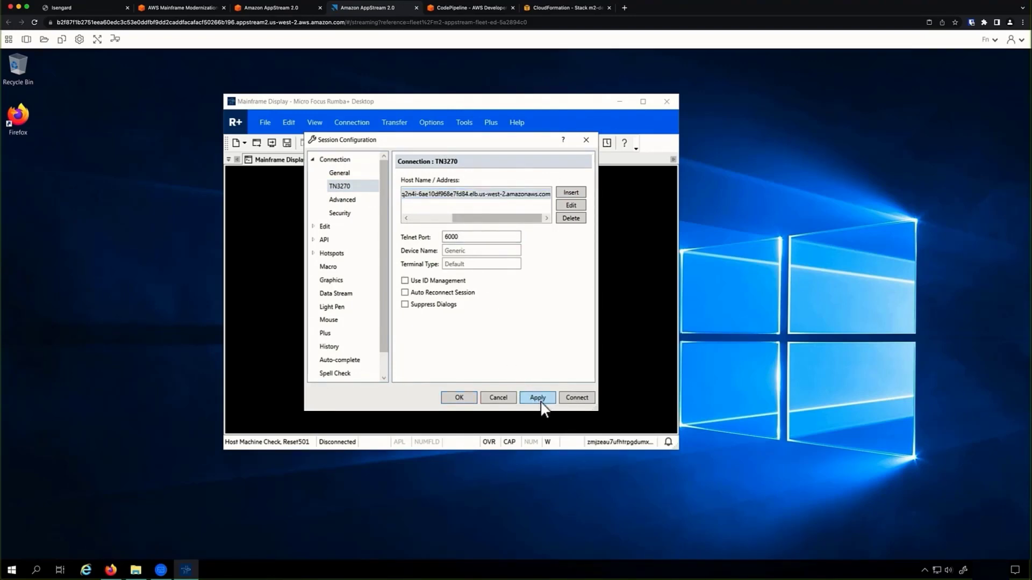
{"action": "left_click", "coordinate": [586, 398]}
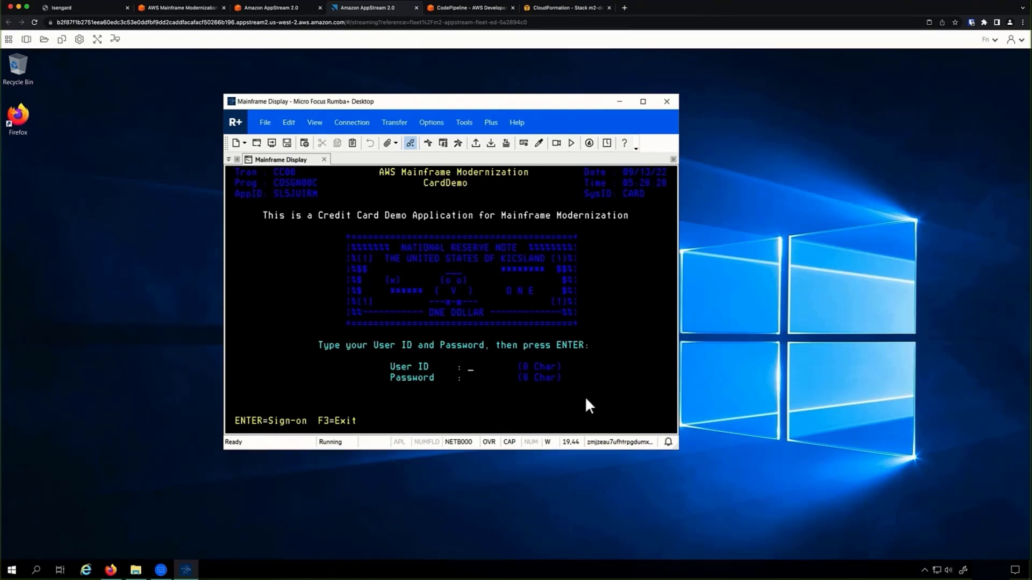
{"action": "type", "text": "user0001SWORD"}
{"action": "key", "text": "Return"}
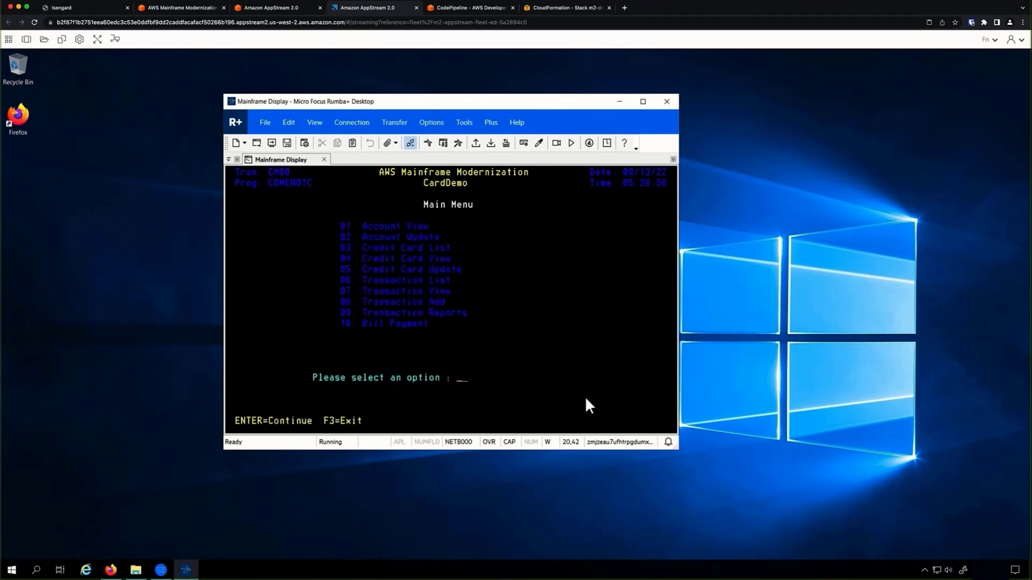
{"action": "type", "text": "01"}
{"action": "key", "text": "Return"}
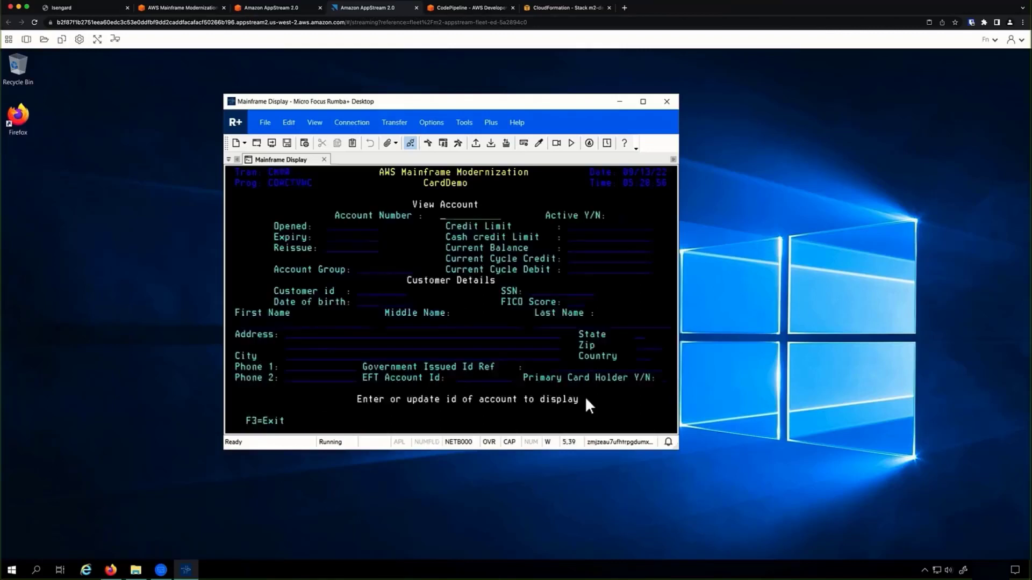
{"action": "type", "text": "00000000011"}
{"action": "key", "text": "Return"}
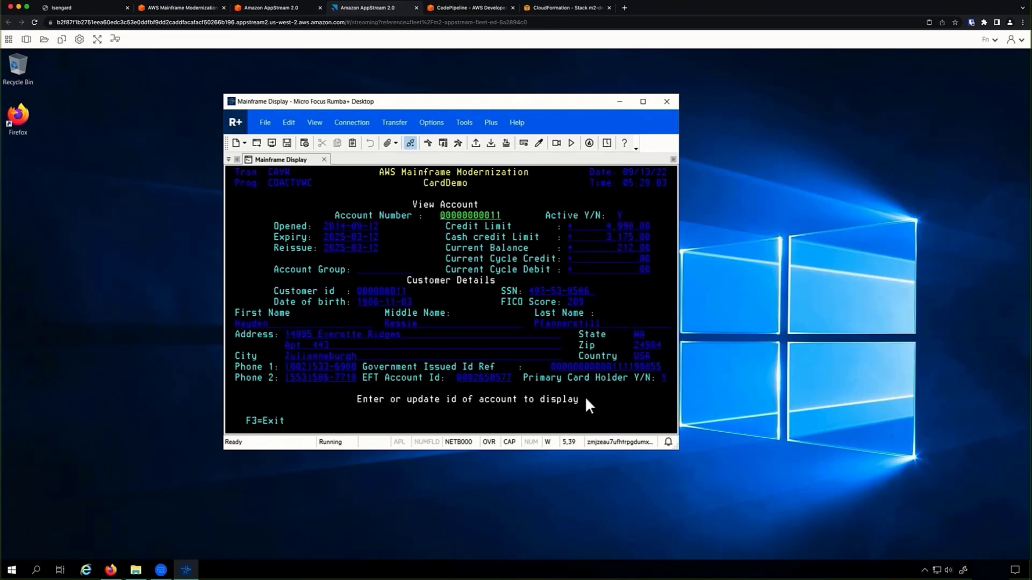
{"action": "key", "text": "F3"}
{"action": "key", "text": "F3"}
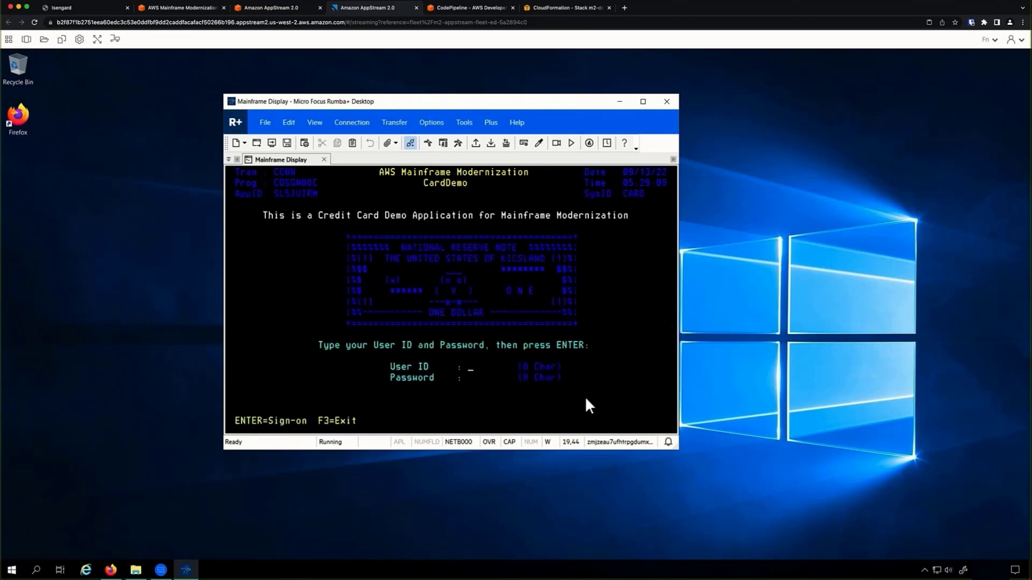